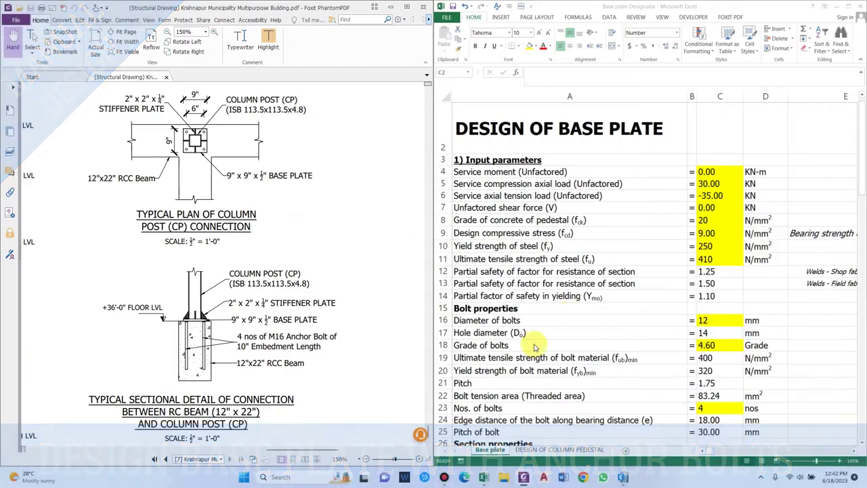
# Switch to ETABS and inspect the Krishnapur roof truss model from different angles in the 3-D view
pyautogui.click(622, 477)
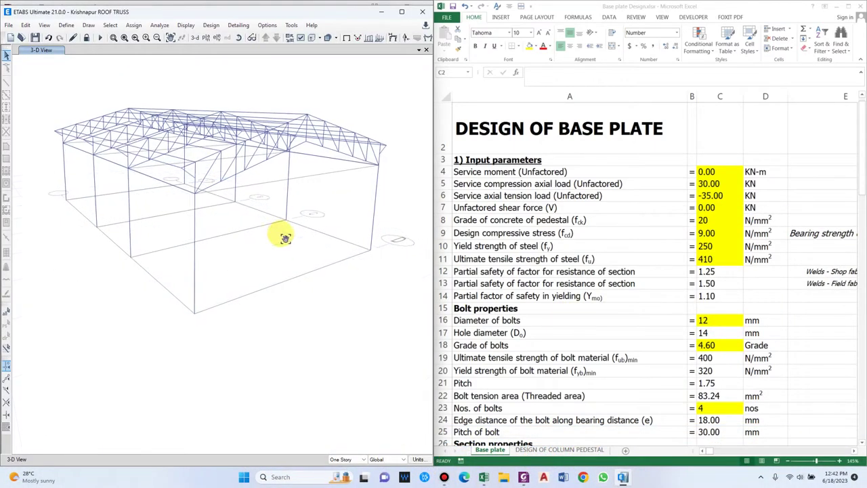
pyautogui.moveTo(285, 239); pyautogui.dragTo(178, 275)
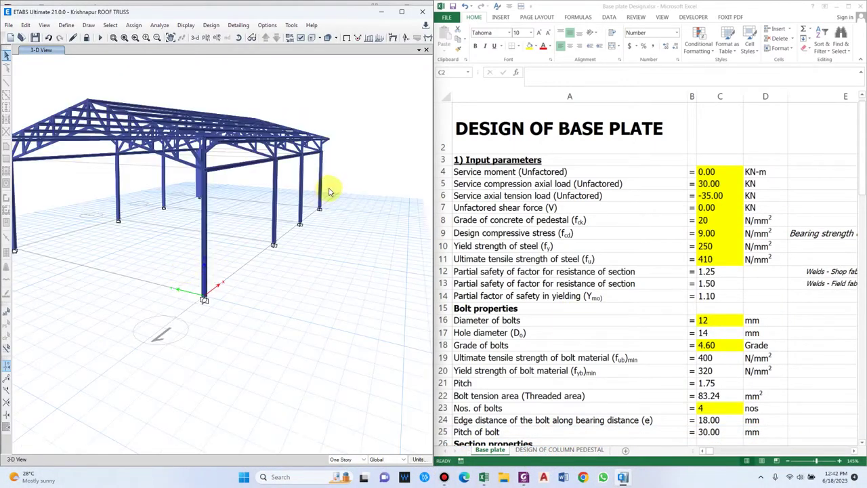
pyautogui.moveTo(328, 192); pyautogui.dragTo(65, 233)
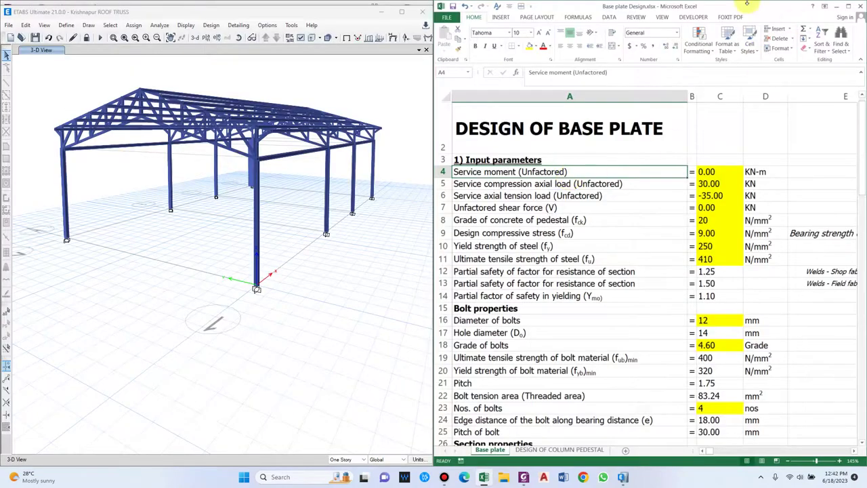
# Maximize the base plate workbook in Excel and review the sheet from the input parameters through the anchor bolt and embedment length checks
pyautogui.click(848, 6)
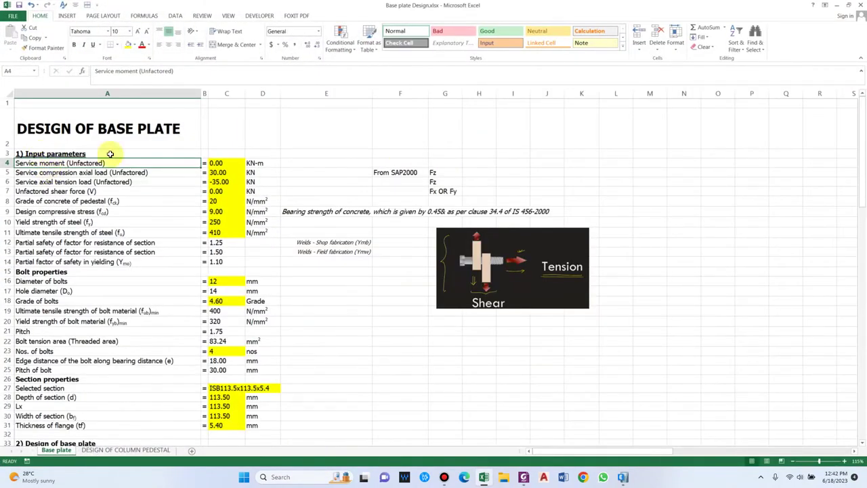
pyautogui.scroll(-1, 235, 153)
pyautogui.scroll(1, 235, 153)
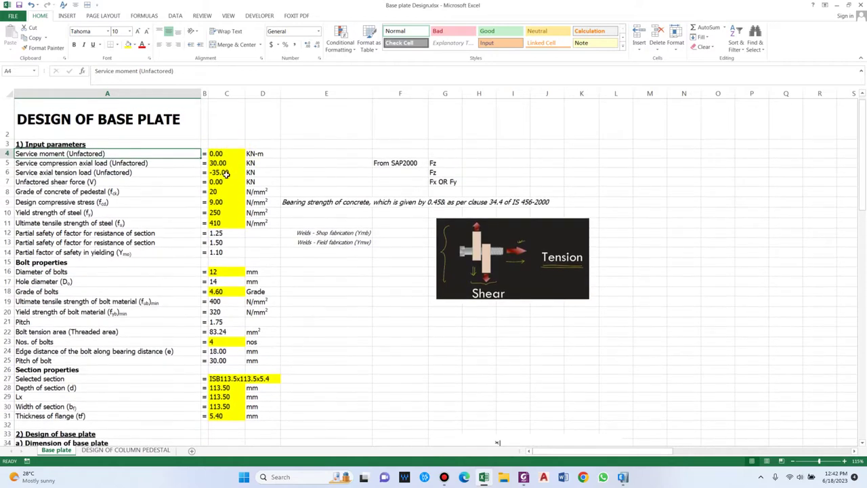
pyautogui.scroll(-2, 242, 176)
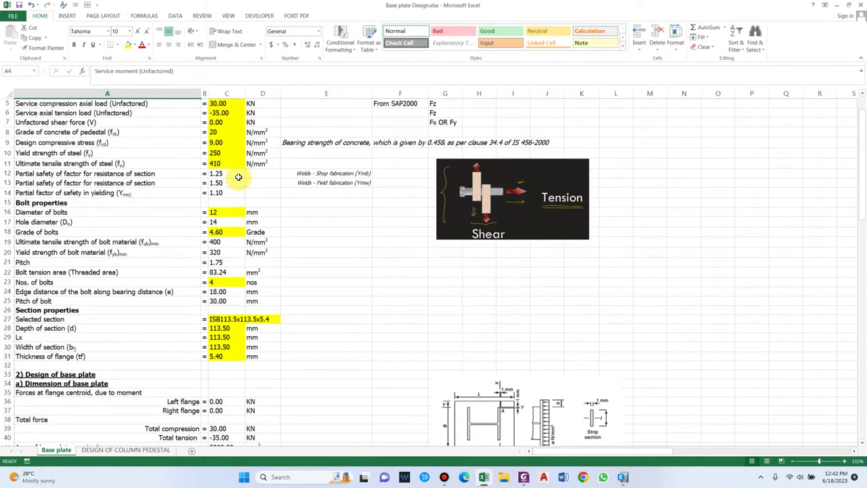
pyautogui.scroll(1, 238, 177)
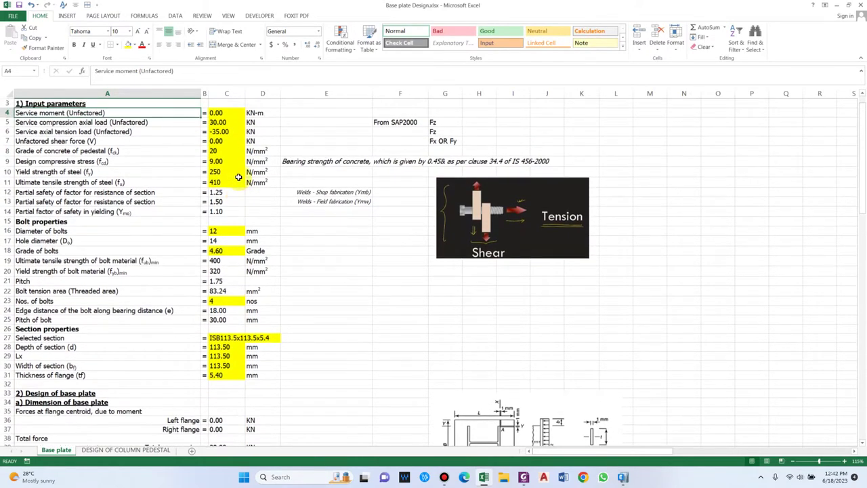
pyautogui.scroll(-9, 242, 200)
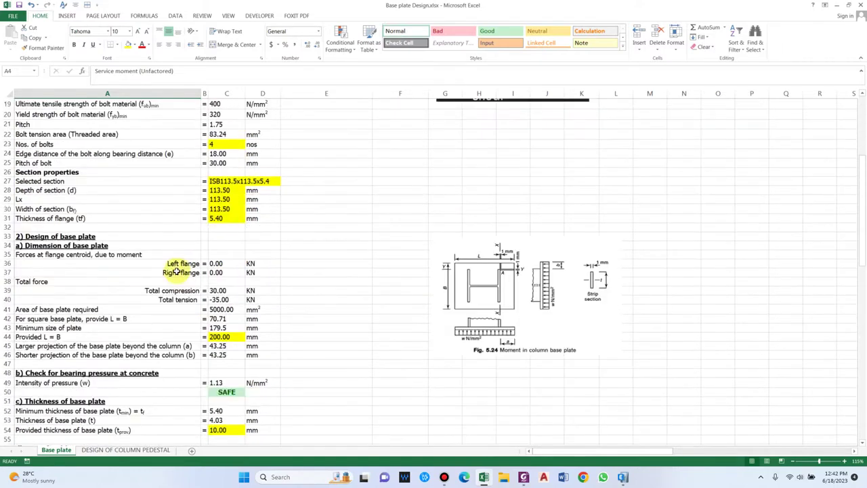
pyautogui.scroll(-11, 92, 342)
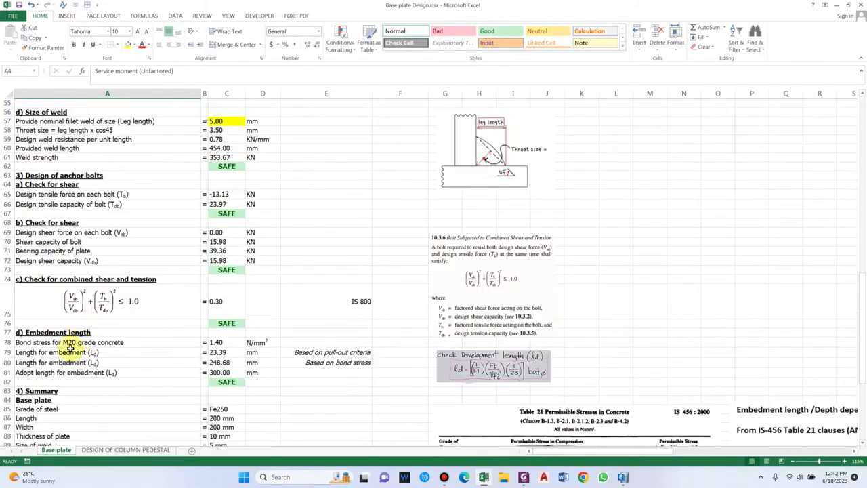
# Examine the summary section's base plate grade, length, width, thickness and weld size rows, plus the anchor bolt rows
pyautogui.click(44, 309)
pyautogui.scroll(-1, 43, 309)
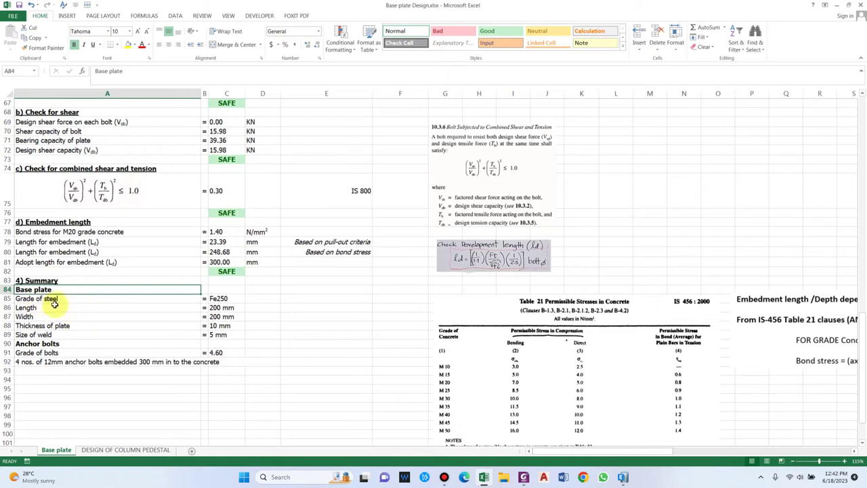
pyautogui.click(59, 298)
pyautogui.click(53, 313)
pyautogui.scroll(-1, 54, 318)
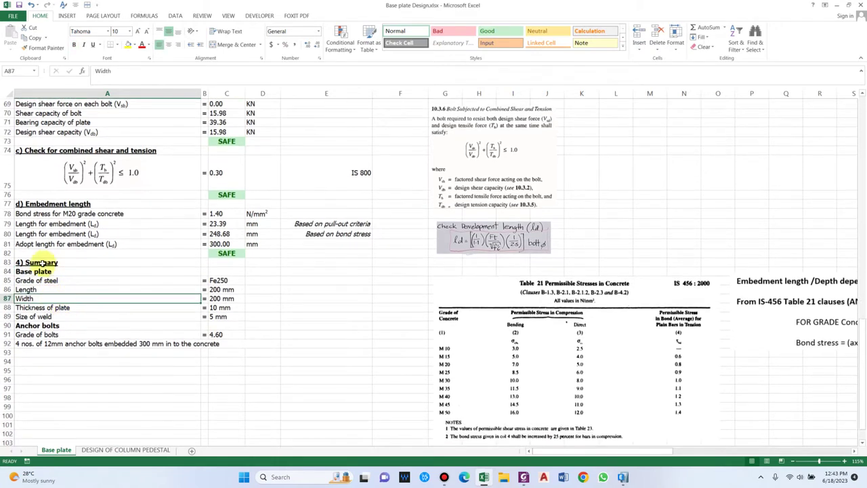
pyautogui.click(54, 306)
pyautogui.scroll(-1, 101, 313)
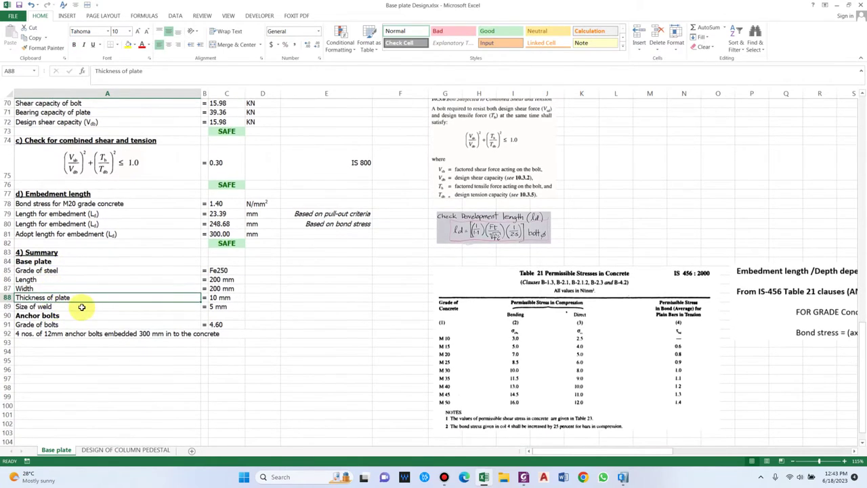
pyautogui.scroll(-1, 101, 310)
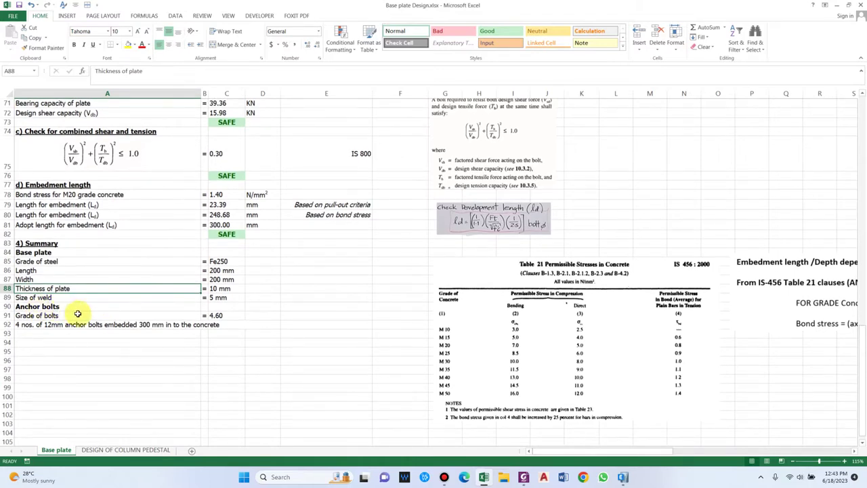
# Return to the input parameters and review the rows from service moment to unfactored shear force
pyautogui.scroll(20, 78, 314)
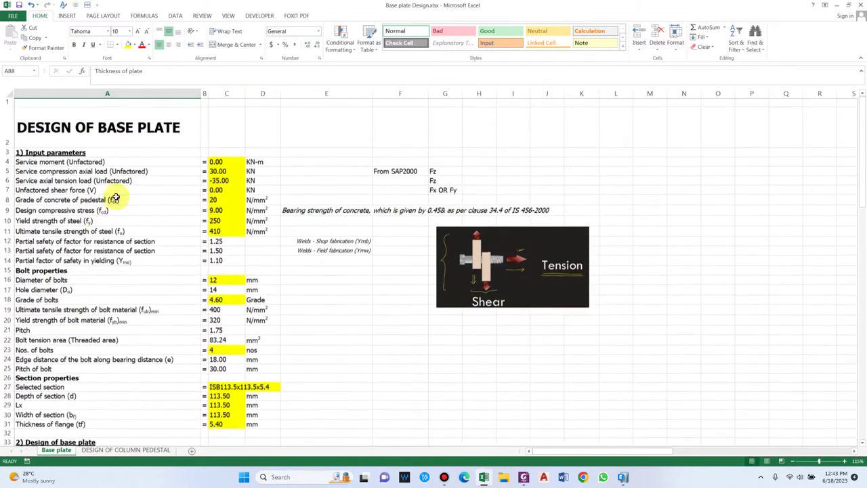
pyautogui.click(71, 164)
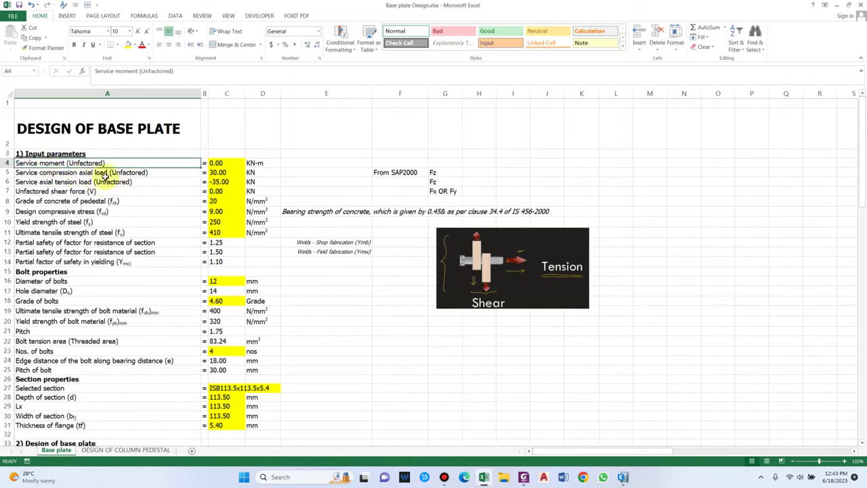
pyautogui.click(68, 191)
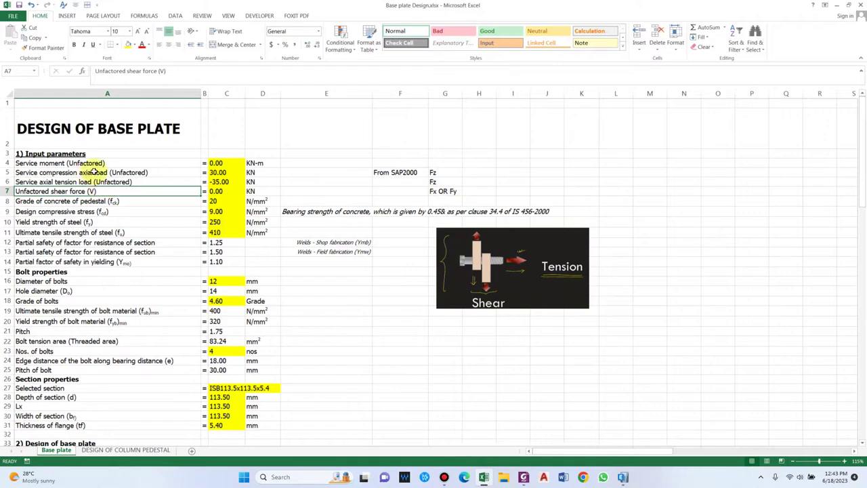
# Place the workbook beside ETABS and display tabulated point reactions for the Envelope Min combo, adding the Mz component
pyautogui.moveTo(248, 7); pyautogui.dragTo(855, 308)
pyautogui.moveTo(339, 254); pyautogui.dragTo(193, 166)
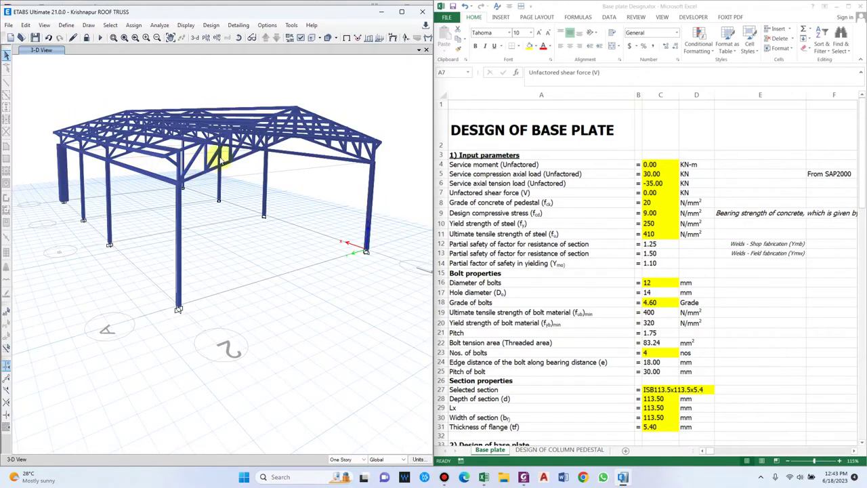
pyautogui.click(182, 25)
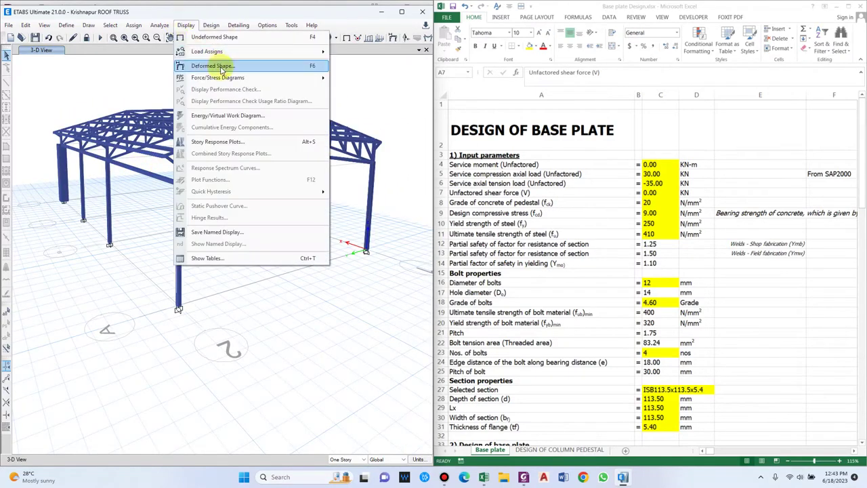
pyautogui.moveTo(211, 79)
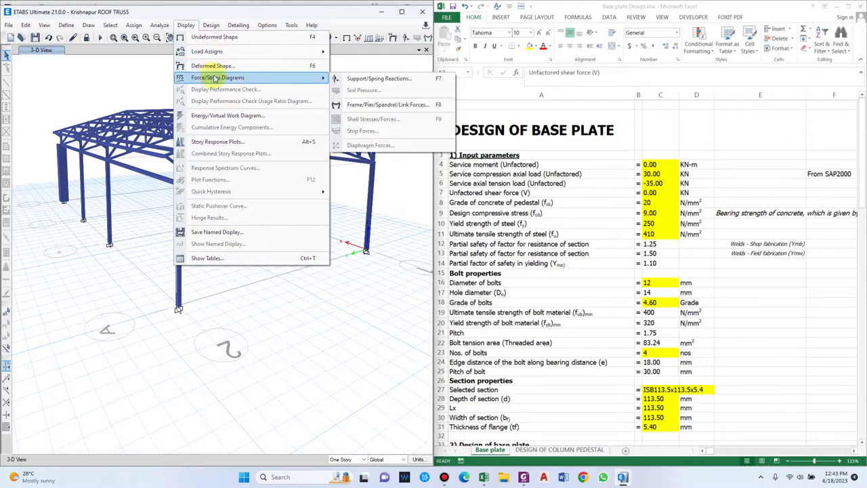
pyautogui.click(370, 78)
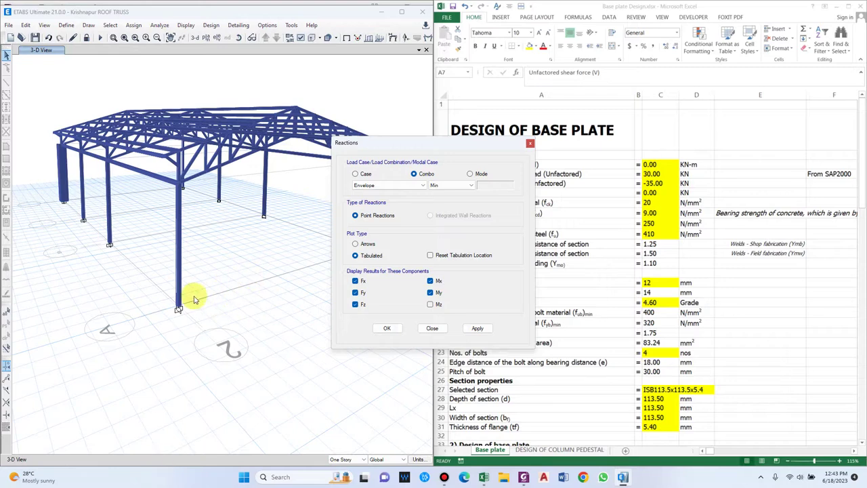
pyautogui.click(433, 304)
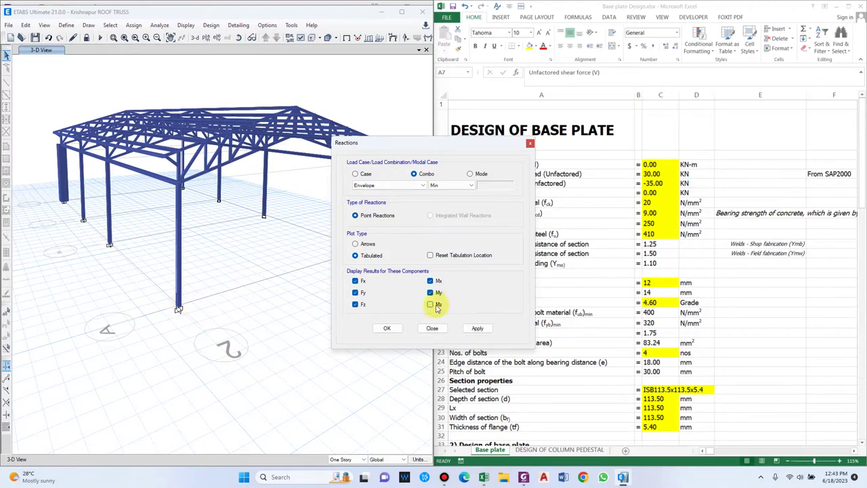
pyautogui.click(477, 329)
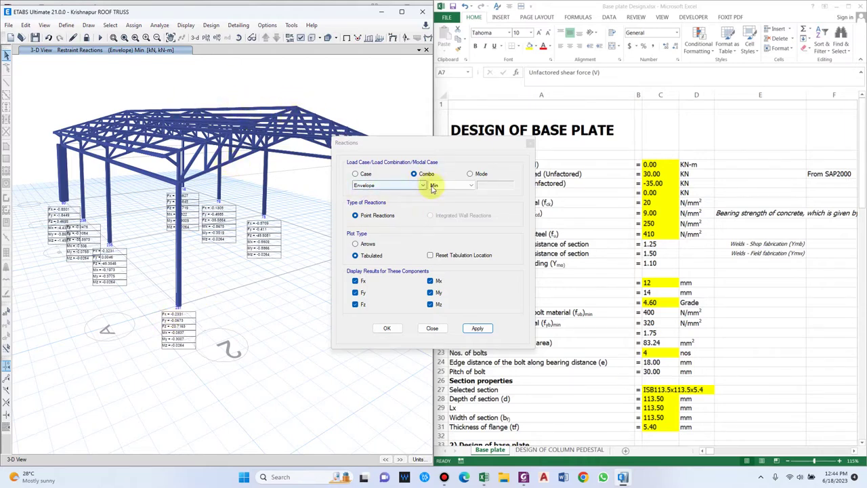
# Look through the load combinations available for the reactions display, keeping Envelope selected
pyautogui.click(401, 187)
pyautogui.click(415, 190)
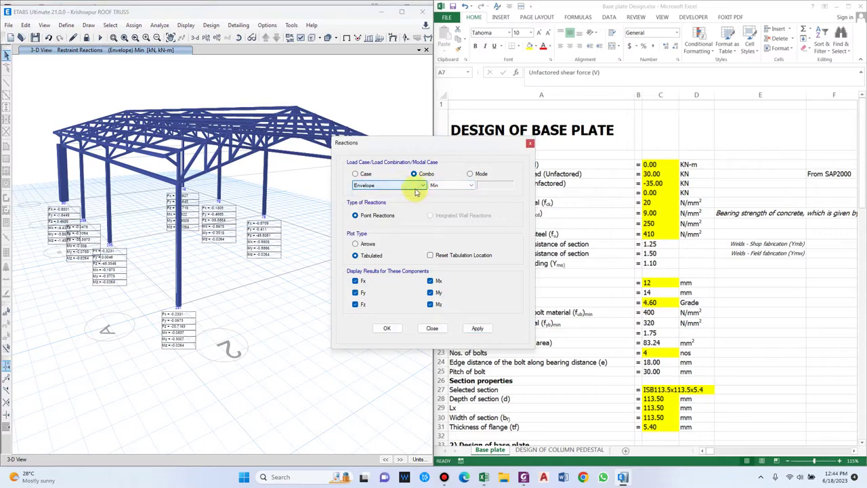
pyautogui.click(402, 188)
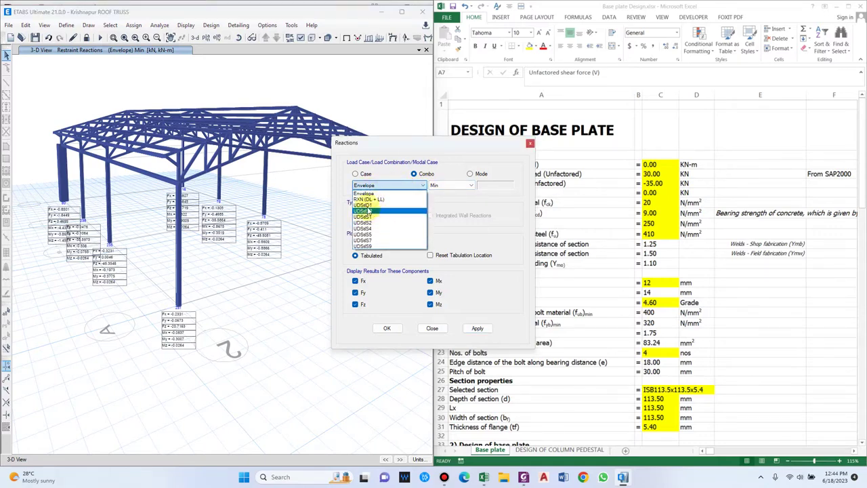
pyautogui.click(385, 183)
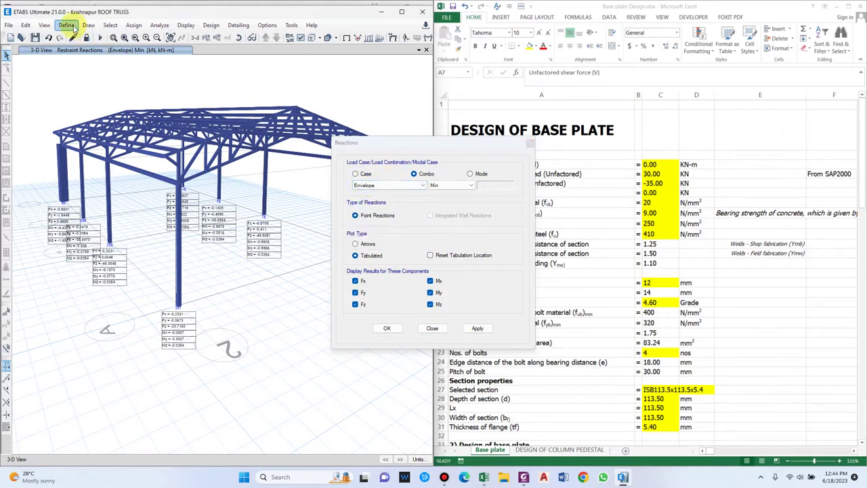
# Inspect the Envelope load combination's definition, including its combination type and included load combos, and close it without changes
pyautogui.click(66, 26)
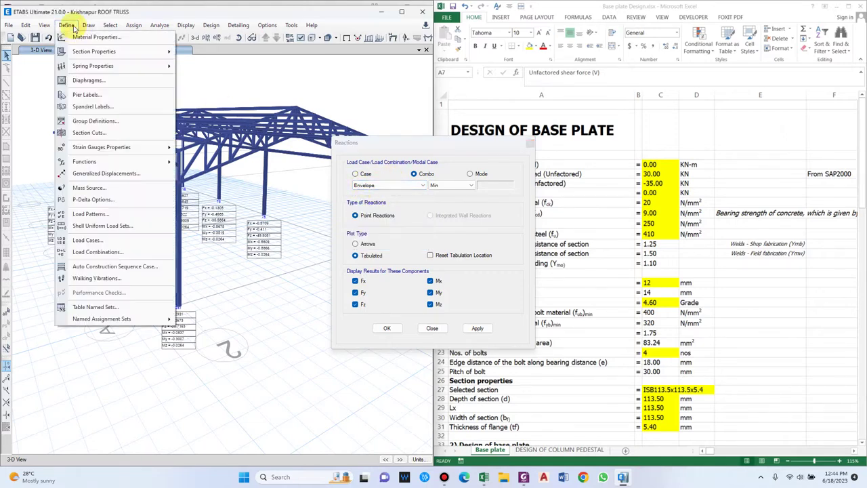
pyautogui.click(97, 251)
pyautogui.click(346, 202)
pyautogui.click(340, 196)
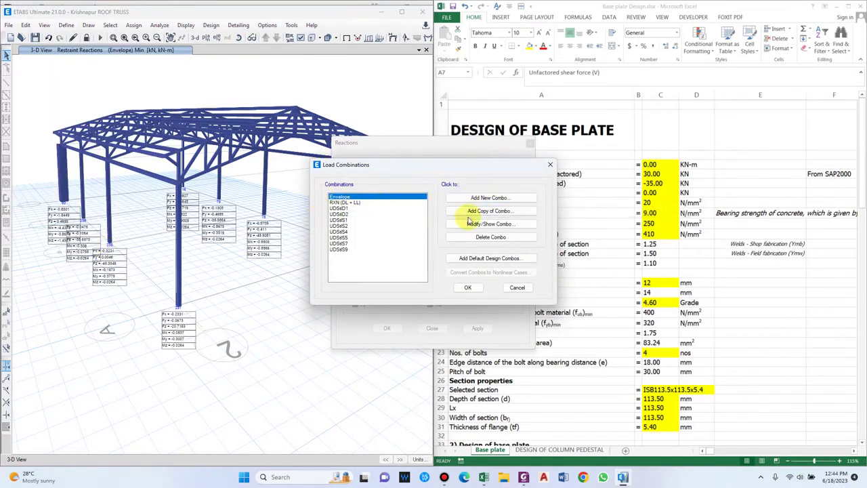
pyautogui.click(490, 223)
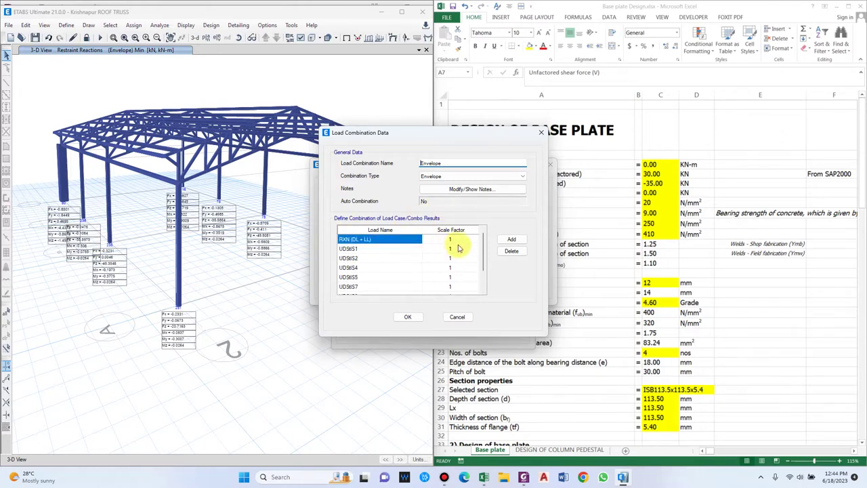
pyautogui.scroll(-1, 406, 261)
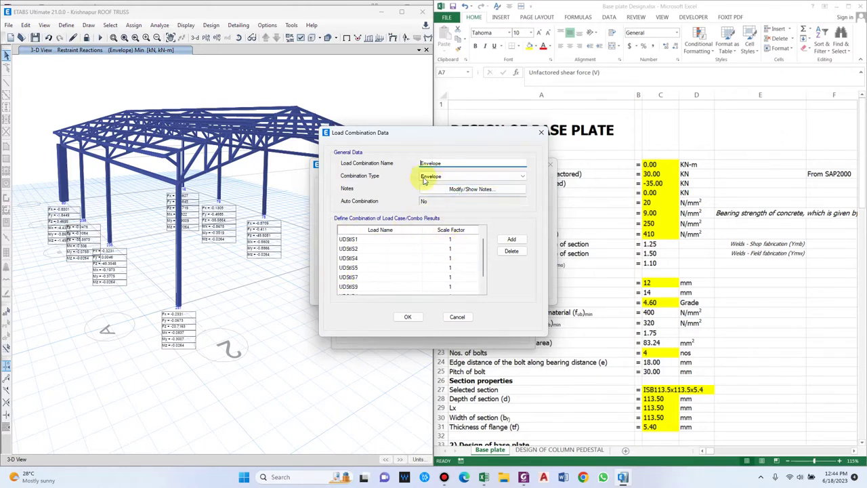
pyautogui.click(453, 176)
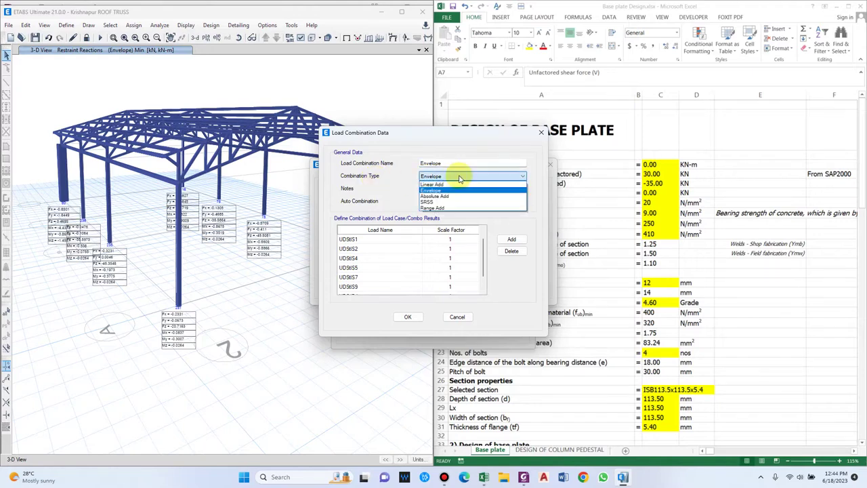
pyautogui.click(444, 190)
pyautogui.click(457, 318)
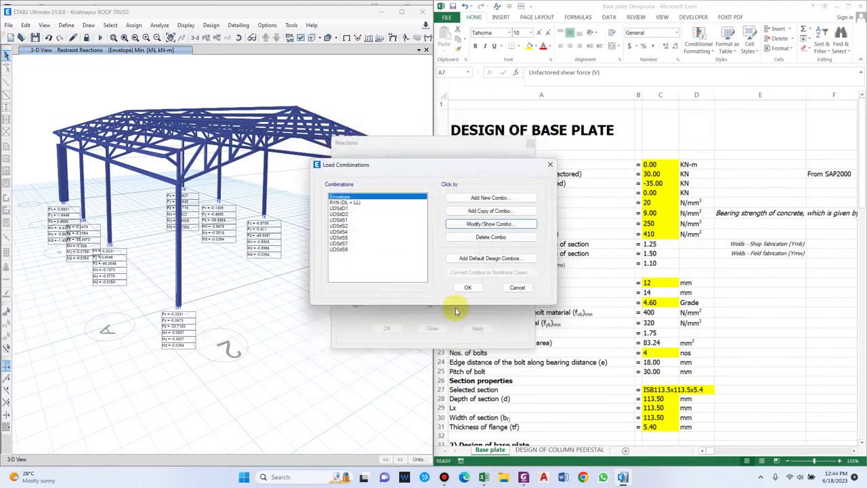
pyautogui.click(517, 287)
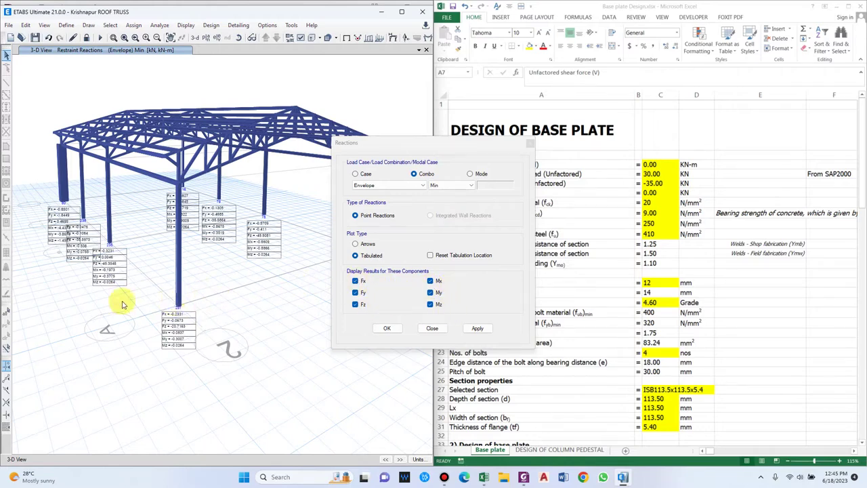
# Turn off the extruded frame display in ETABS, and review the service moment and axial load rows in the base plate sheet
pyautogui.click(317, 39)
pyautogui.click(630, 129)
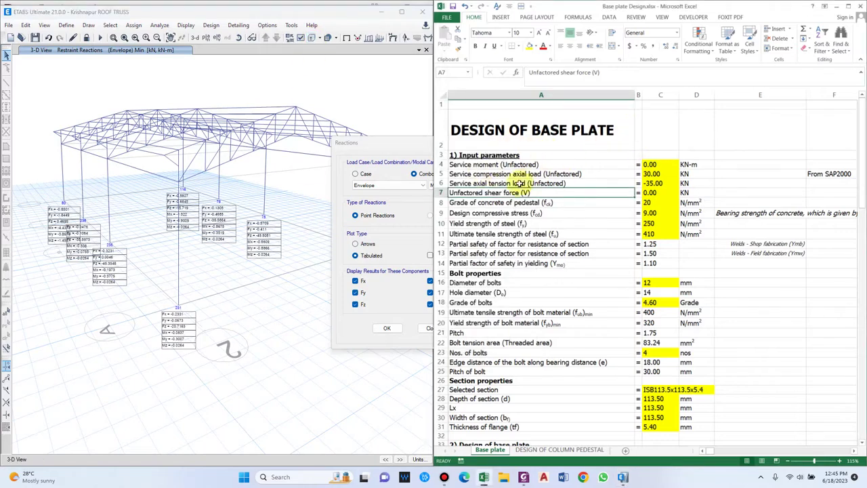
pyautogui.click(515, 174)
pyautogui.click(511, 166)
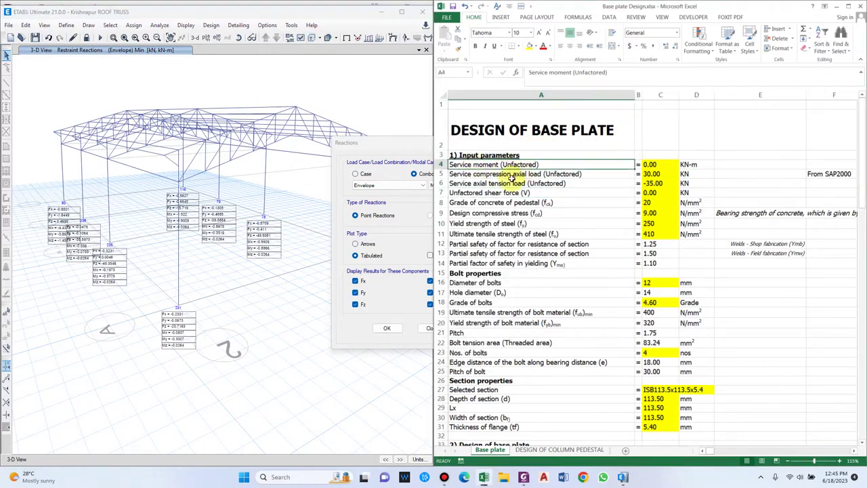
pyautogui.click(511, 176)
pyautogui.click(495, 183)
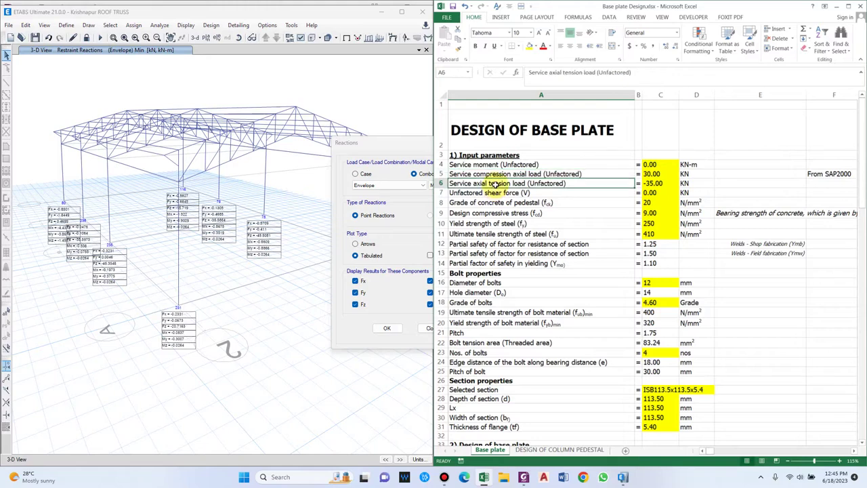
# Review the load combinations and the Max/Min setting offered for the reactions display, leaving Envelope Min selected
pyautogui.click(379, 144)
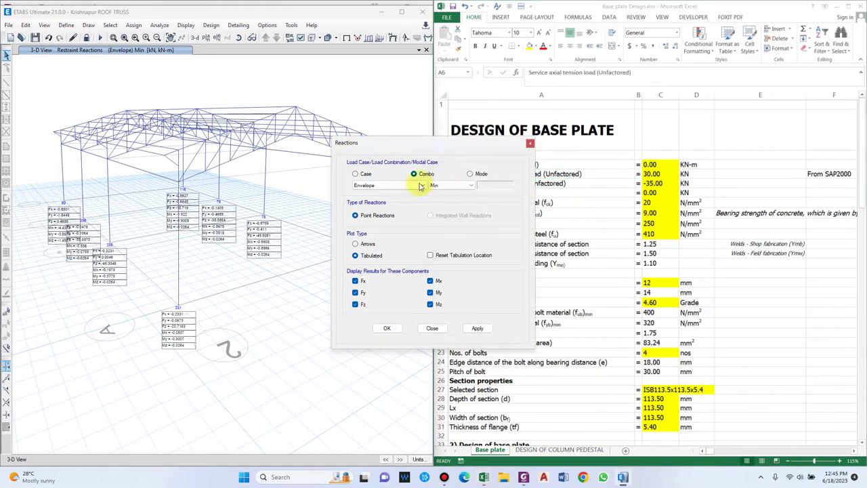
pyautogui.click(420, 186)
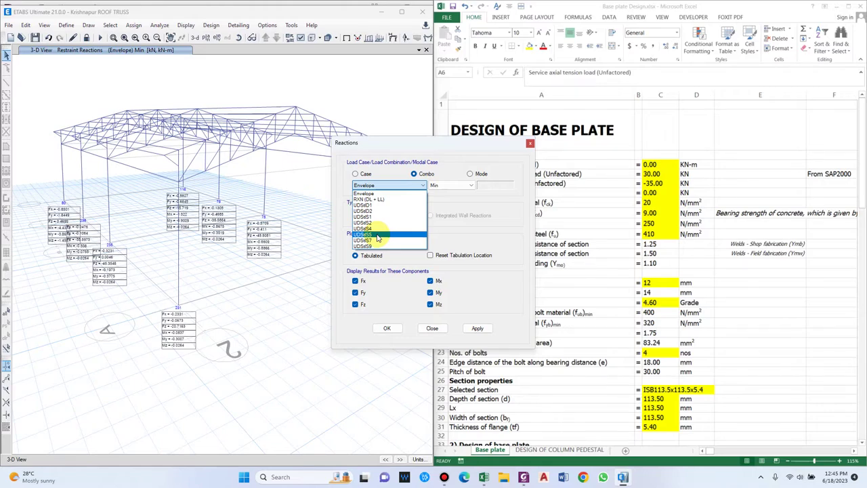
pyautogui.click(445, 152)
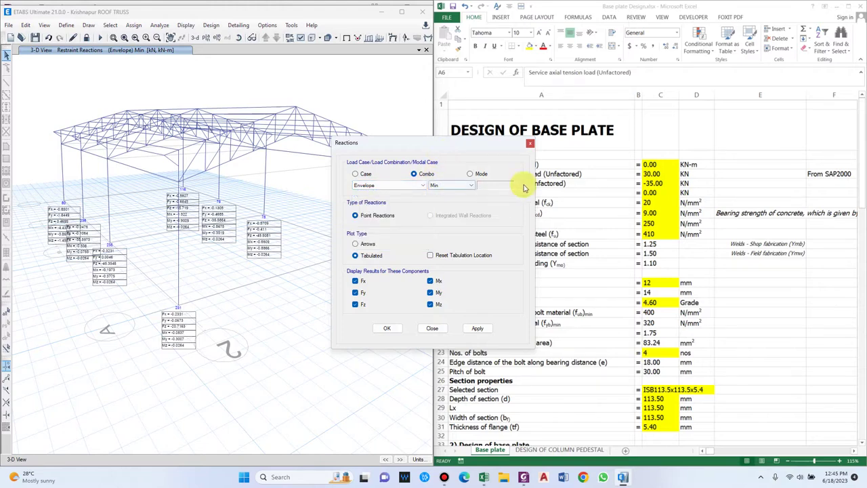
pyautogui.click(413, 184)
pyautogui.click(413, 185)
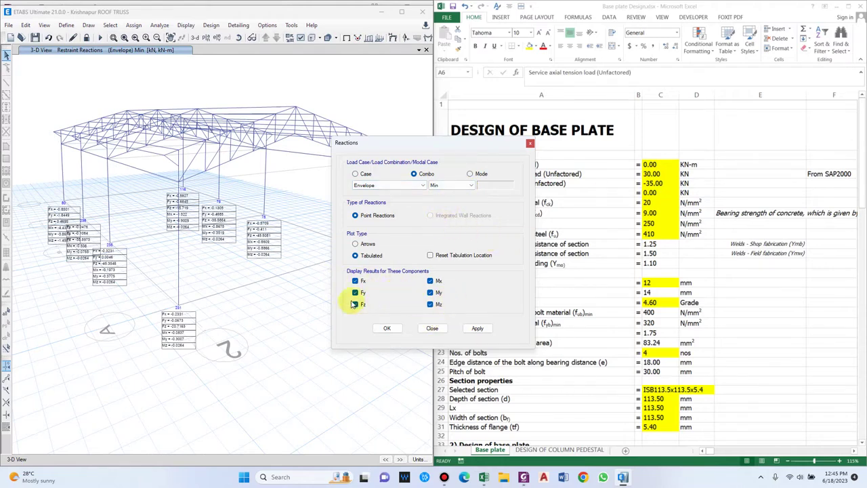
pyautogui.click(287, 273)
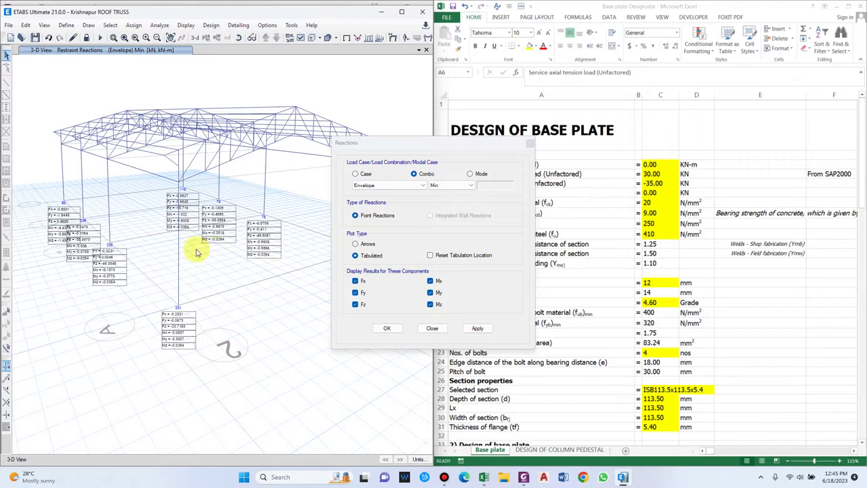
# Show the support reactions in the plan view of level 3F (+36'-0") at Z = 0, moving the Reactions dialog off the model
pyautogui.click(208, 38)
pyautogui.doubleClick(342, 211)
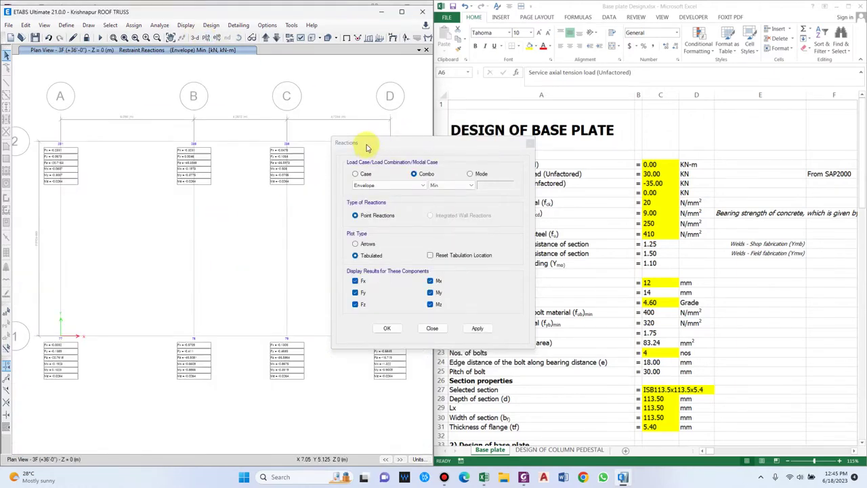
pyautogui.moveTo(367, 143); pyautogui.dragTo(533, 139)
# Enlarge the model's graphic font size in the graphics preferences to make the reaction tables readable
pyautogui.click(291, 25)
pyautogui.moveTo(267, 25)
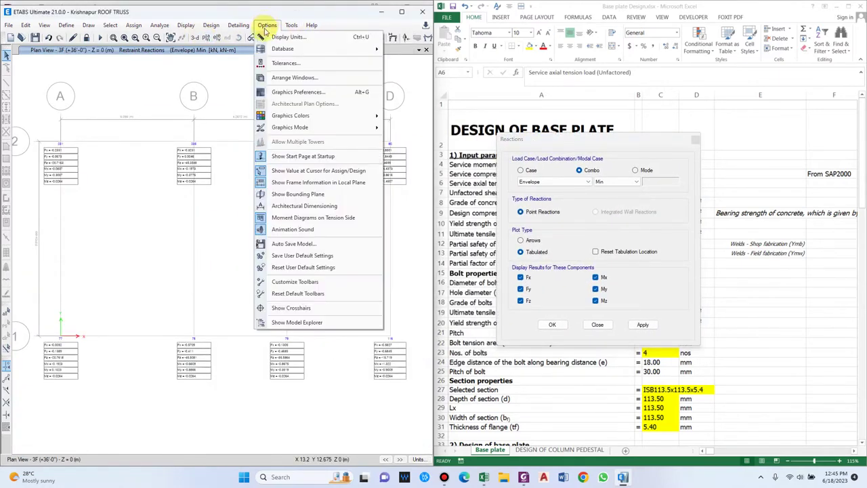
pyautogui.moveTo(334, 54)
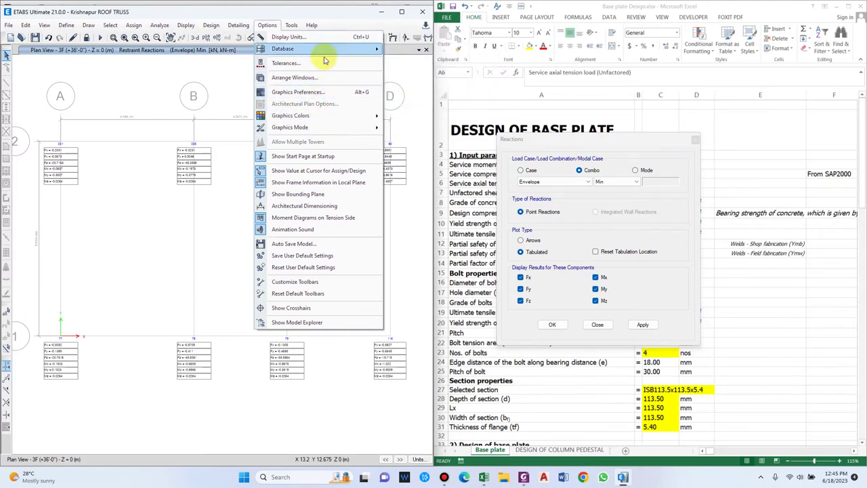
pyautogui.click(319, 92)
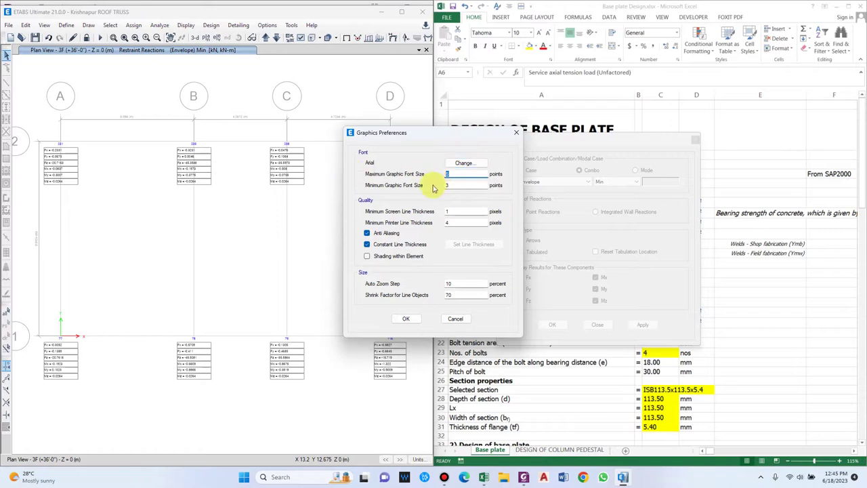
pyautogui.click(456, 319)
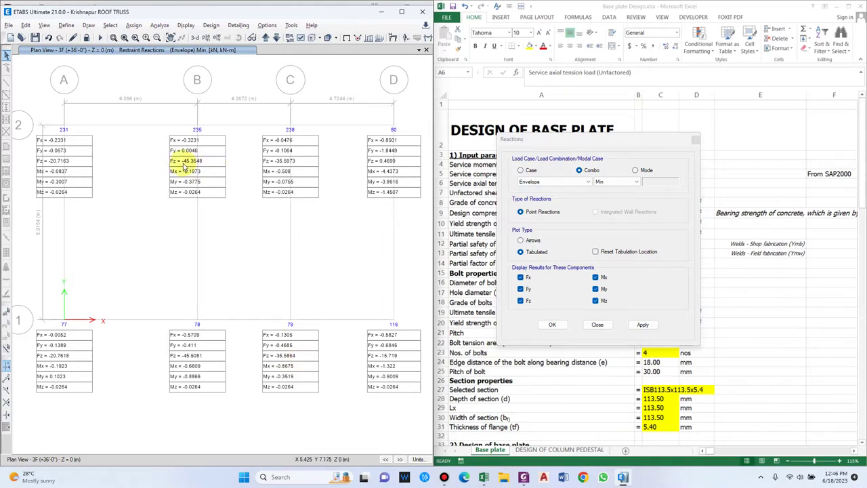
# Display the tabulated point reactions for the Envelope Max combination
pyautogui.click(613, 182)
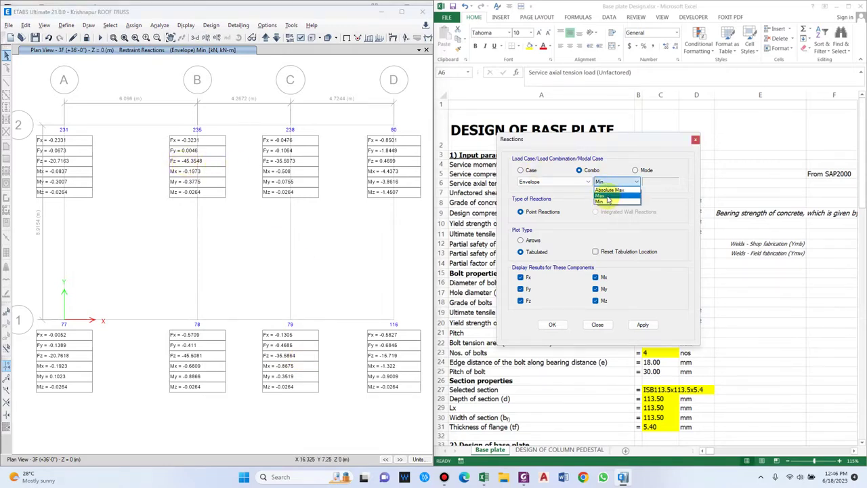
pyautogui.click(608, 197)
pyautogui.click(643, 325)
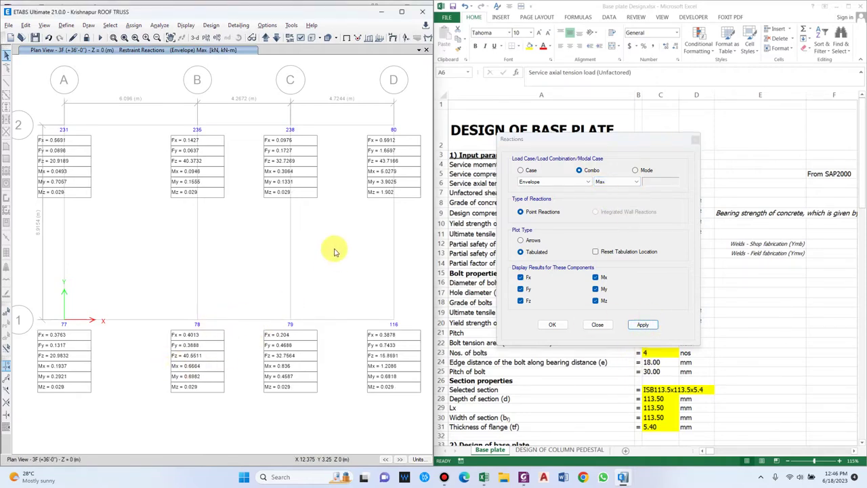
# Compare the service moment input in the base plate sheet with the Envelope Max reactions, moving the Reactions dialog clear of the load rows
pyautogui.click(514, 183)
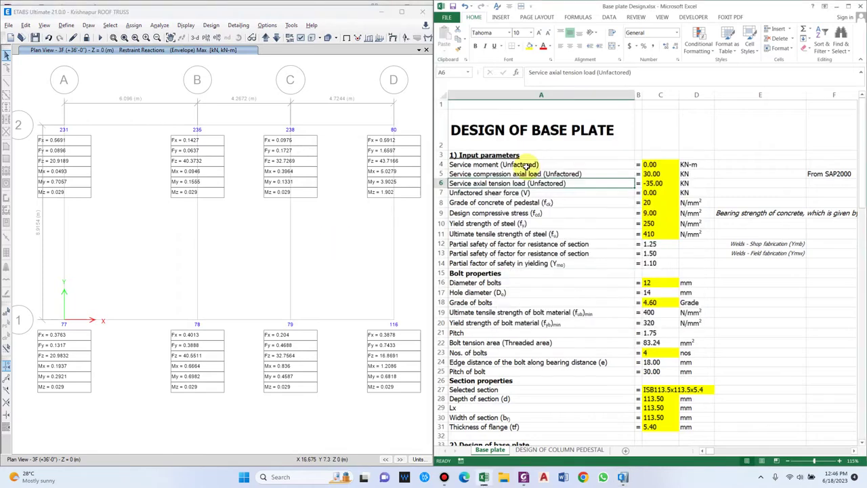
pyautogui.click(535, 164)
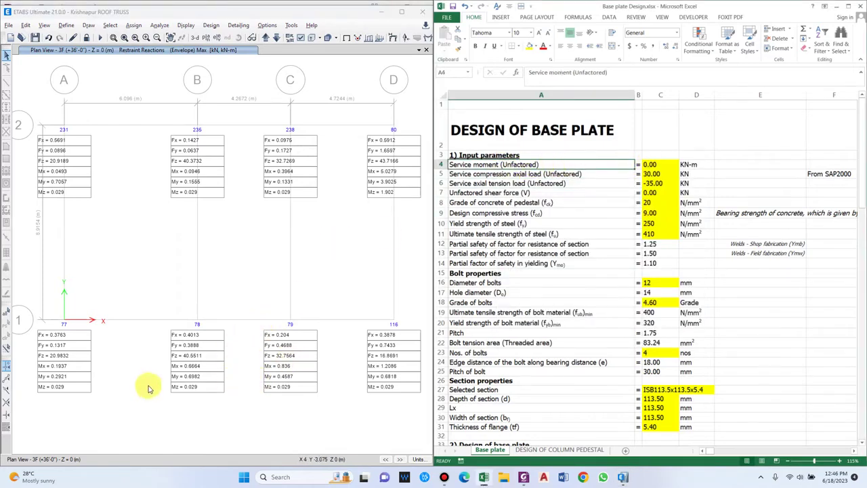
pyautogui.click(661, 164)
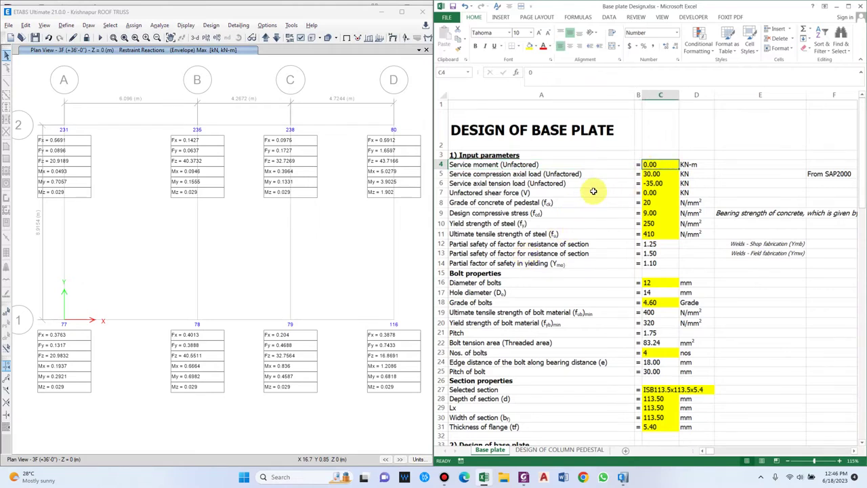
pyautogui.click(279, 357)
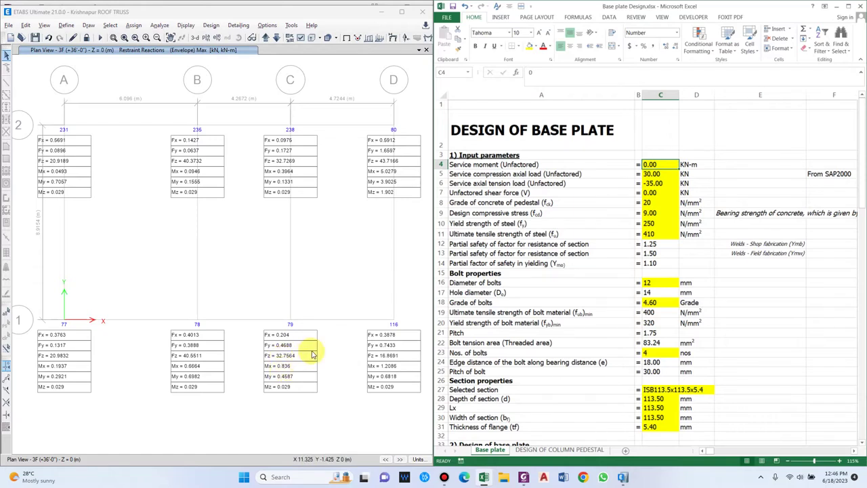
pyautogui.press('F7')
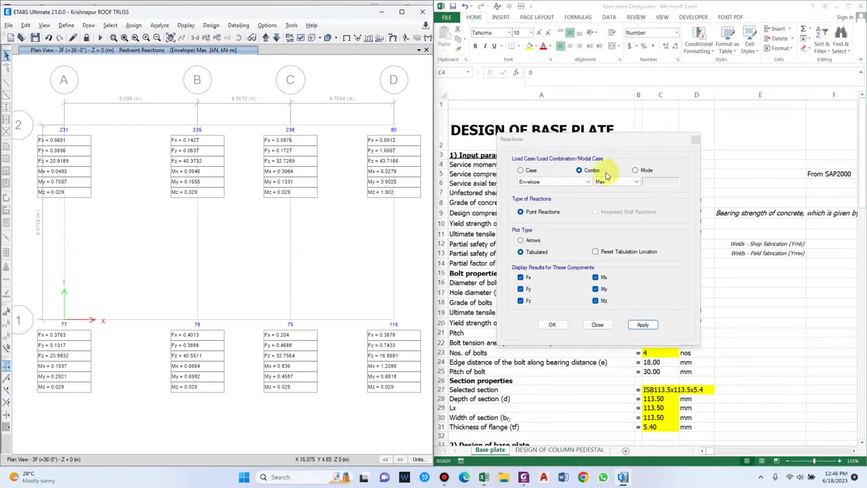
pyautogui.click(611, 183)
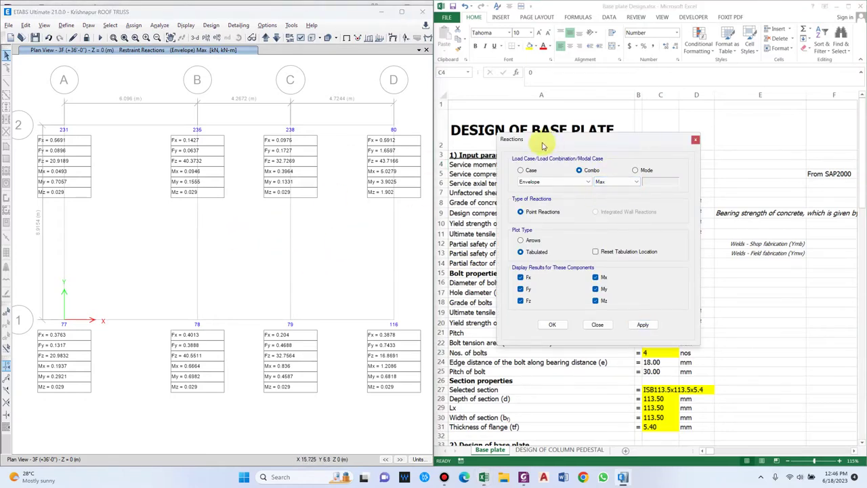
pyautogui.moveTo(541, 145); pyautogui.dragTo(556, 332)
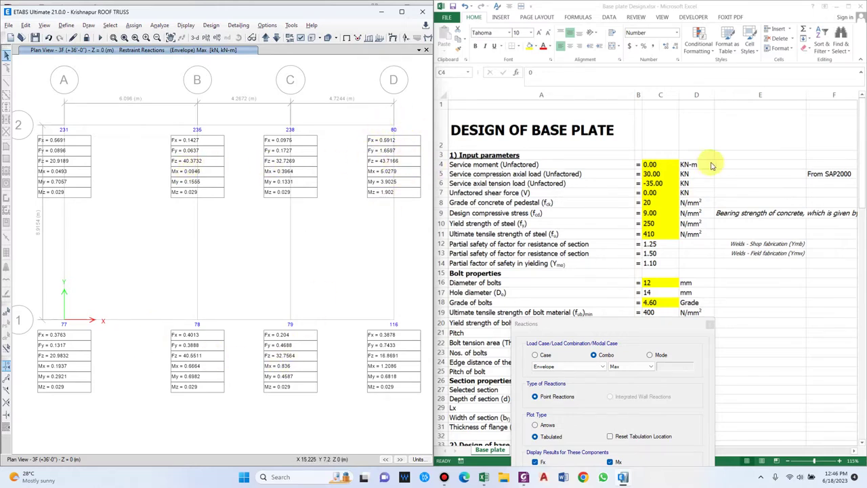
# Set the unfactored service compression axial load in C5 to =40/1.2
pyautogui.click(684, 193)
pyautogui.click(657, 198)
pyautogui.click(658, 182)
pyautogui.click(660, 174)
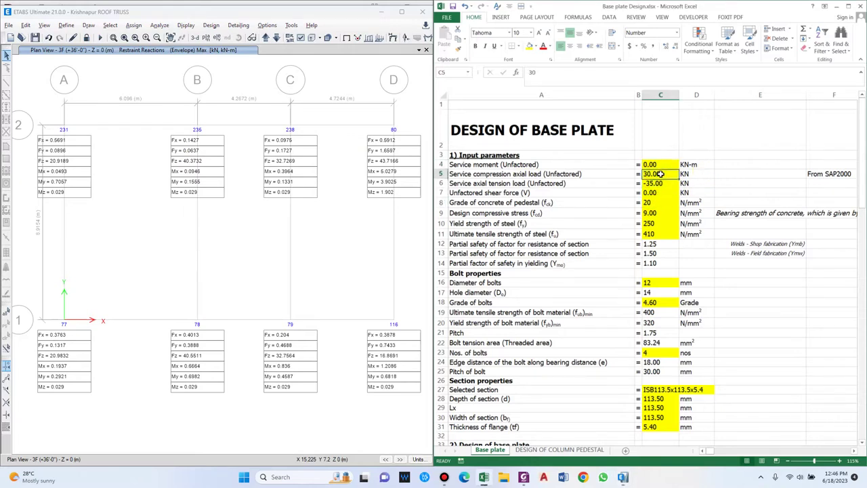
pyautogui.write('=40/1.2')
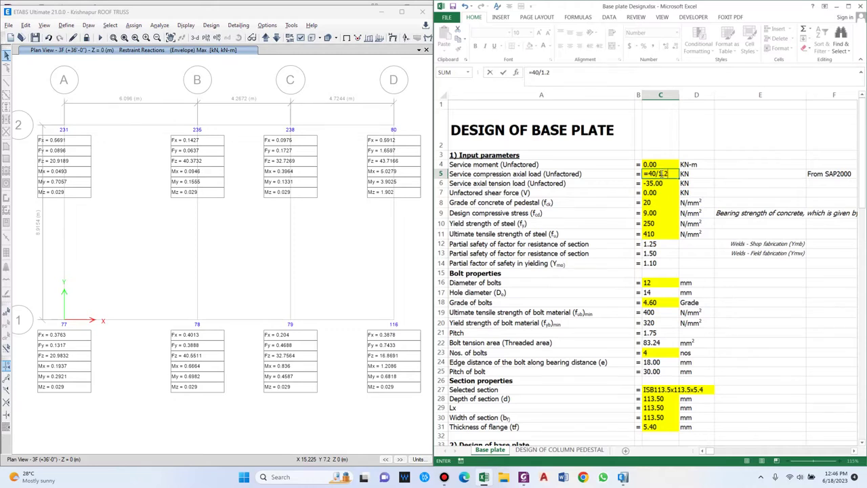
pyautogui.press('Return')
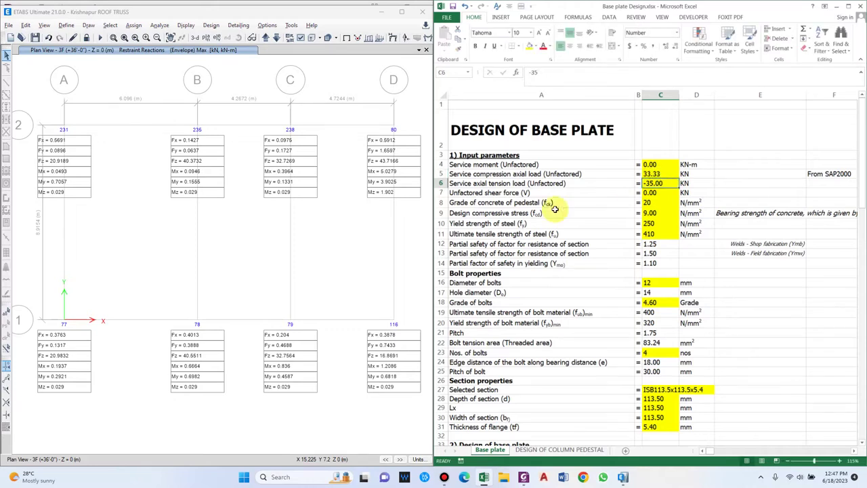
# Switch the ETABS reactions display back to the Envelope Min values
pyautogui.click(332, 245)
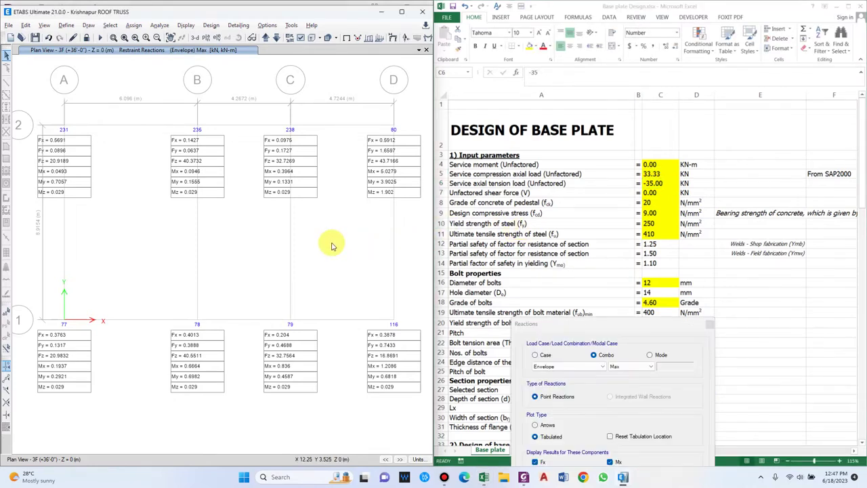
pyautogui.click(586, 258)
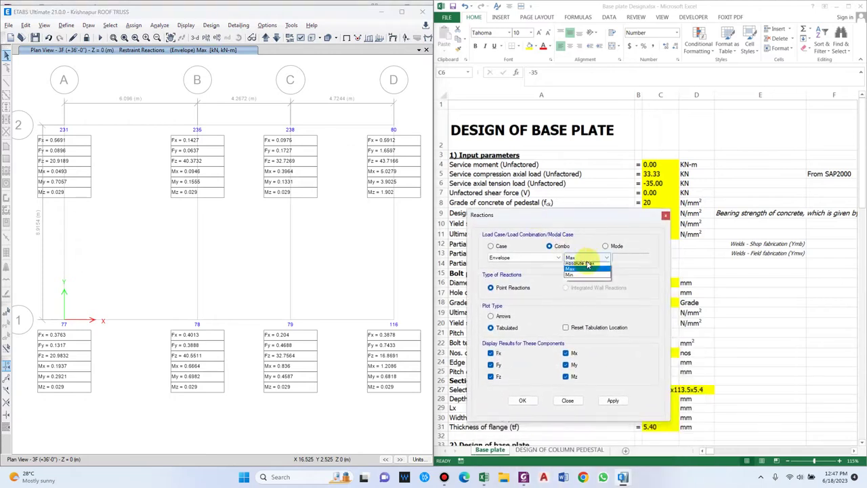
pyautogui.click(571, 274)
pyautogui.click(612, 400)
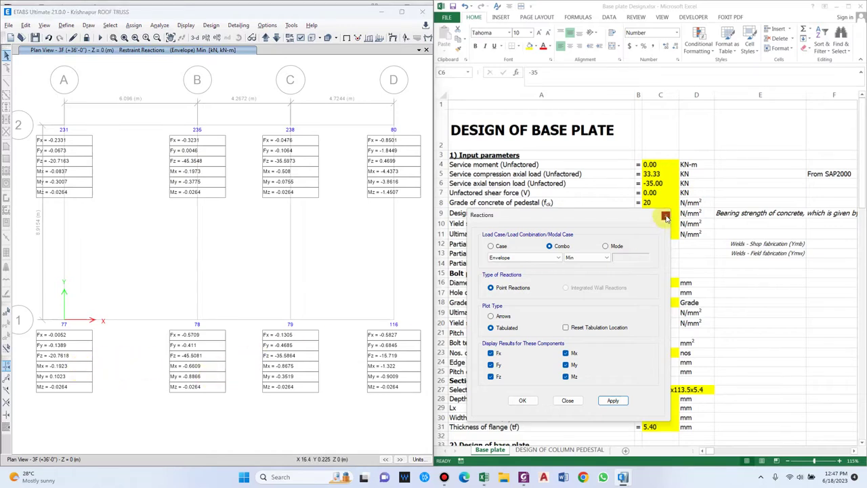
# Set the unfactored service axial tension load in C6 to =-45/1.2
pyautogui.click(666, 183)
pyautogui.write('=')
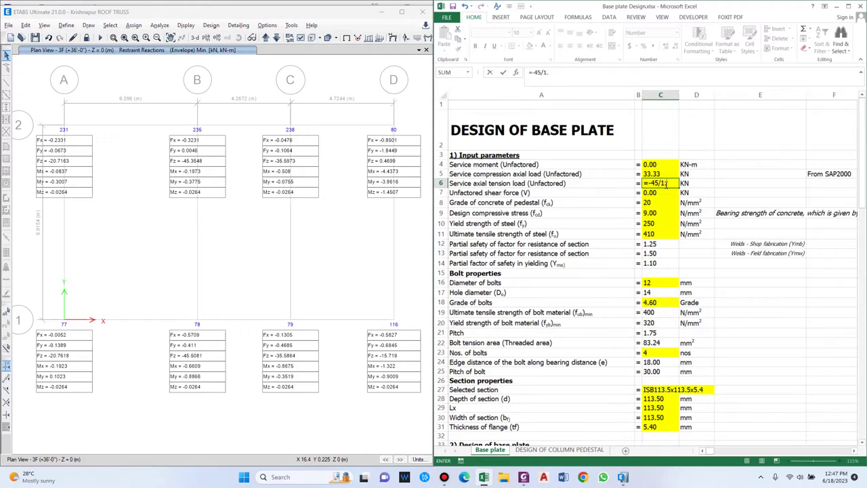
pyautogui.write('-45/1.2')
pyautogui.press('Return')
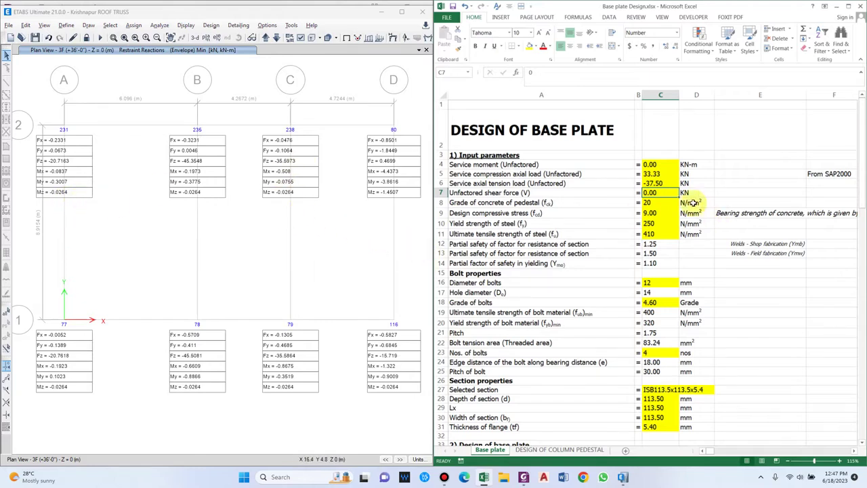
# Review the pedestal concrete grade, the bolt diameter row and the design compressive stress formula in the base plate sheet
pyautogui.click(646, 203)
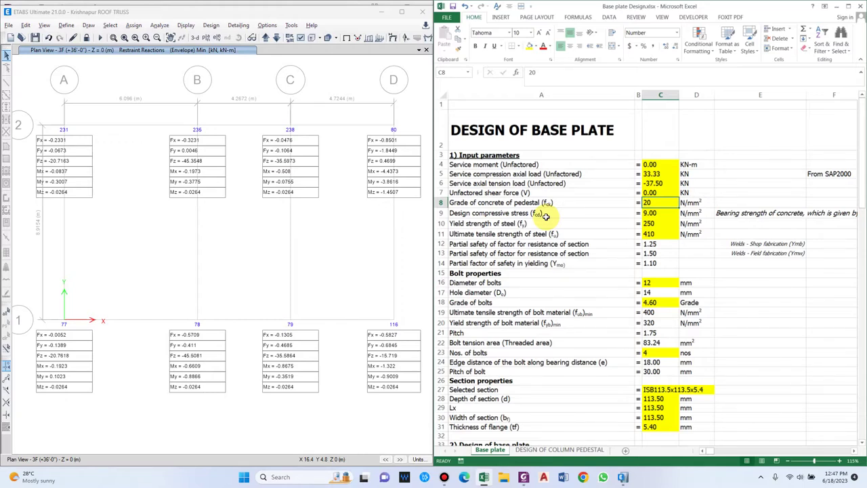
pyautogui.click(597, 283)
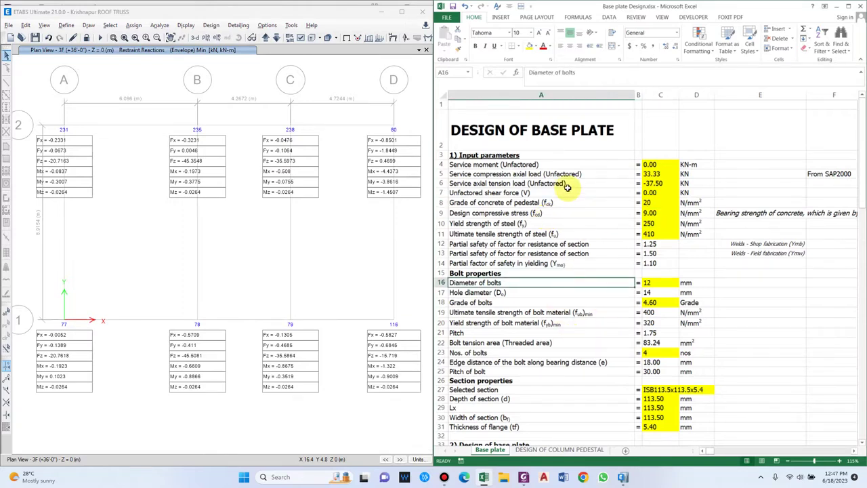
pyautogui.click(653, 202)
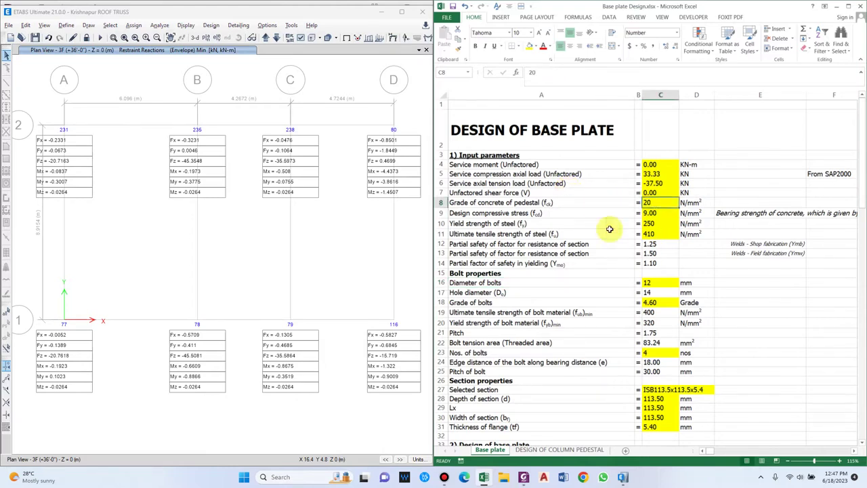
pyautogui.click(519, 214)
pyautogui.click(665, 213)
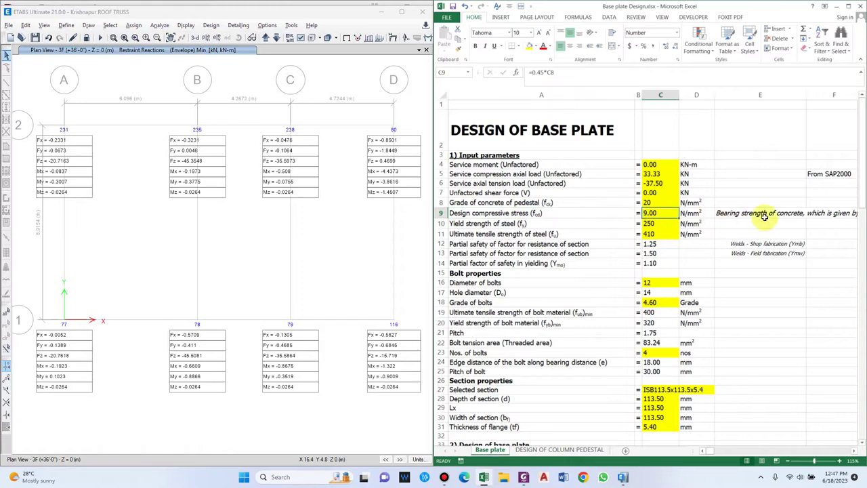
# Maximize the workbook and examine the concrete bearing strength note, the design compressive stress formula and the steel yield strength row
pyautogui.click(847, 6)
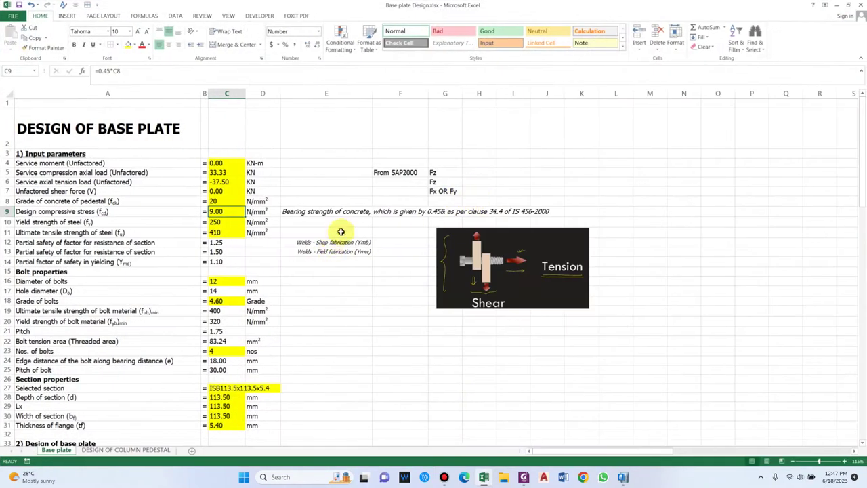
pyautogui.click(401, 210)
pyautogui.click(466, 212)
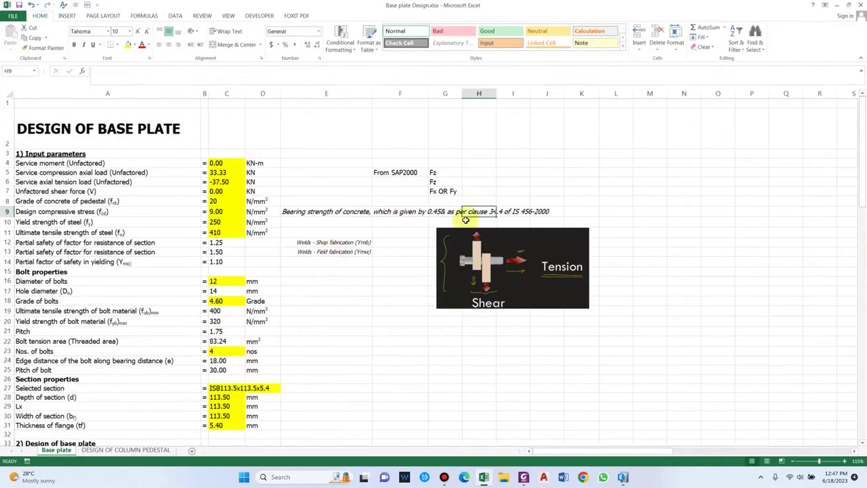
pyautogui.click(219, 211)
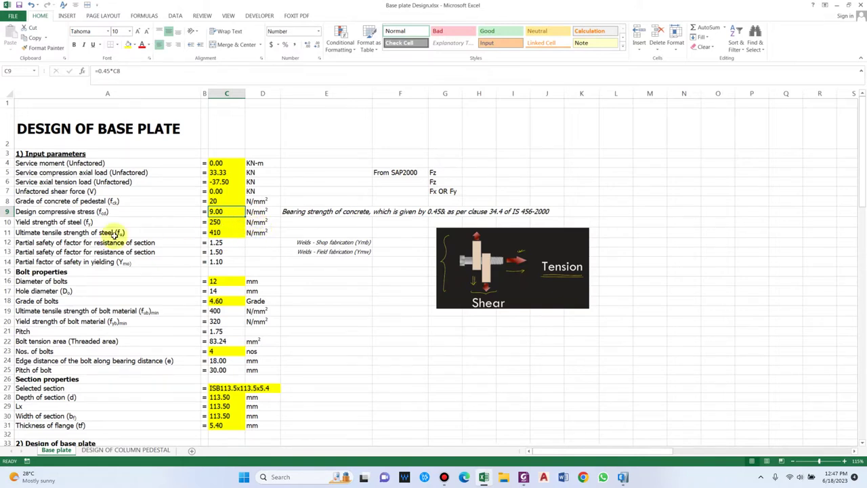
pyautogui.click(149, 222)
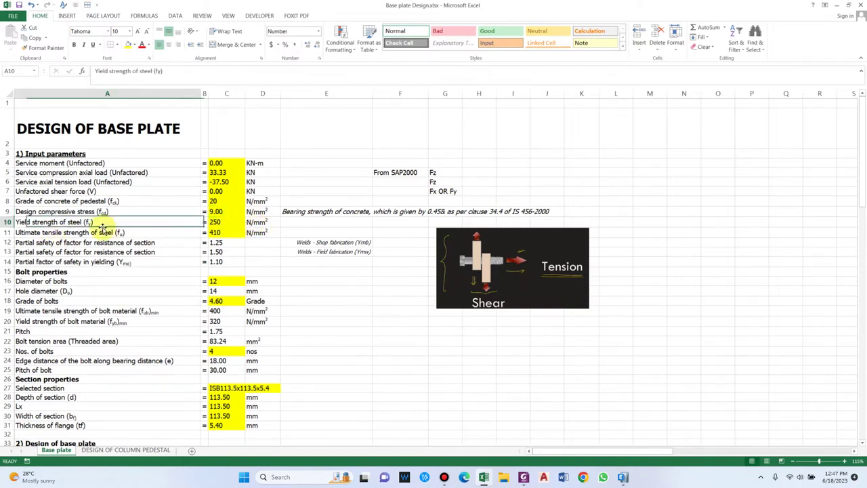
# Review the steel yield strength, the ultimate tensile strength and the three partial safety factors in the input parameters
pyautogui.click(219, 221)
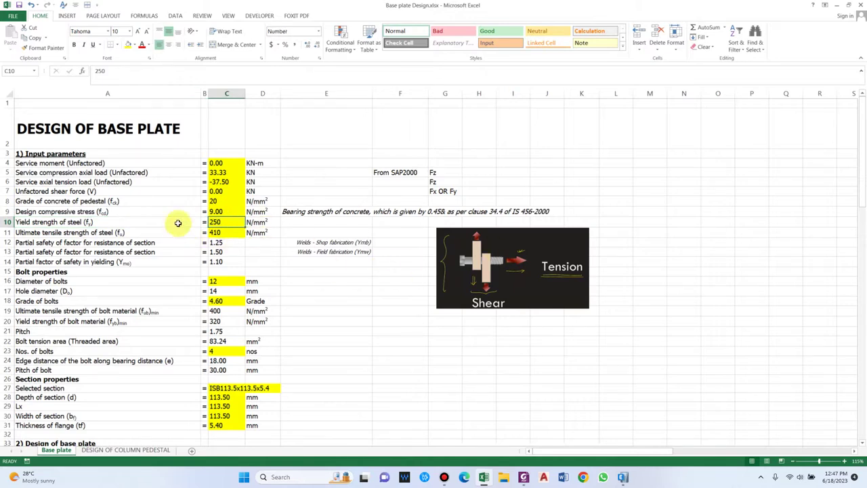
pyautogui.click(120, 232)
pyautogui.click(227, 232)
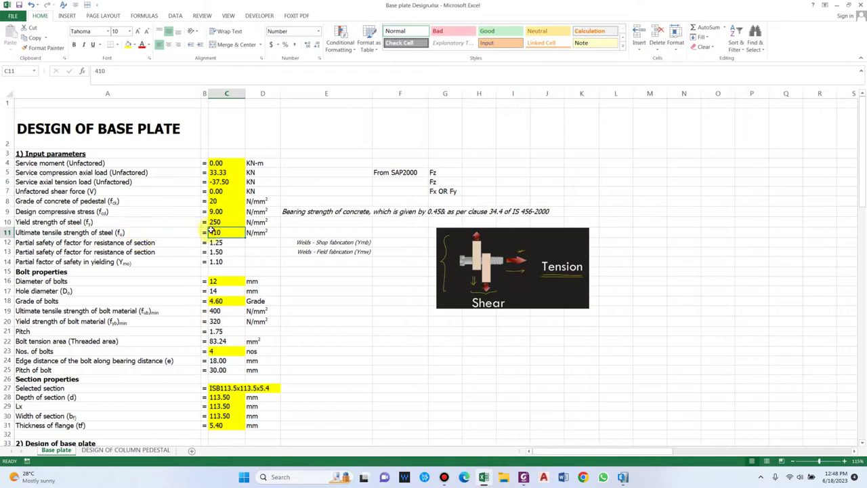
pyautogui.click(45, 244)
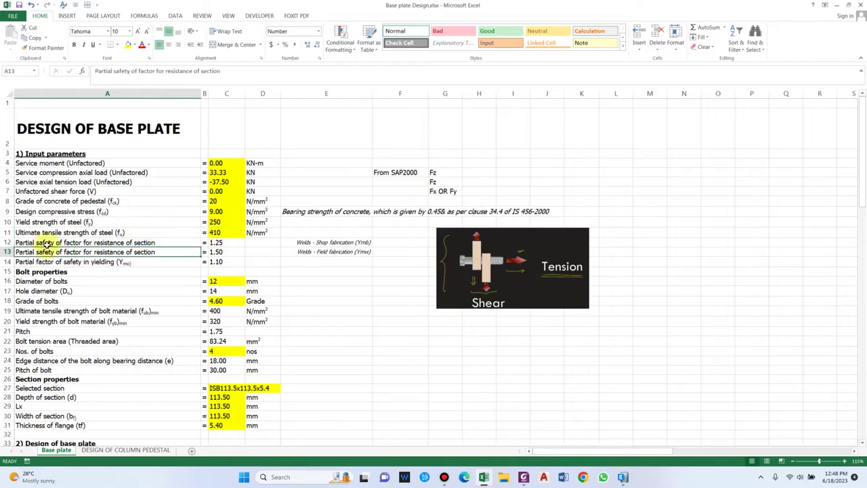
pyautogui.moveTo(226, 244); pyautogui.dragTo(229, 264)
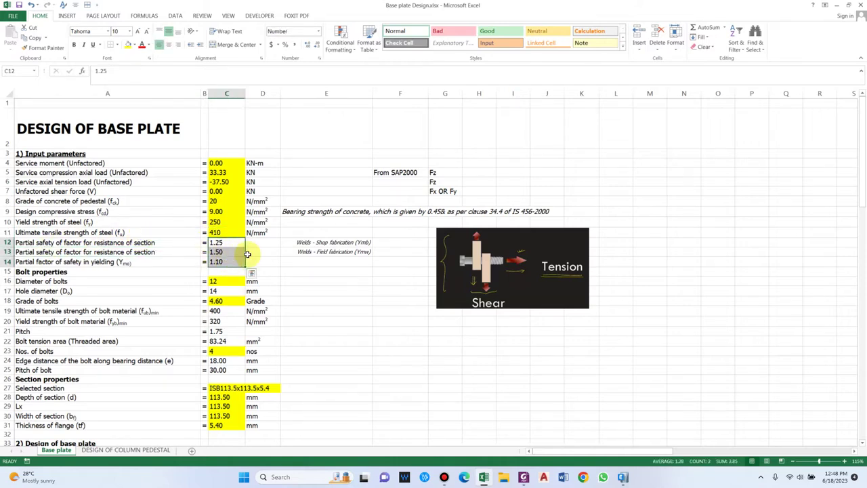
pyautogui.click(224, 252)
pyautogui.click(223, 261)
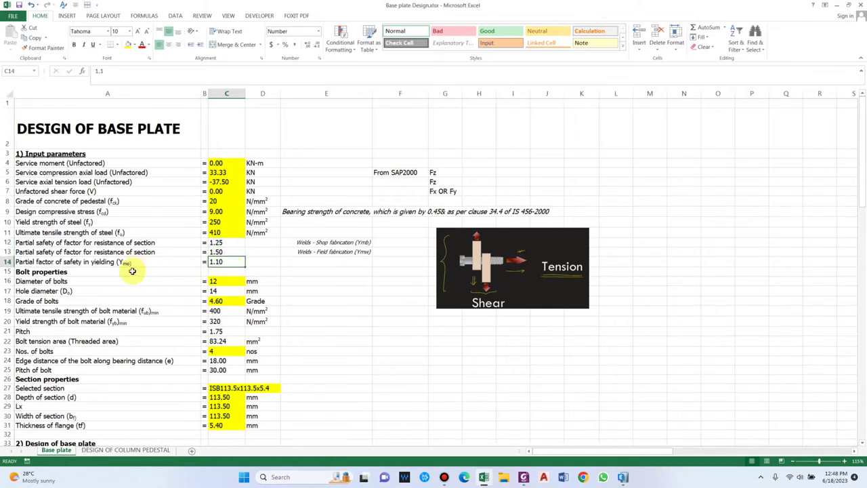
# Review the bolt diameter and hole diameter in the bolt properties
pyautogui.scroll(-1, 131, 271)
pyautogui.click(61, 221)
pyautogui.moveTo(61, 221); pyautogui.dragTo(213, 219)
pyautogui.click(213, 221)
pyautogui.scroll(1, 214, 237)
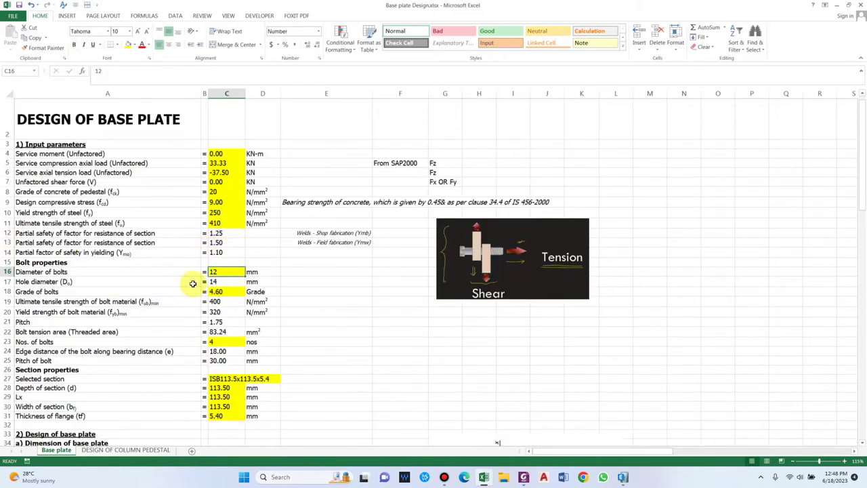
pyautogui.moveTo(58, 280); pyautogui.dragTo(219, 286)
# Choose 4.6 as the grade of bolts in C18
pyautogui.click(229, 289)
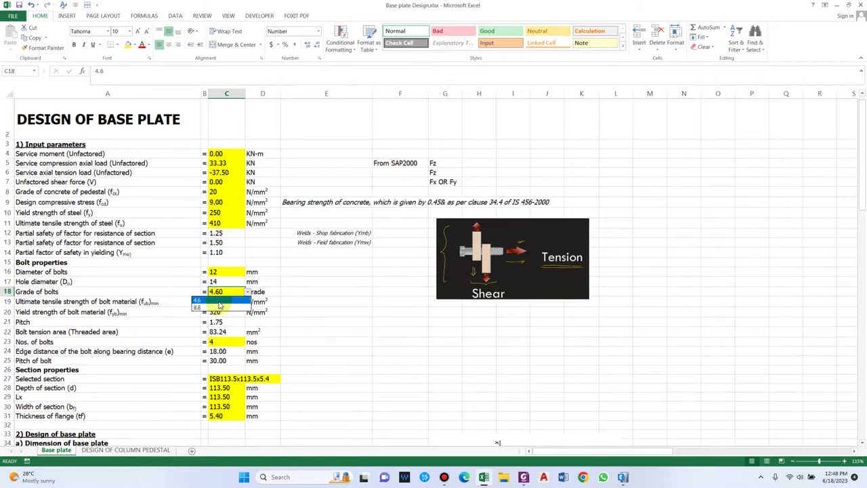
pyautogui.click(218, 301)
pyautogui.click(306, 313)
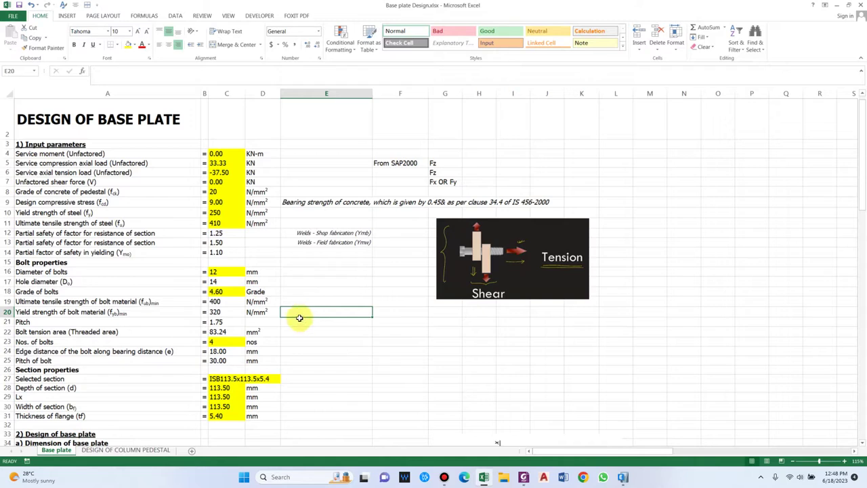
pyautogui.click(230, 292)
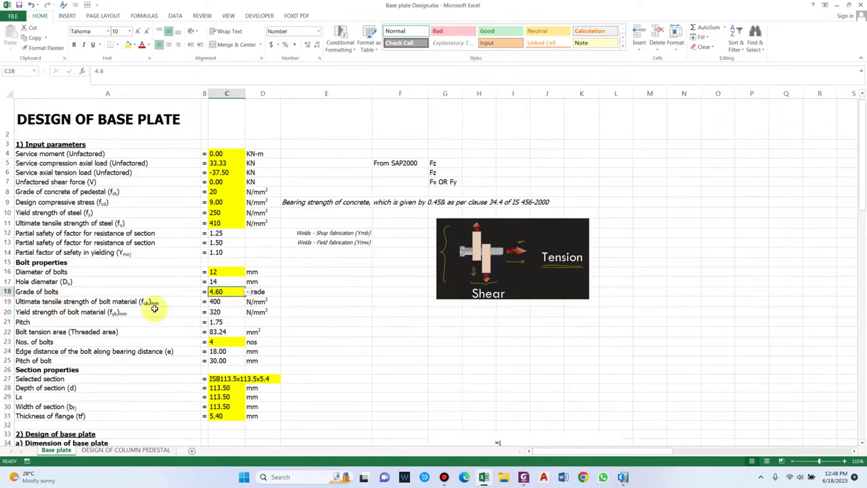
# Examine the bolt material strengths and trace the pitch lookup in C21 to the nominal diameter and pitch table
pyautogui.click(38, 302)
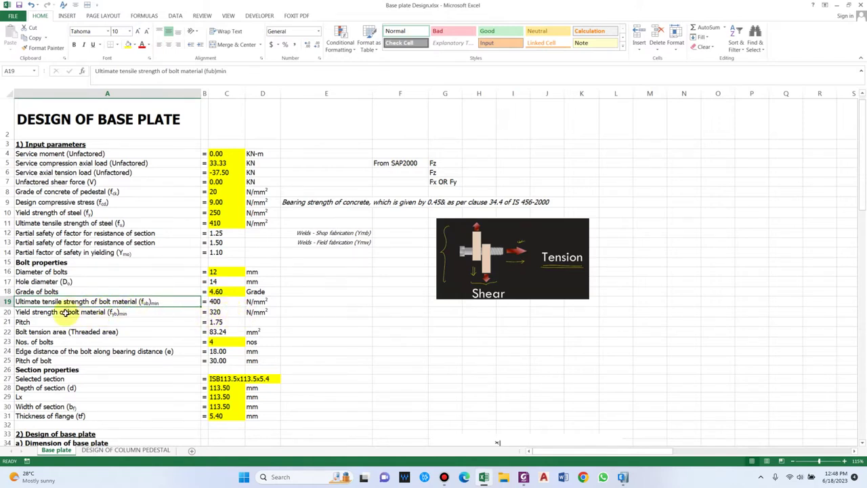
pyautogui.click(227, 323)
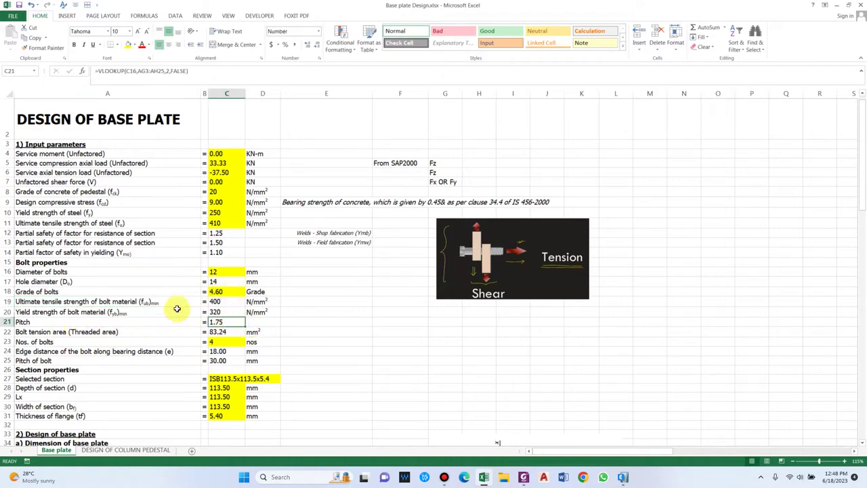
pyautogui.scroll(-4, 178, 311)
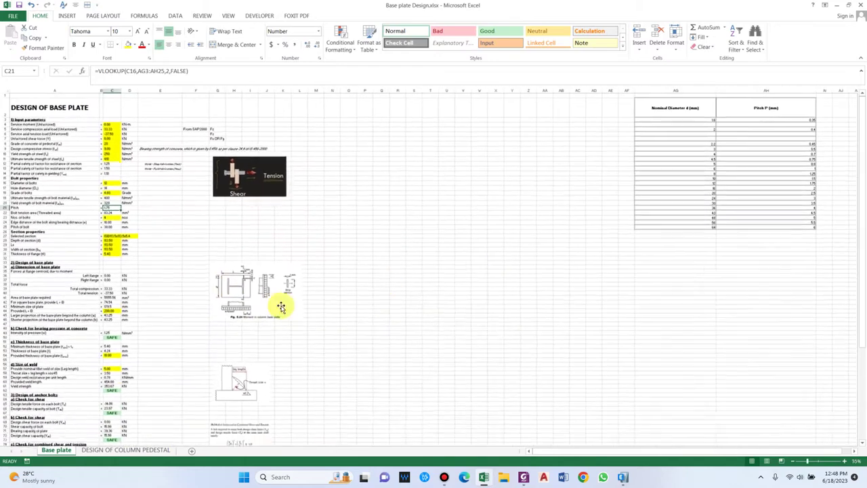
pyautogui.click(668, 103)
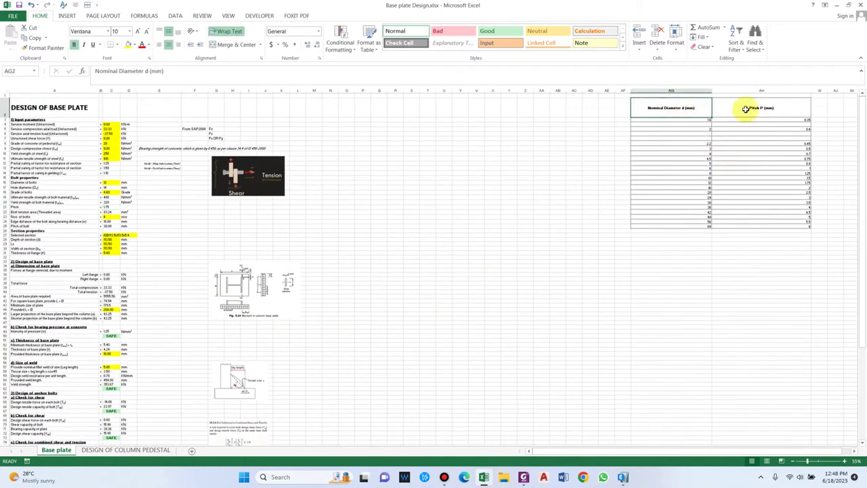
pyautogui.click(773, 110)
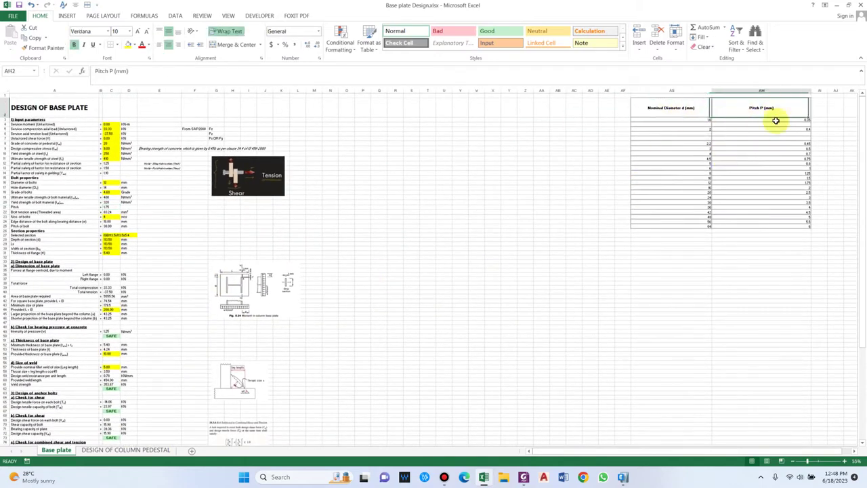
pyautogui.click(110, 183)
pyautogui.scroll(2, 94, 198)
pyautogui.click(687, 451)
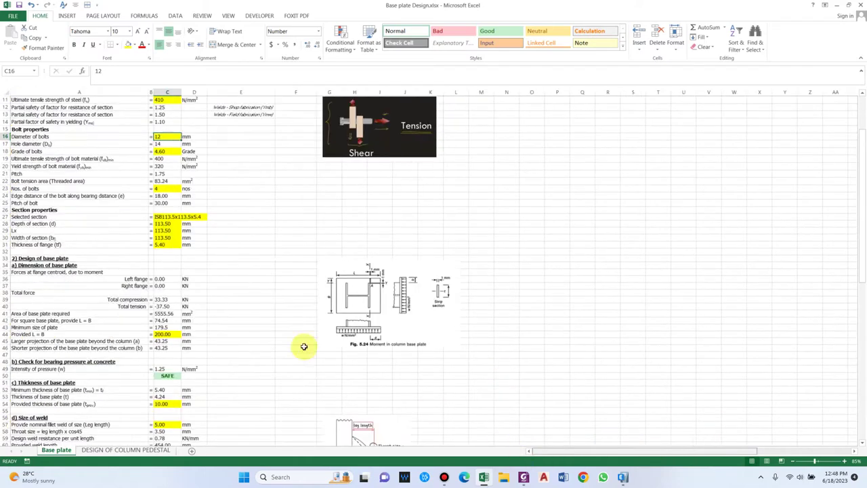
# Inspect the formula for the bolt tension area (threaded area) in C22 without changing it
pyautogui.click(68, 182)
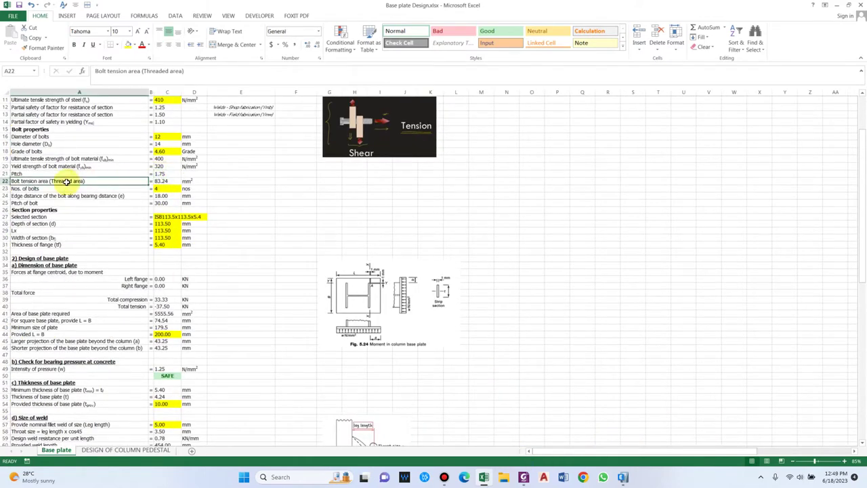
pyautogui.scroll(1, 366, 303)
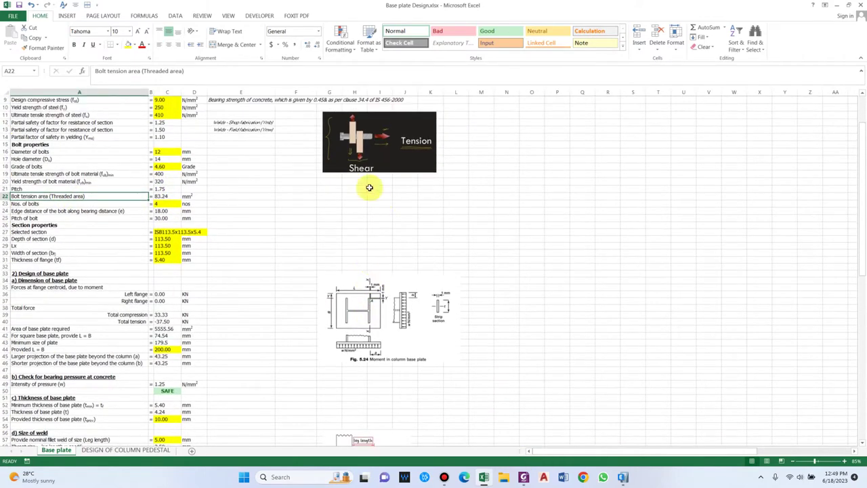
pyautogui.scroll(2, 477, 177)
pyautogui.scroll(1, 254, 260)
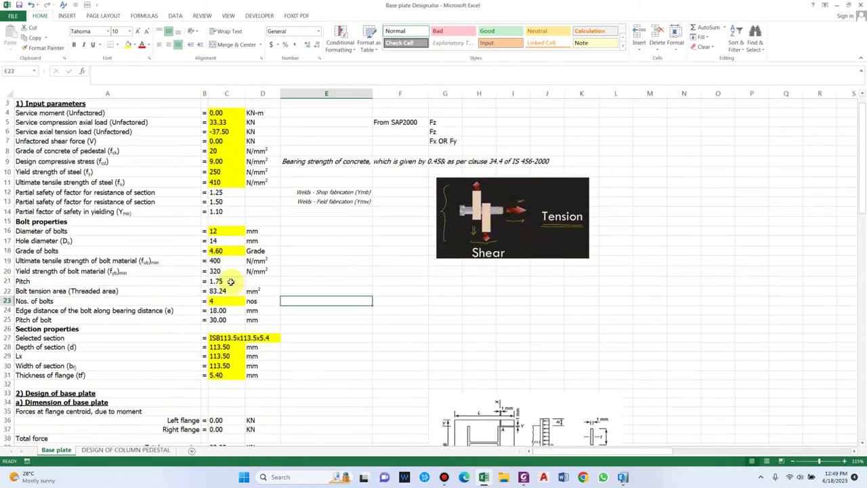
pyautogui.click(233, 291)
pyautogui.press('F2')
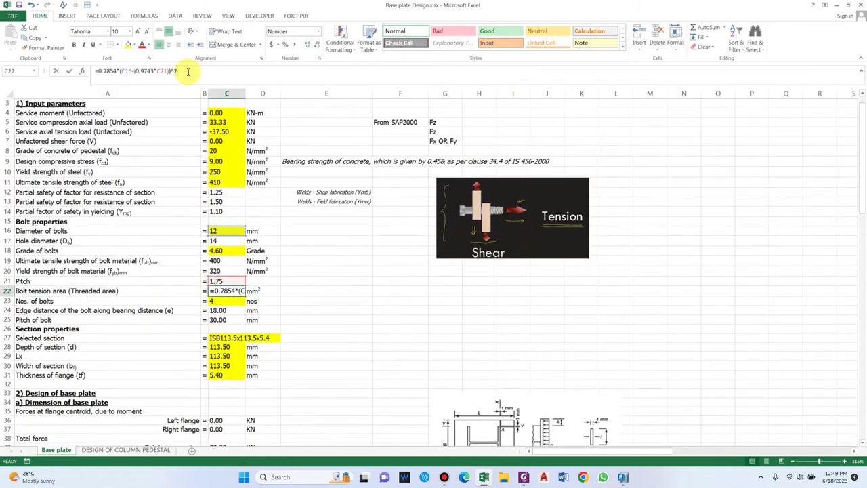
pyautogui.click(379, 280)
# Review the number of bolts, the edge distance along the bearing direction and the pitch of bolt rows
pyautogui.scroll(-1, 336, 266)
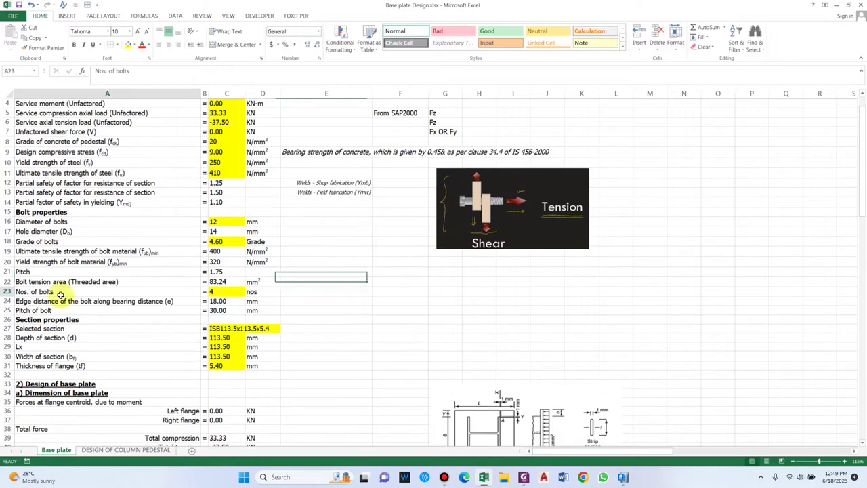
pyautogui.click(225, 291)
pyautogui.scroll(-1, 356, 317)
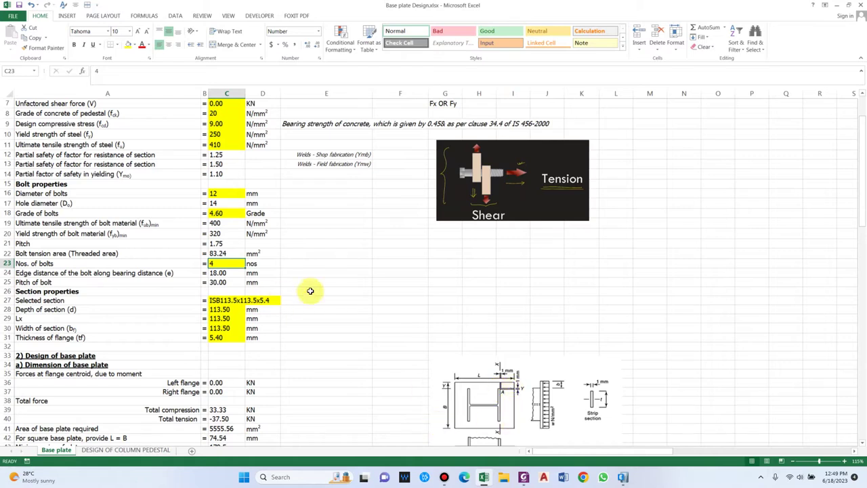
pyautogui.click(76, 271)
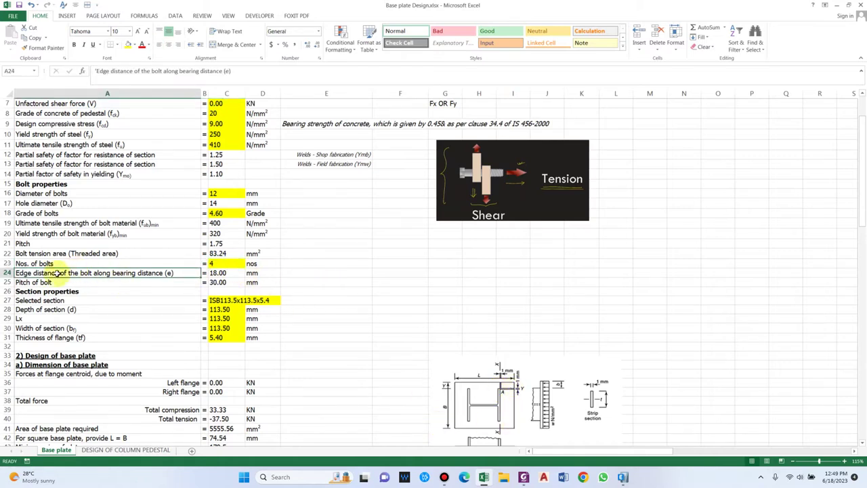
pyautogui.scroll(-1, 204, 271)
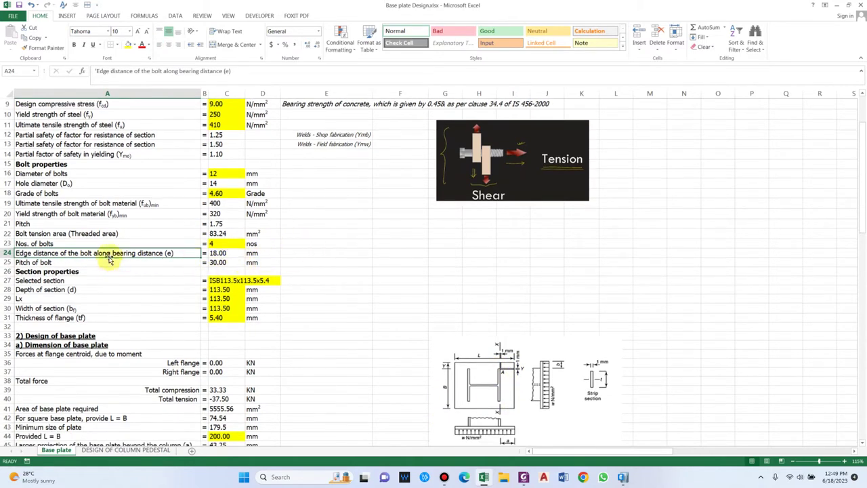
pyautogui.click(81, 263)
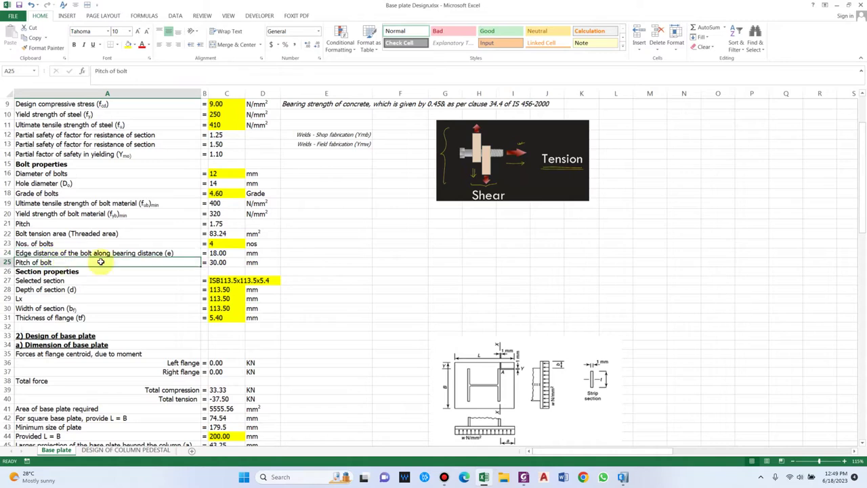
pyautogui.click(162, 253)
pyautogui.scroll(-1, 504, 355)
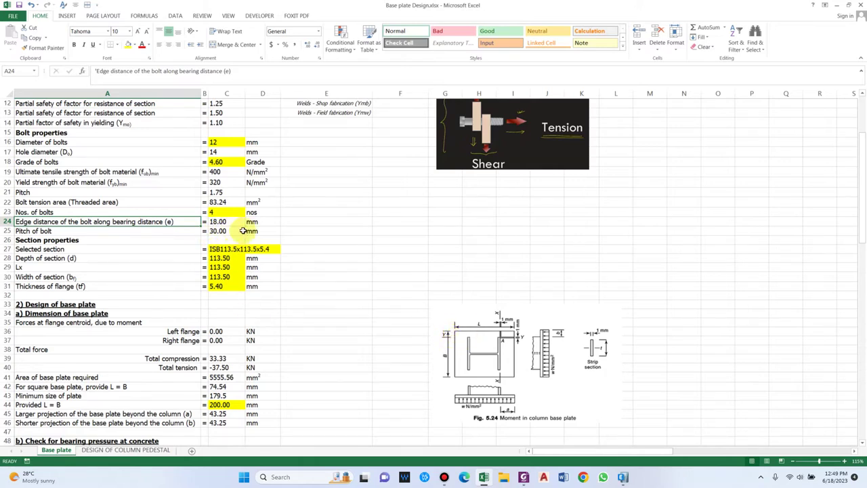
pyautogui.click(64, 231)
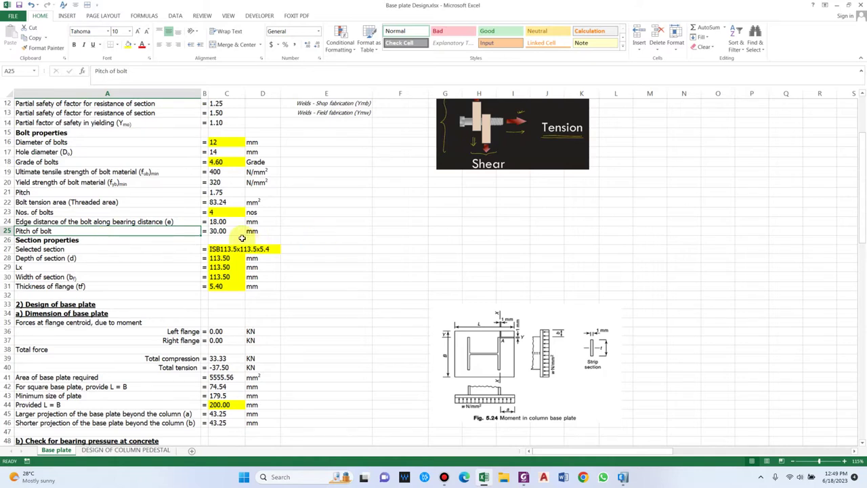
# Switch to ETABS, show the undeformed 3-D model and check the section property assigned to a truss support column
pyautogui.scroll(-1, 242, 238)
pyautogui.click(68, 231)
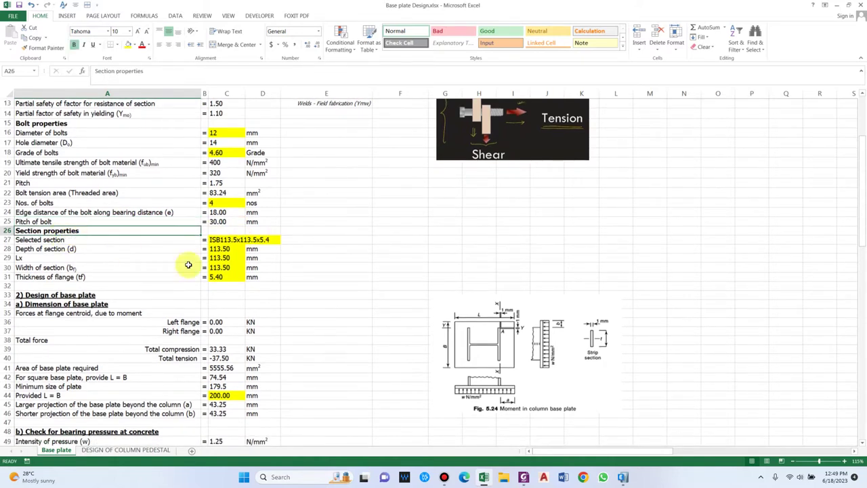
pyautogui.scroll(1, 188, 264)
pyautogui.click(623, 476)
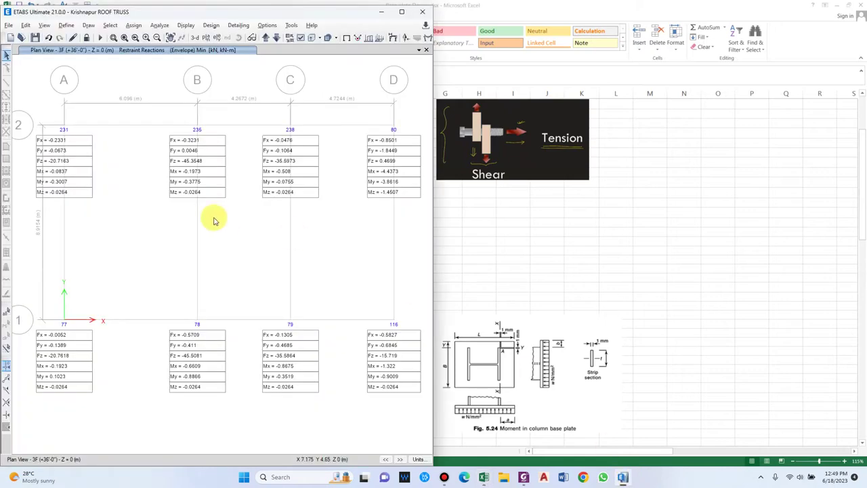
pyautogui.click(339, 38)
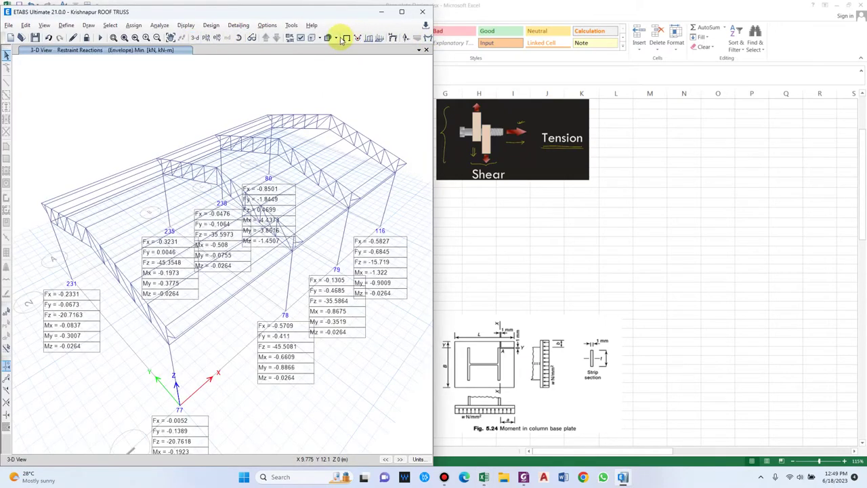
pyautogui.click(347, 37)
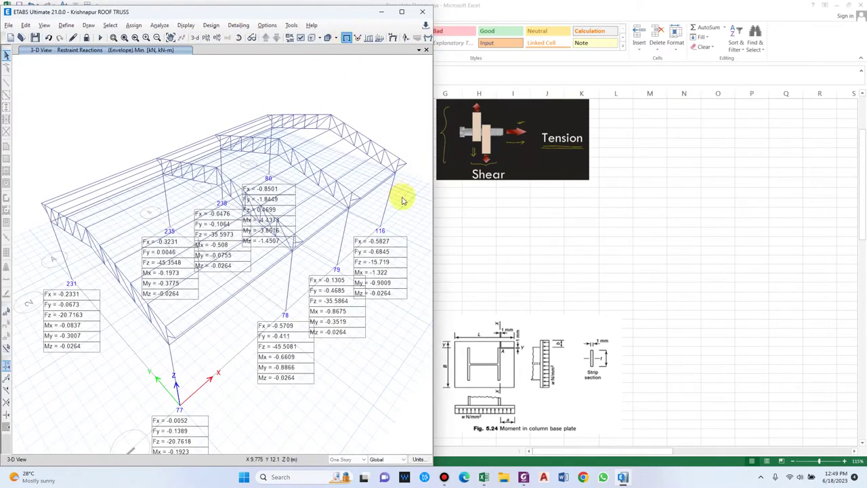
pyautogui.rightClick(342, 251)
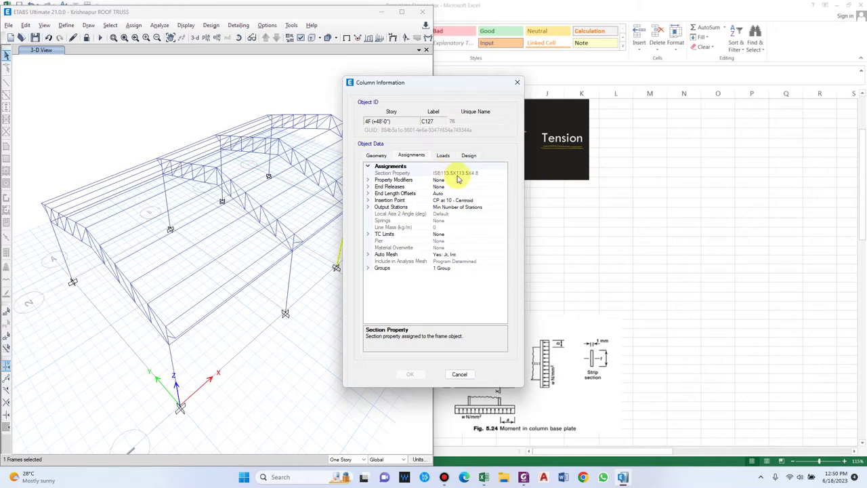
pyautogui.click(459, 374)
# Return to the Excel base plate sheet and review the selected section, its depth and the Lx value
pyautogui.click(735, 313)
pyautogui.click(225, 268)
pyautogui.press('Up')
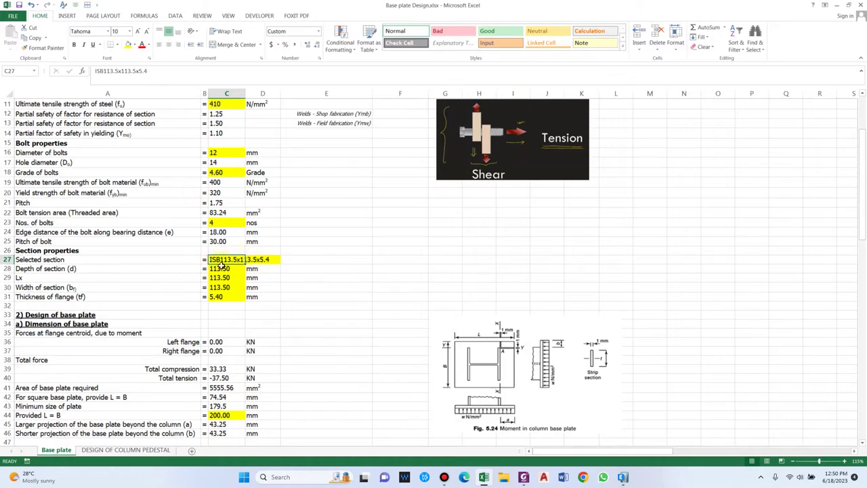
pyautogui.press('Down')
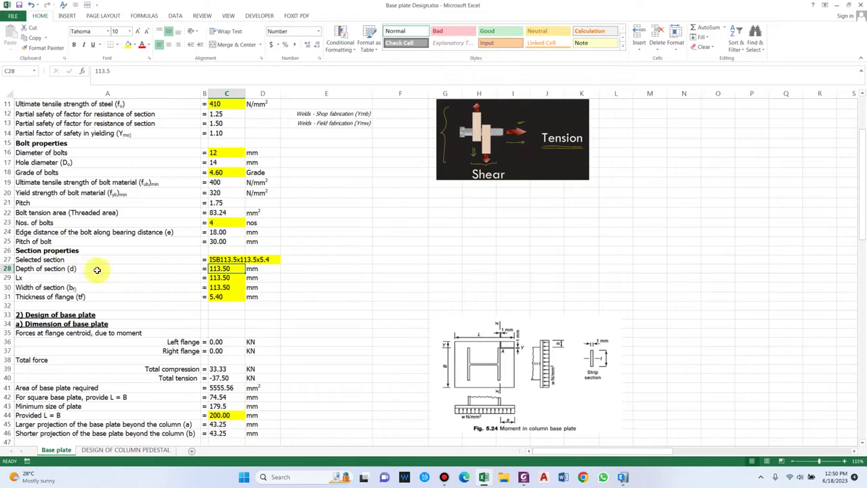
pyautogui.press('Down')
pyautogui.scroll(-1, 231, 269)
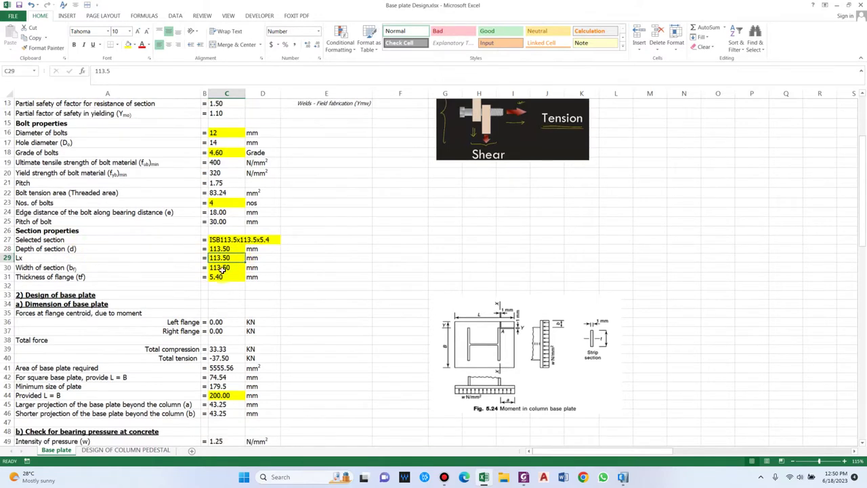
pyautogui.scroll(-1, 222, 269)
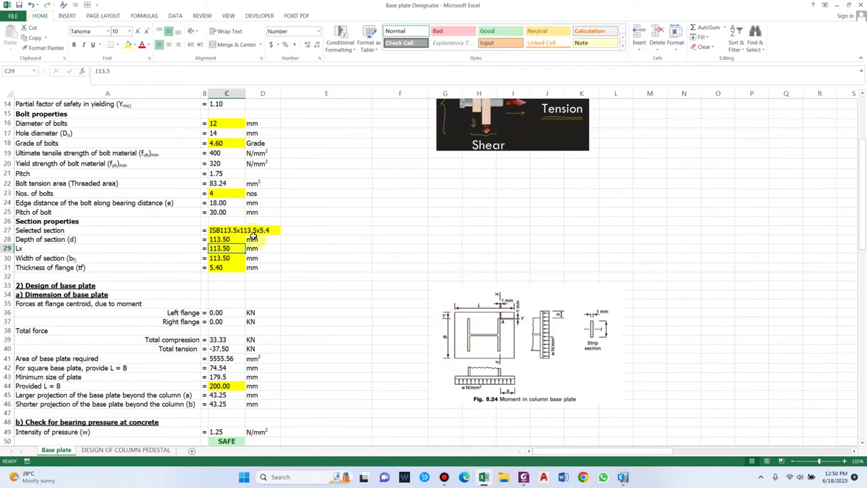
# Check the section width and set the thickness of flange (tf) to 4.8 mm in the section properties
pyautogui.click(225, 257)
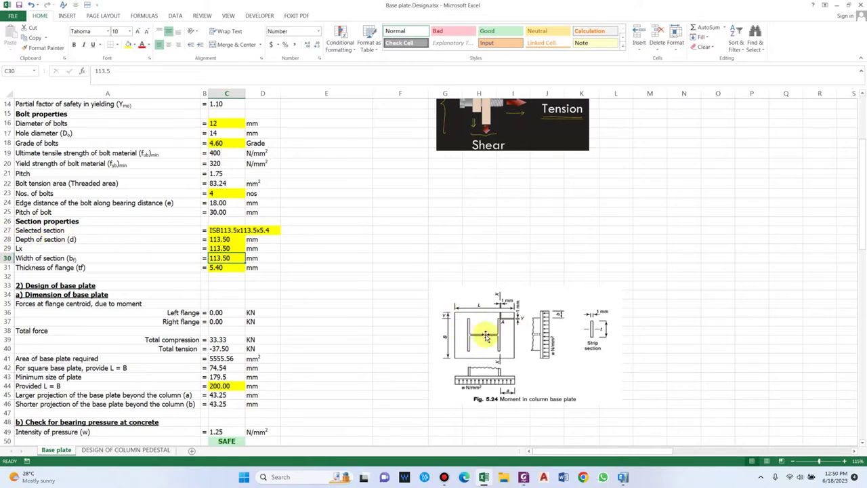
pyautogui.click(227, 267)
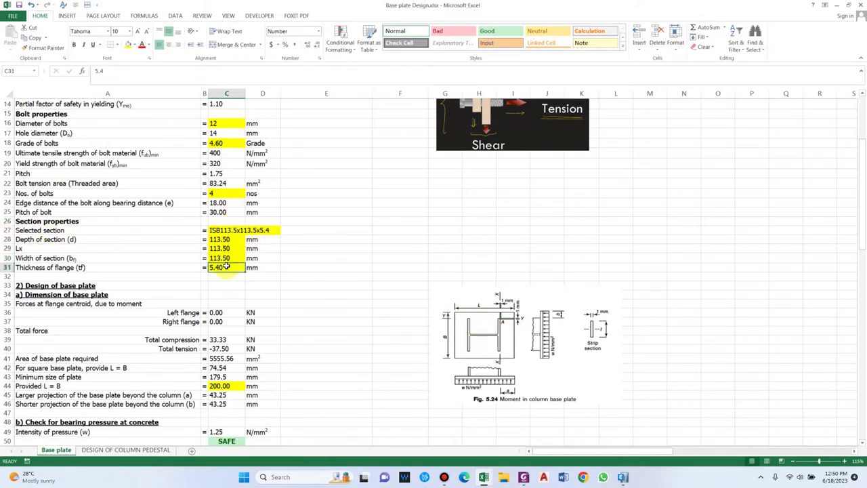
pyautogui.write('4.8')
pyautogui.press('Return')
# Correct the selected section name to ISB113.5x113.5x4.8 and check the depth and flange thickness cells
pyautogui.click(228, 229)
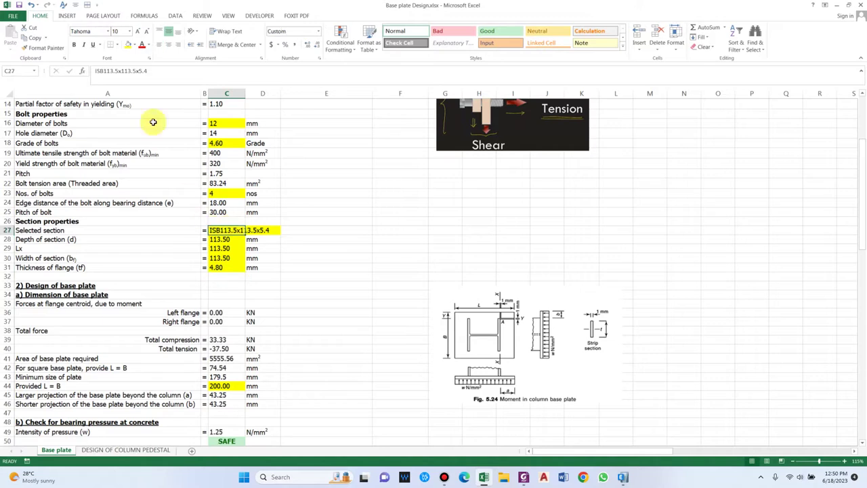
pyautogui.click(198, 76)
pyautogui.press('BackSpace')
pyautogui.press('BackSpace')
pyautogui.press('BackSpace')
pyautogui.write('4.')
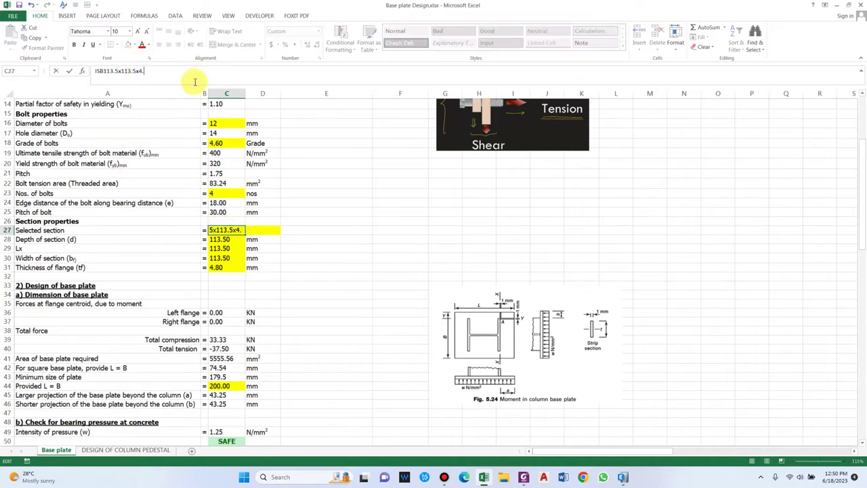
pyautogui.write('8')
pyautogui.click(220, 240)
pyautogui.click(220, 269)
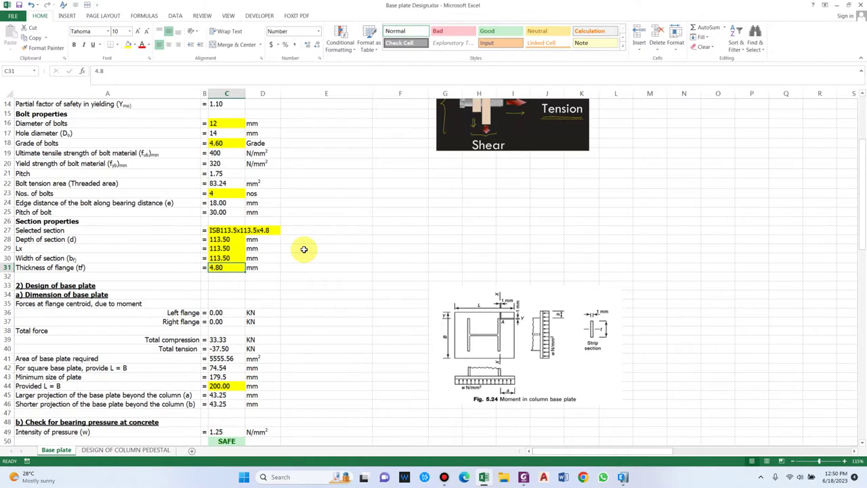
# Review the base plate dimension section, its flange centroid forces heading and the column base plate figure
pyautogui.scroll(-2, 304, 249)
pyautogui.click(61, 245)
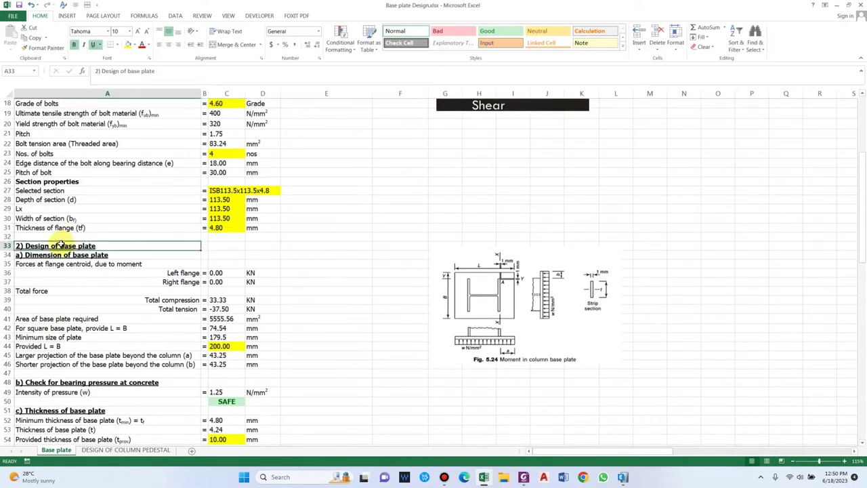
pyautogui.click(54, 255)
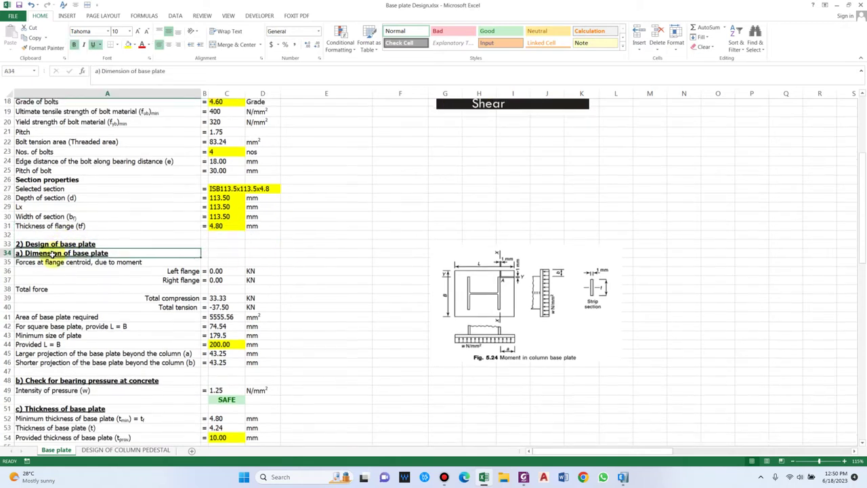
pyautogui.scroll(-1, 55, 250)
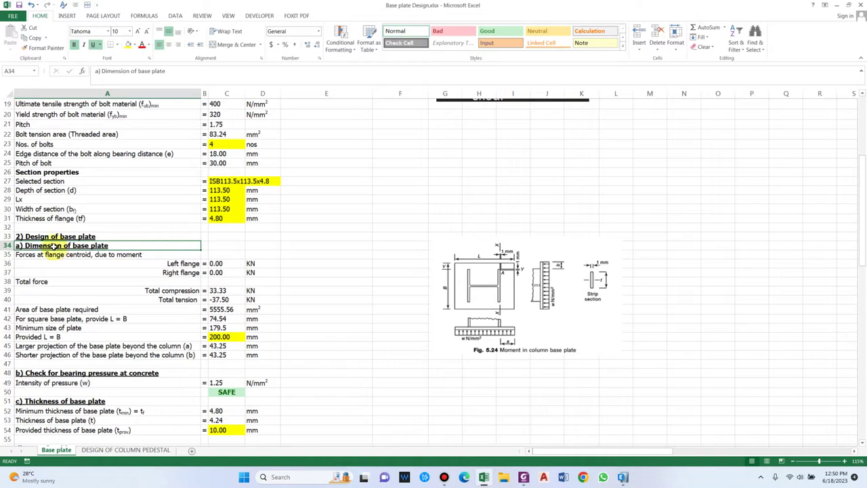
pyautogui.click(62, 255)
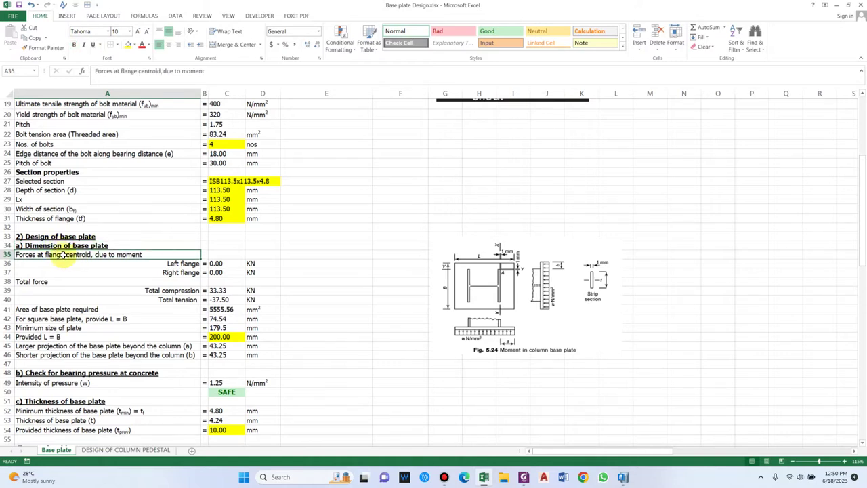
pyautogui.scroll(1, 63, 254)
pyautogui.scroll(1, 63, 255)
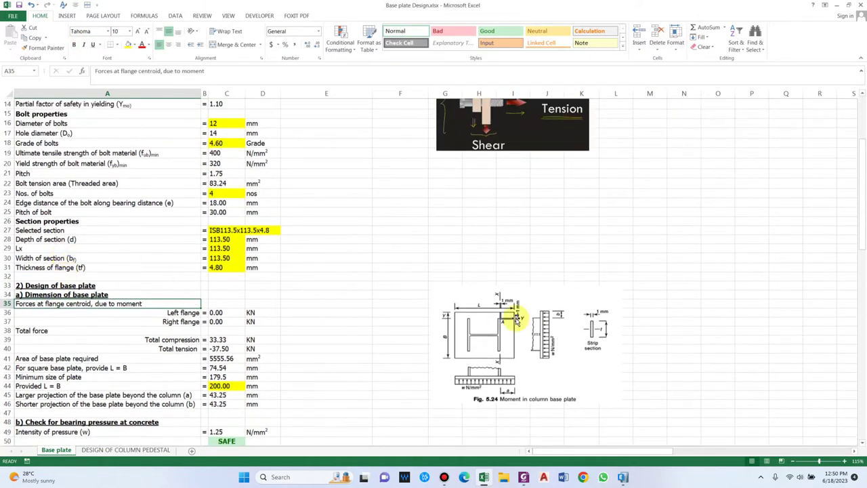
pyautogui.scroll(-1, 203, 324)
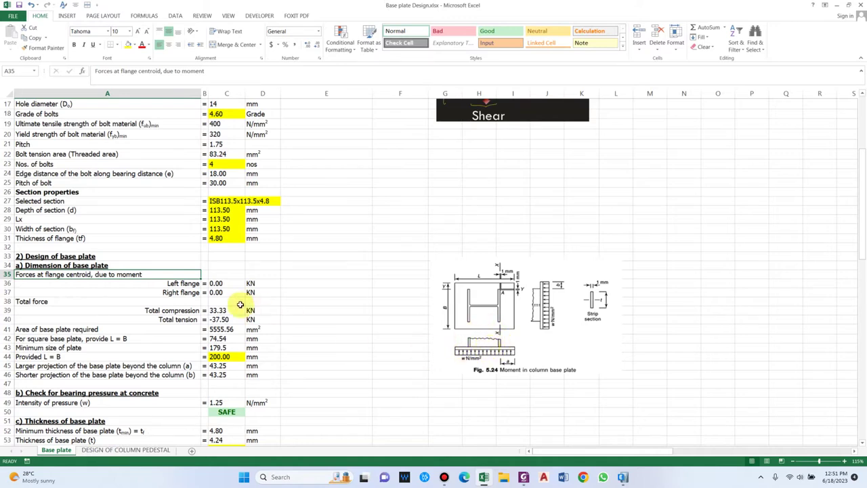
# Examine the left flange force formula and the total force and total compression rows
pyautogui.click(226, 282)
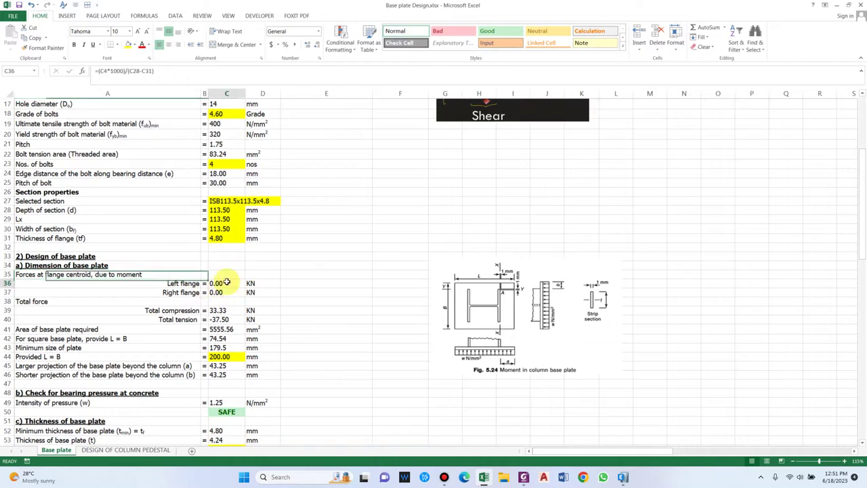
pyautogui.scroll(-1, 345, 290)
pyautogui.click(66, 281)
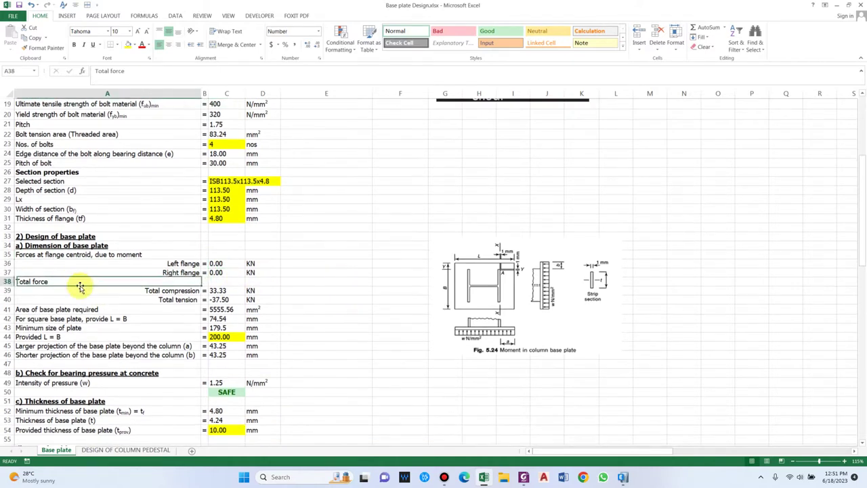
pyautogui.click(190, 291)
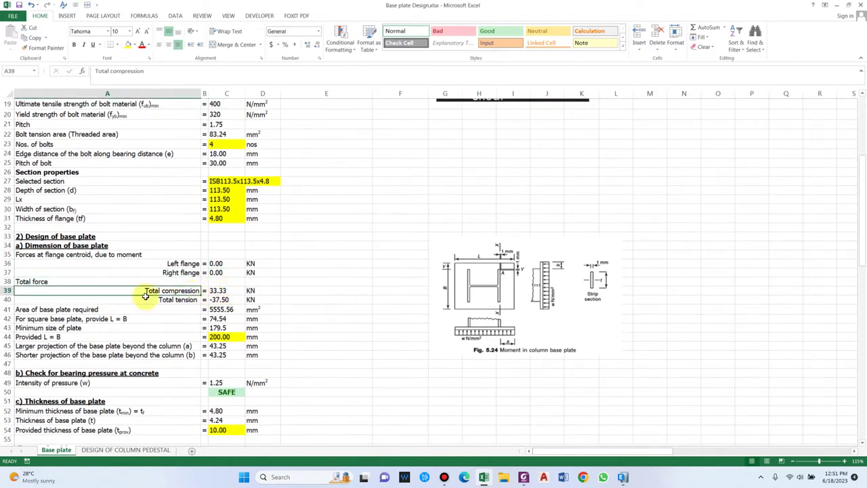
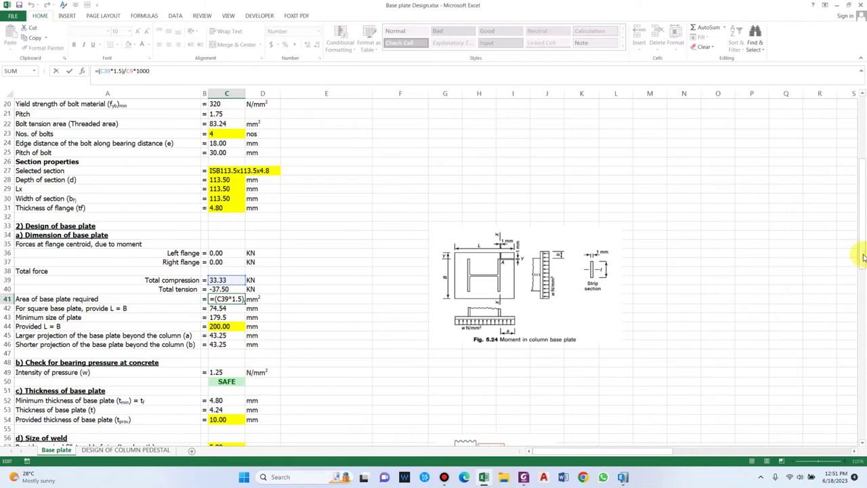
# Trace the required base plate area formula to the design compressive stress in C9 and leave it unchanged
pyautogui.moveTo(863, 258); pyautogui.dragTo(860, 155)
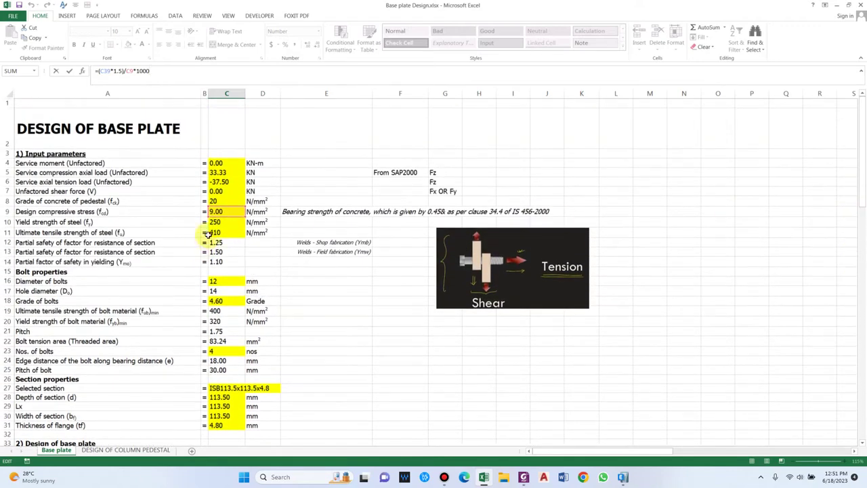
pyautogui.moveTo(864, 181); pyautogui.dragTo(863, 212)
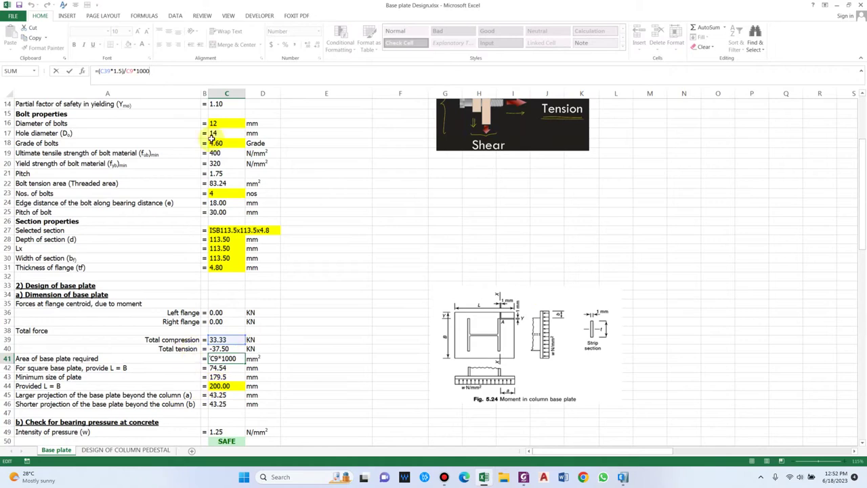
pyautogui.hotkey('ctrl', 'Return')
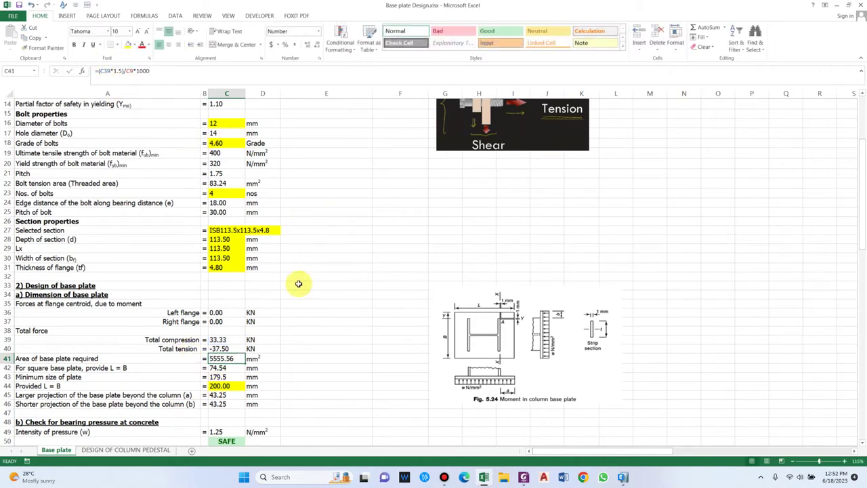
pyautogui.scroll(-1, 300, 287)
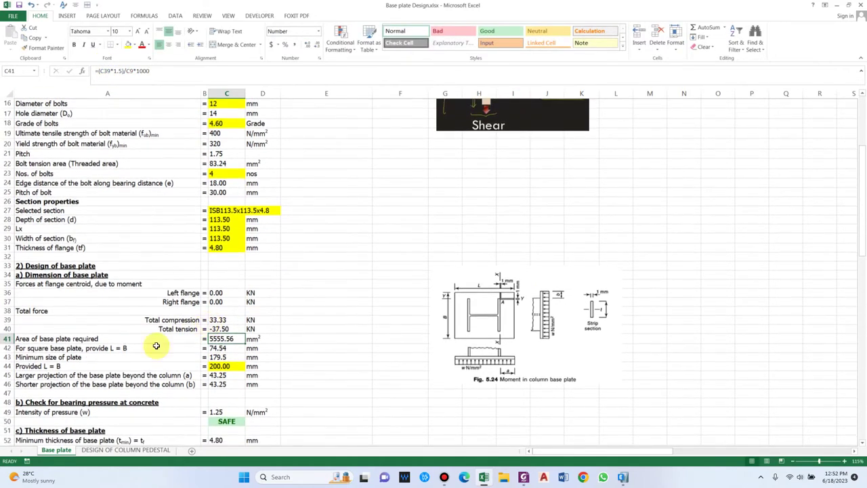
# Review the square base plate side formula, the minimum plate size and the provided L = B value
pyautogui.click(108, 349)
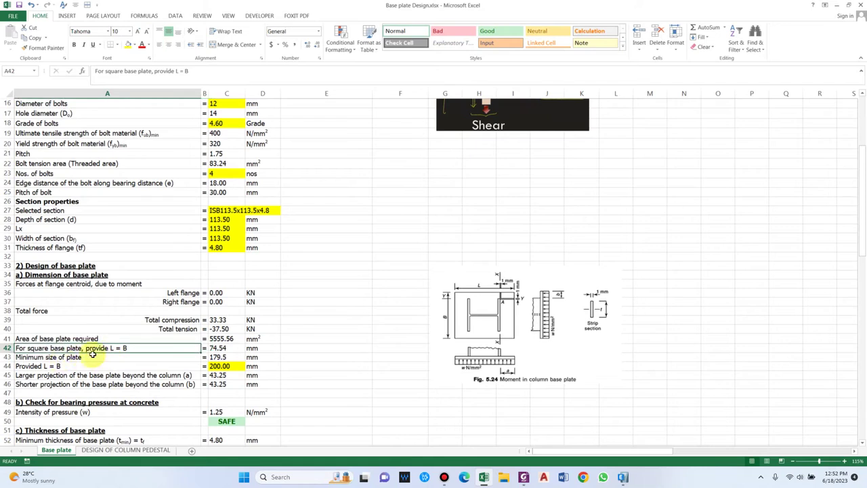
pyautogui.click(223, 348)
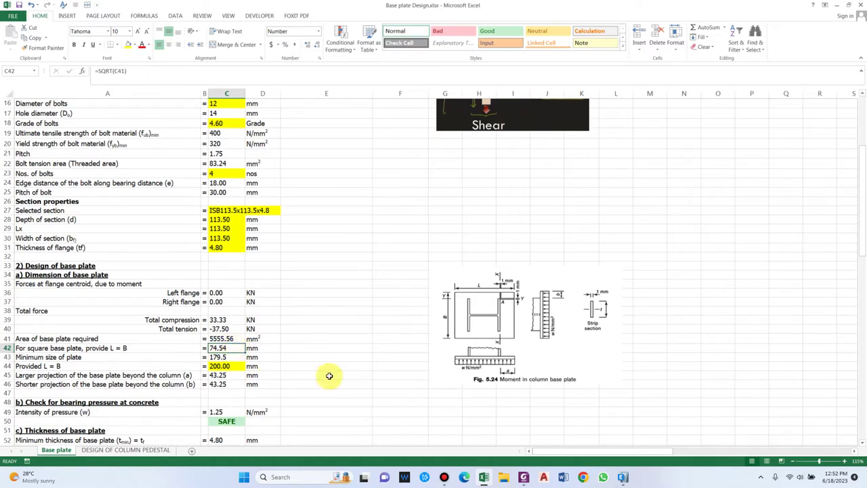
pyautogui.scroll(-1, 312, 369)
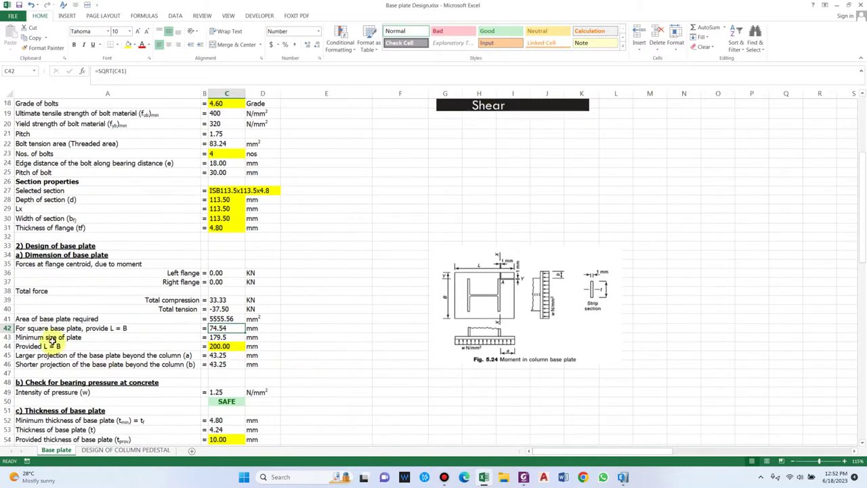
pyautogui.scroll(1, 252, 328)
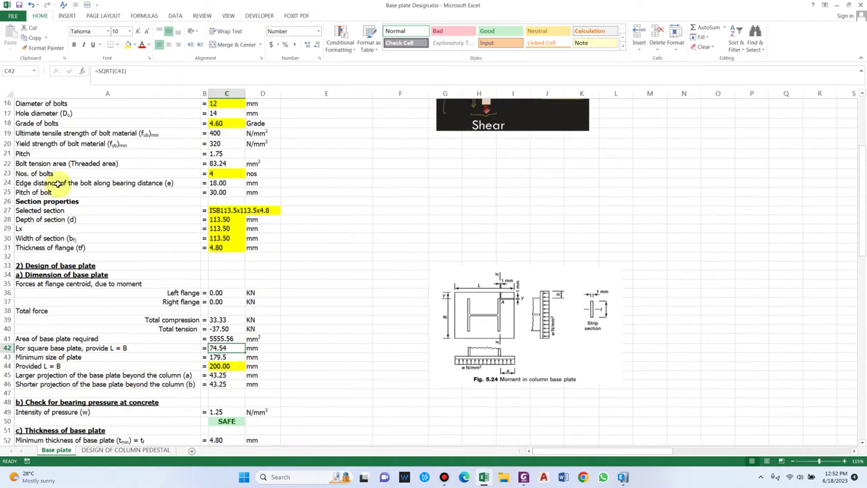
pyautogui.scroll(-1, 268, 285)
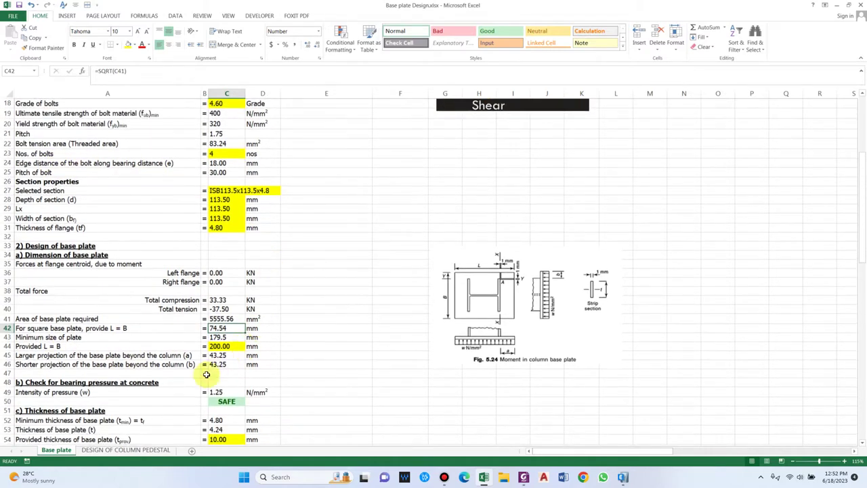
pyautogui.click(221, 337)
pyautogui.click(224, 346)
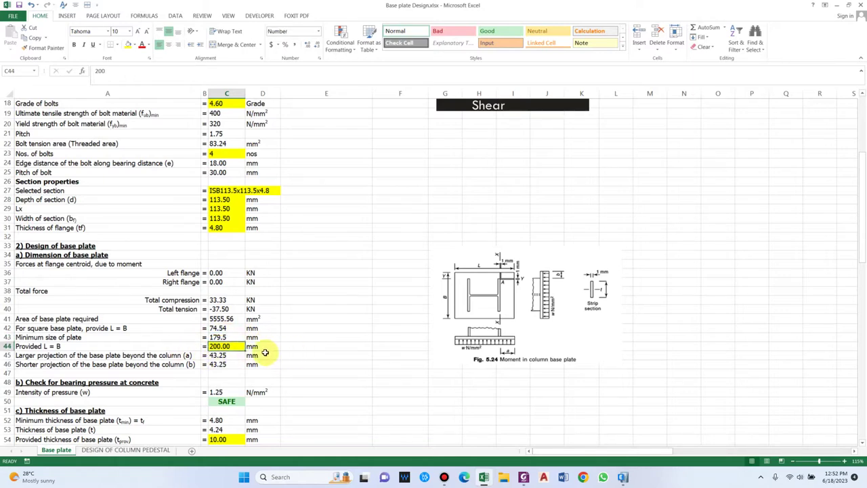
# Compare the larger and shorter base plate projections beyond the column with the figure and the provided plate size
pyautogui.scroll(-1, 243, 357)
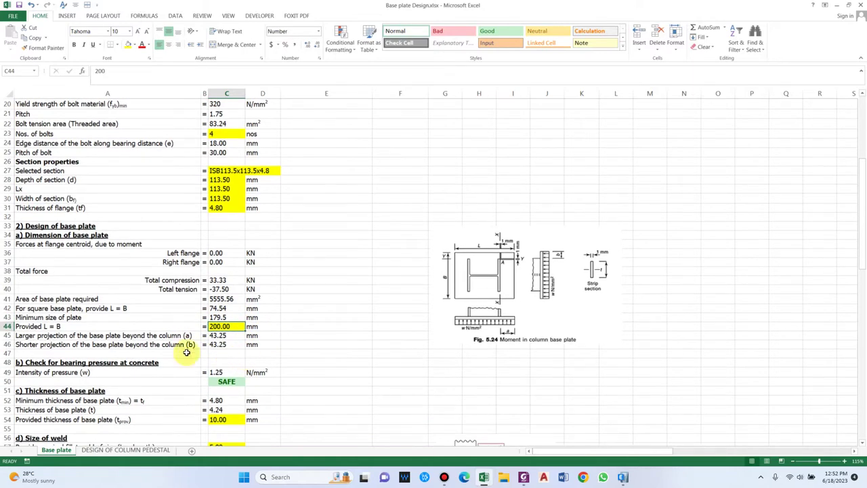
pyautogui.scroll(-1, 163, 346)
pyautogui.click(89, 317)
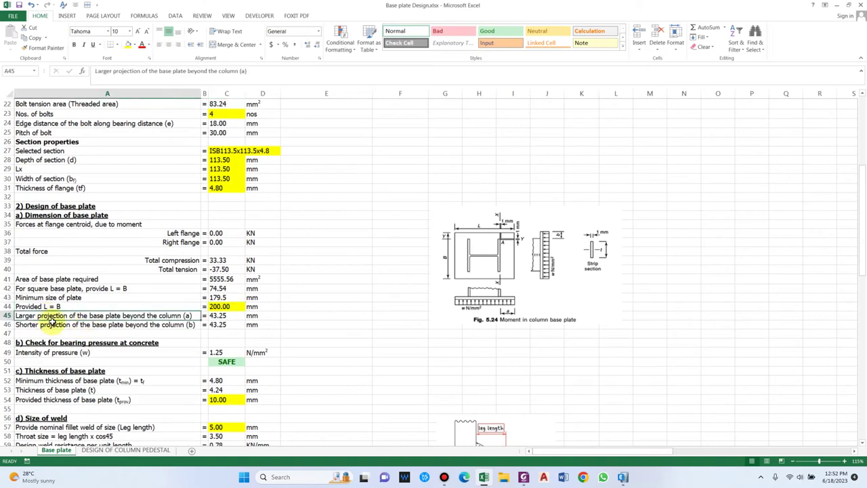
pyautogui.click(218, 325)
pyautogui.click(479, 333)
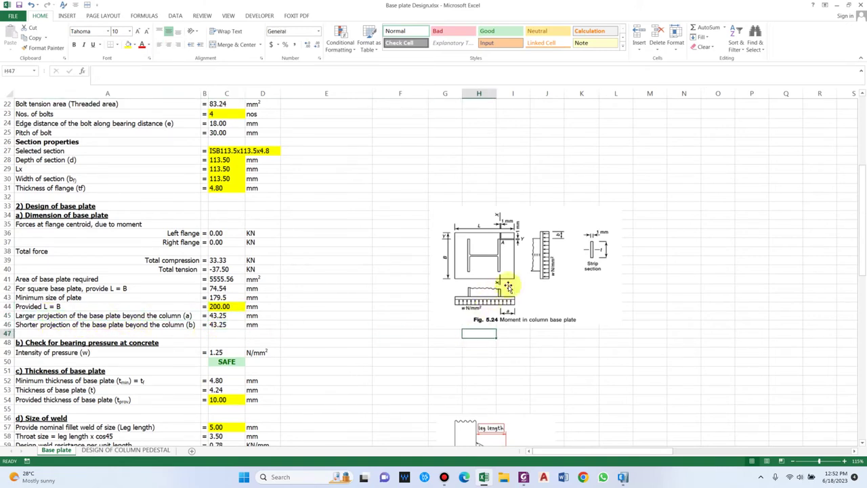
pyautogui.scroll(-1, 507, 280)
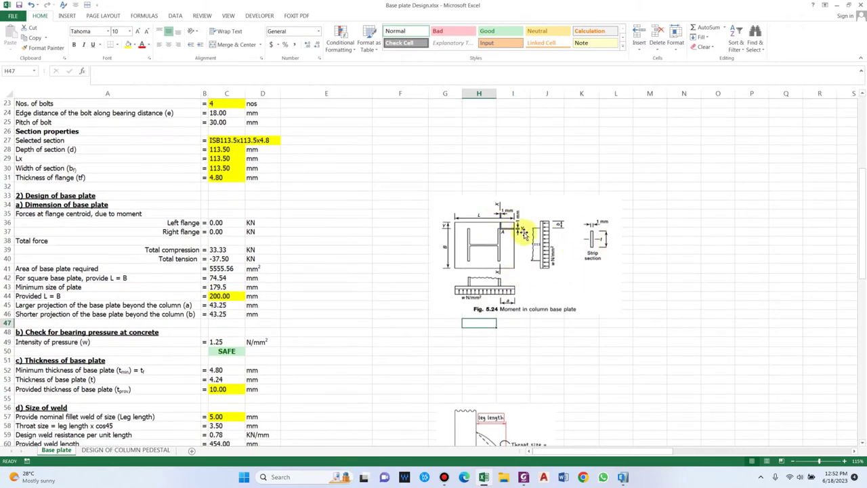
pyautogui.scroll(-1, 521, 271)
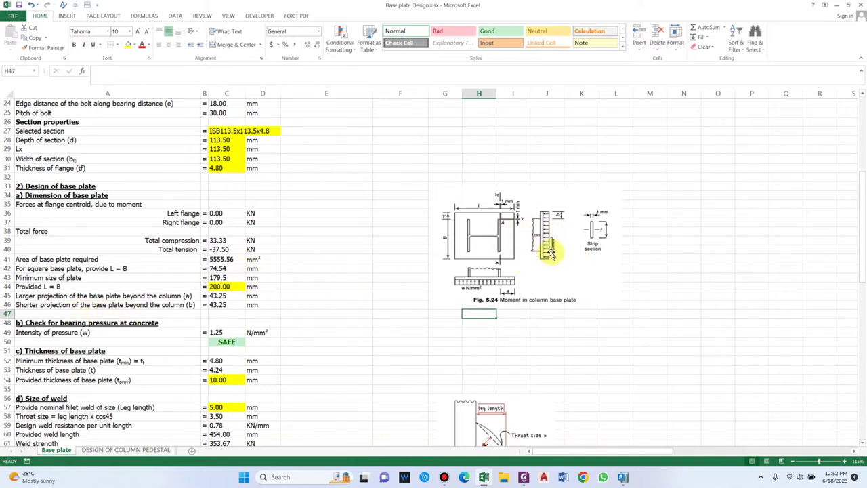
pyautogui.scroll(-1, 394, 312)
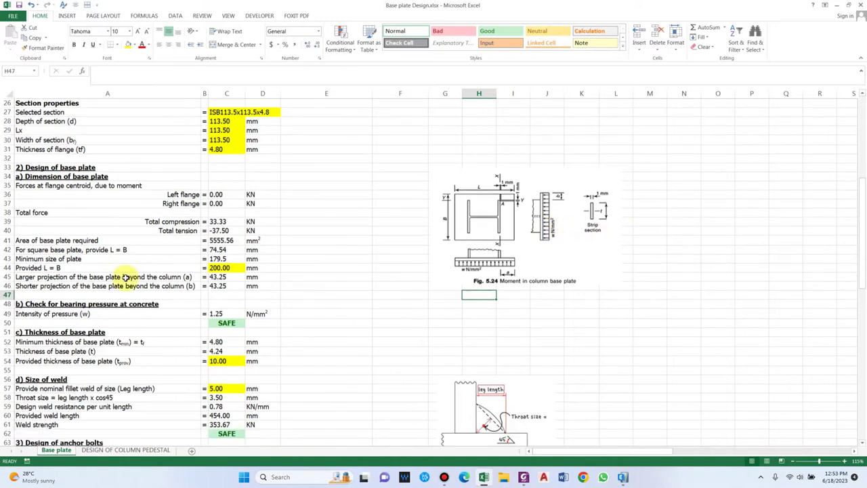
pyautogui.click(222, 269)
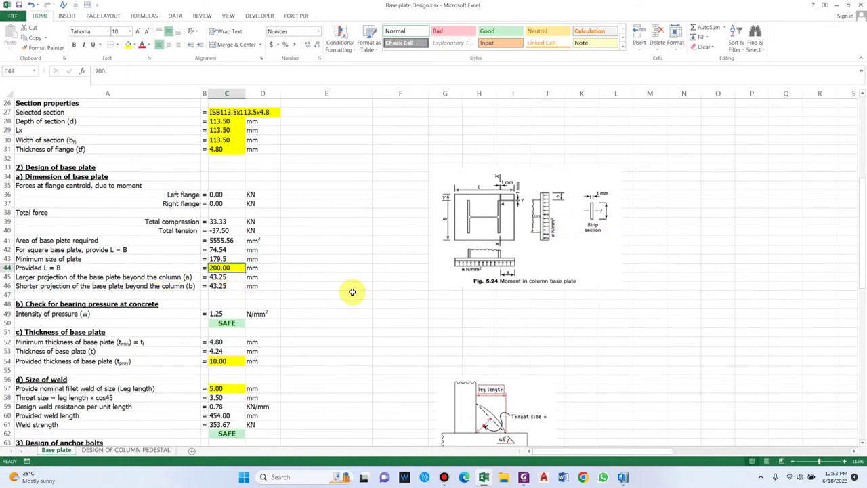
# Review the bearing pressure intensity formula in C49, tracing it to the total compression and the provided plate size
pyautogui.scroll(-1, 276, 295)
pyautogui.click(60, 295)
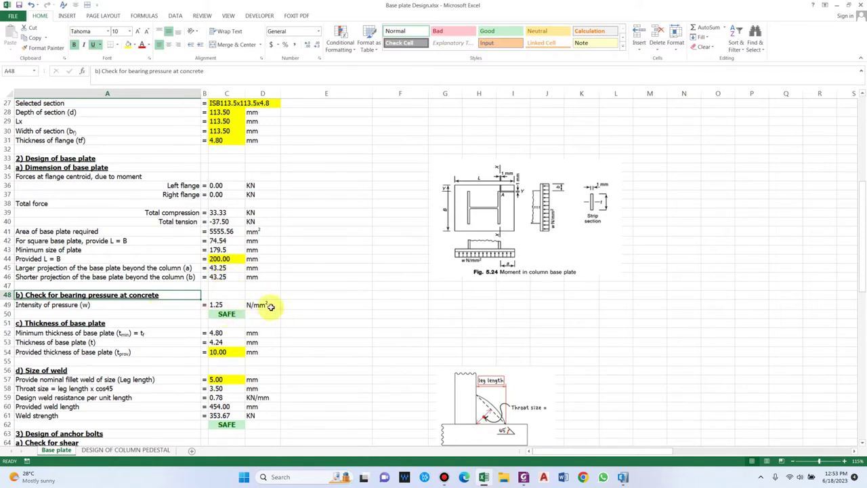
pyautogui.click(95, 305)
pyautogui.click(224, 305)
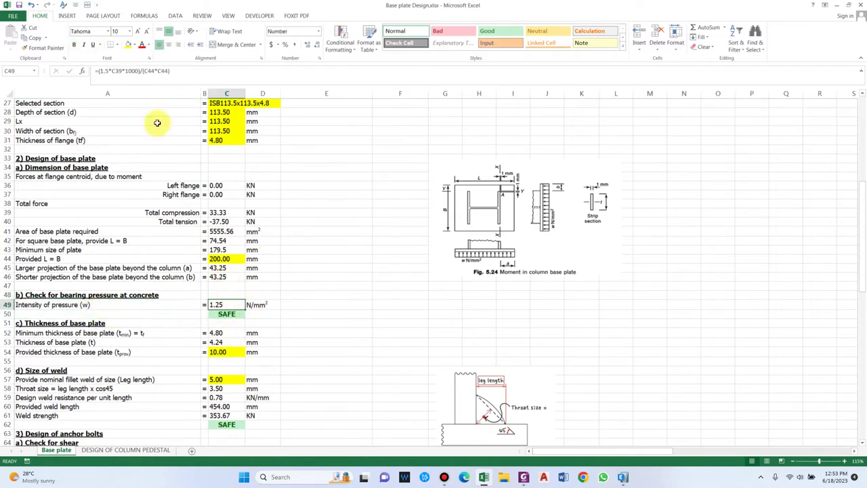
pyautogui.click(182, 71)
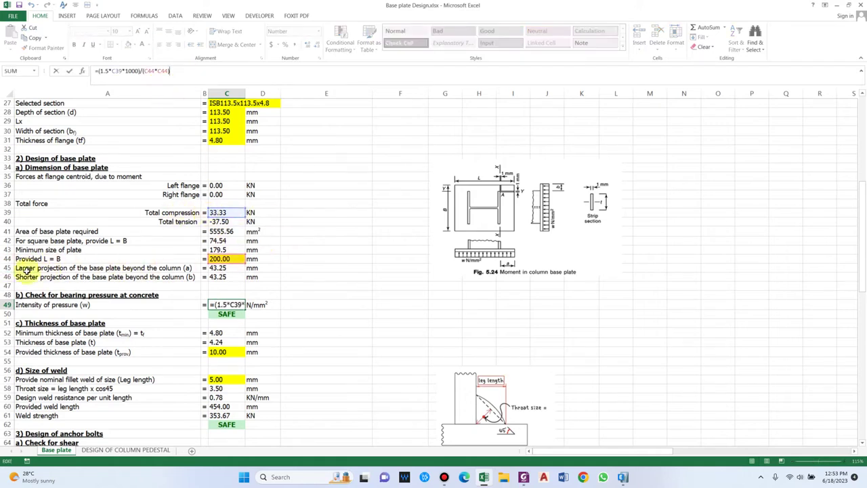
pyautogui.press('Escape')
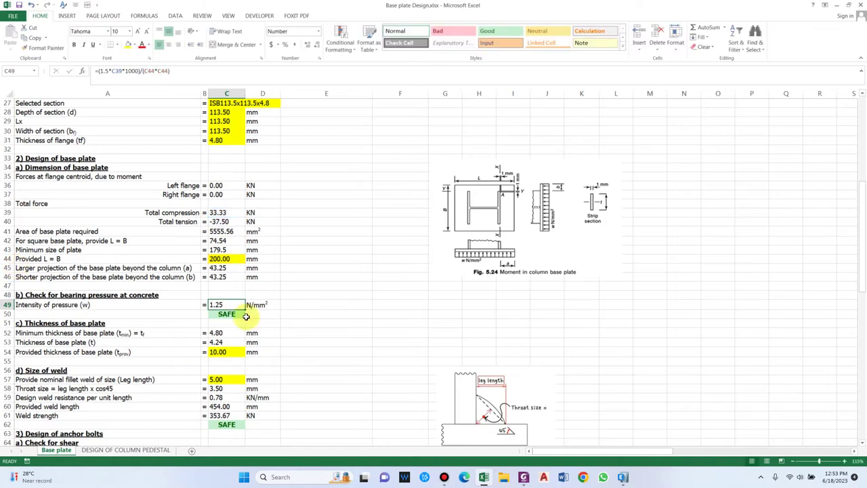
# Trace the bearing pressure safety check in C50 to the design compressive stress in C9, leaving the formula unchanged
pyautogui.click(226, 315)
pyautogui.click(186, 73)
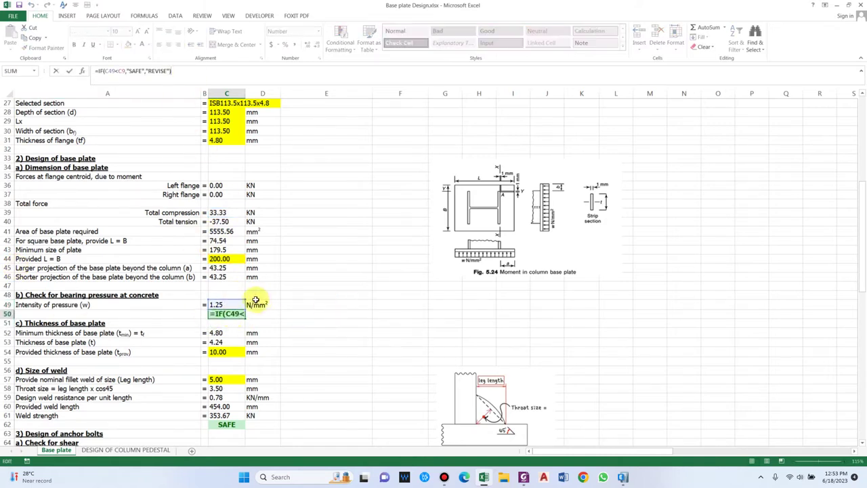
pyautogui.moveTo(861, 228); pyautogui.dragTo(863, 119)
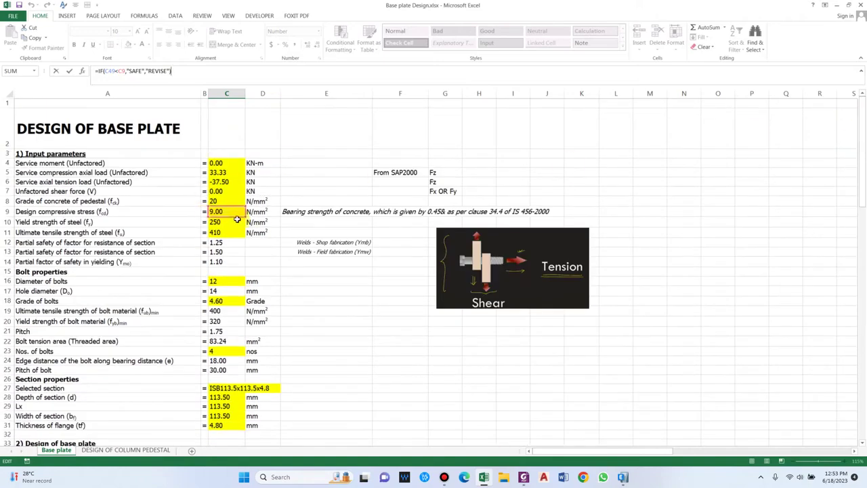
pyautogui.press('Escape')
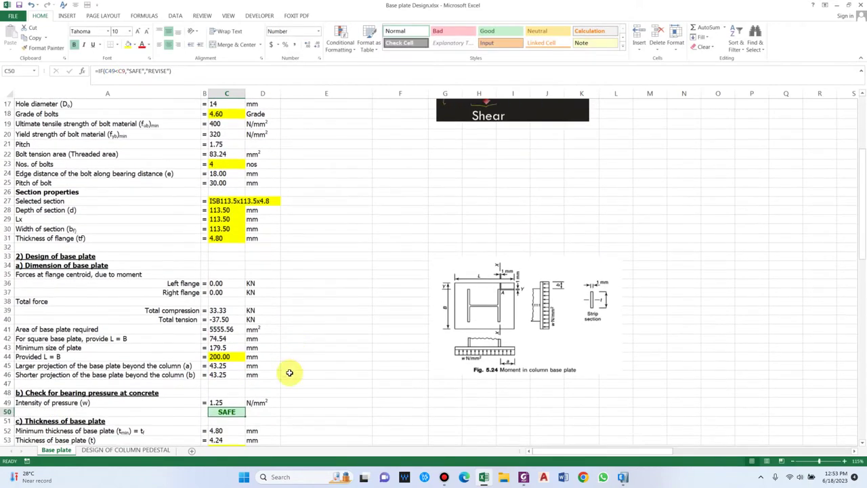
# Examine the base plate thickness section and its minimum thickness row, which is tied to the flange thickness
pyautogui.scroll(-1, 88, 367)
pyautogui.click(74, 332)
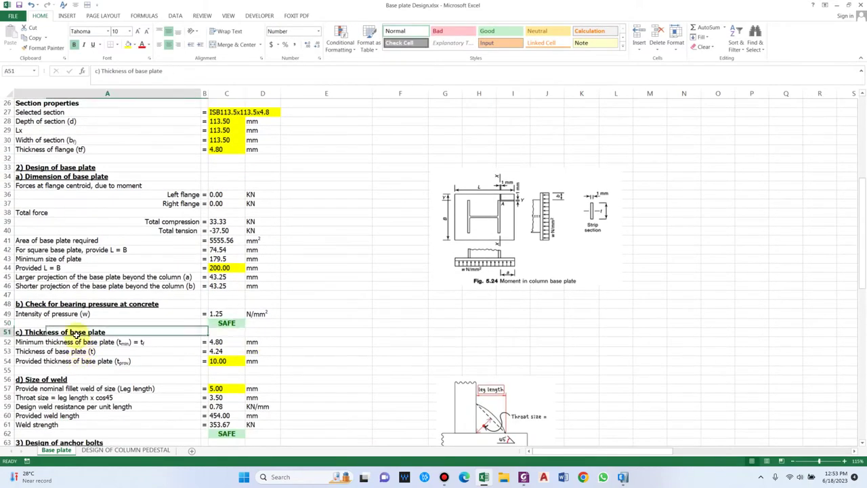
pyautogui.press('Down')
pyautogui.press('Down')
pyautogui.click(57, 338)
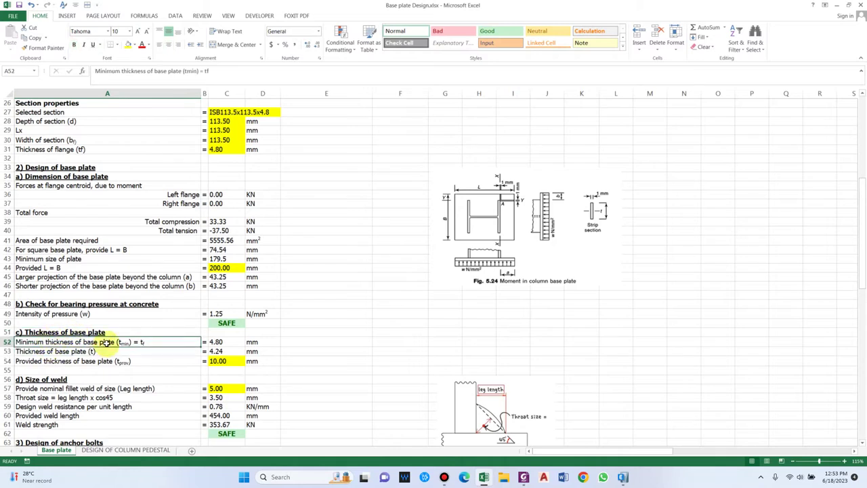
pyautogui.click(228, 341)
pyautogui.scroll(-1, 311, 341)
pyautogui.click(140, 334)
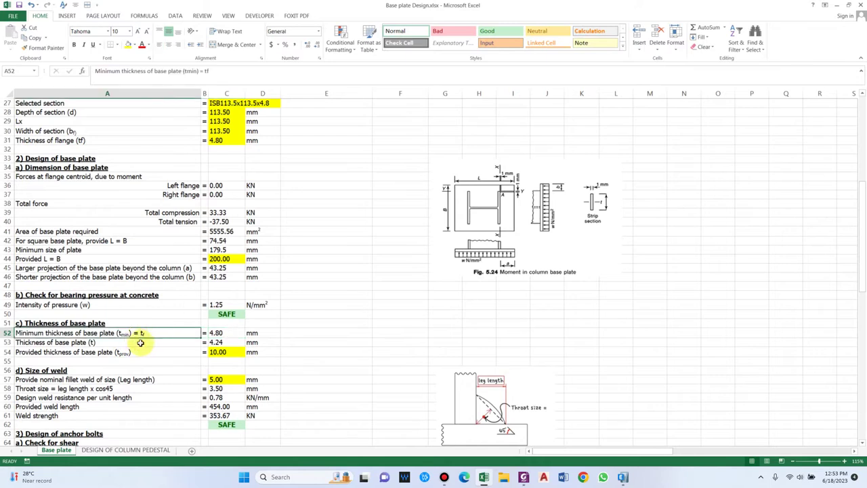
# Inspect the base plate thickness formula in C53 and its referenced cells, and compare it with the provided thickness
pyautogui.click(140, 342)
pyautogui.click(231, 342)
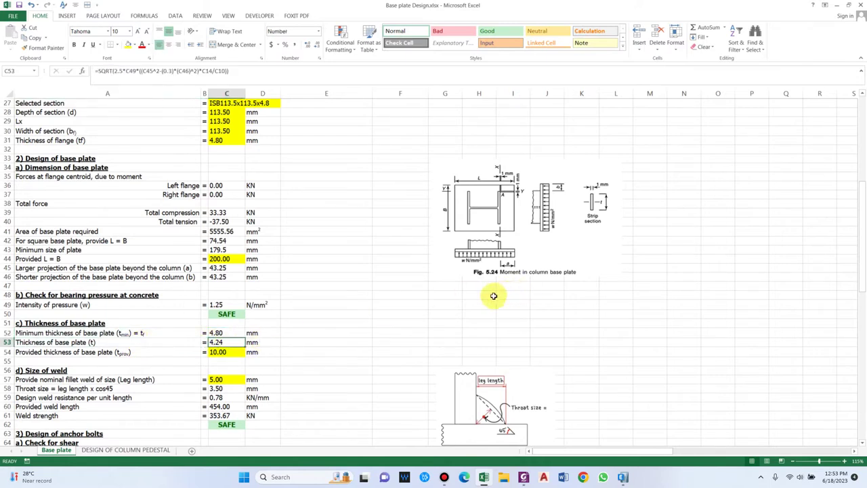
pyautogui.click(210, 71)
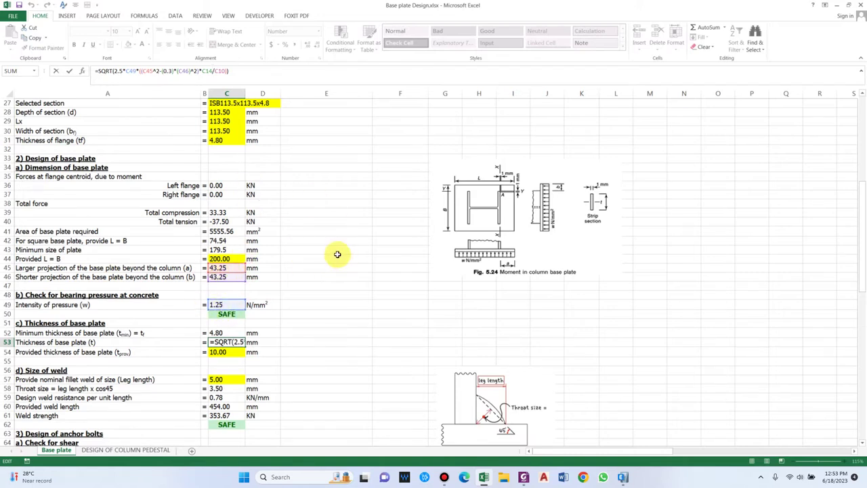
pyautogui.press('Escape')
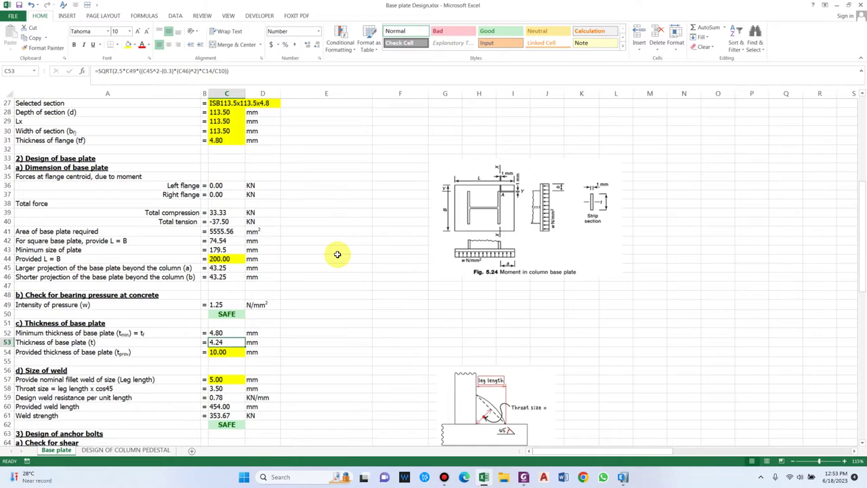
pyautogui.click(220, 352)
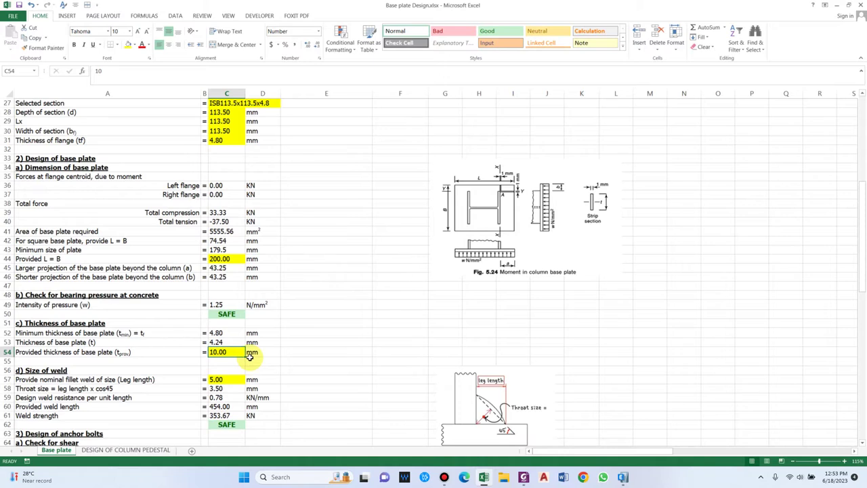
pyautogui.scroll(-1, 264, 357)
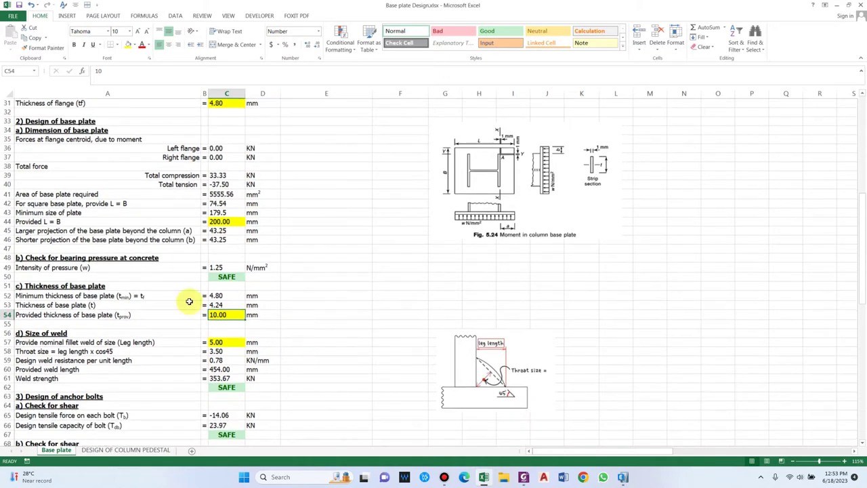
pyautogui.click(43, 314)
# Review the weld size section's nominal fillet weld leg length and throat size rows against the weld figure
pyautogui.scroll(-1, 379, 345)
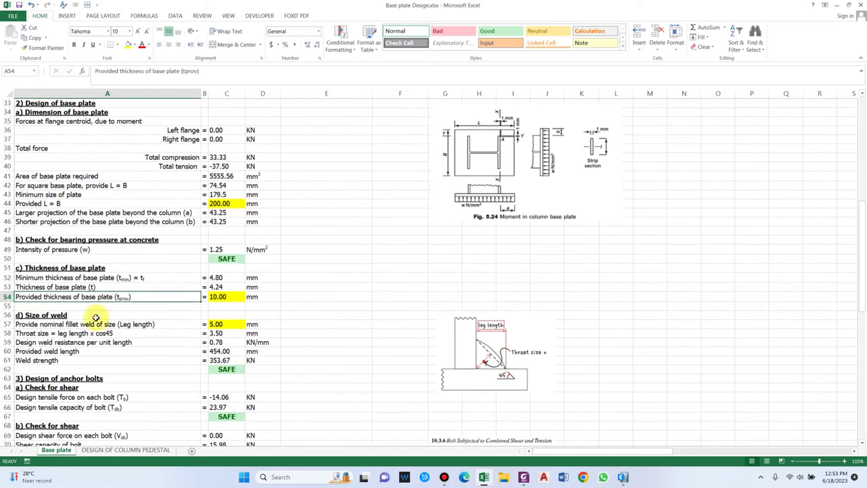
pyautogui.click(94, 315)
pyautogui.click(373, 326)
pyautogui.scroll(-1, 372, 329)
pyautogui.click(165, 306)
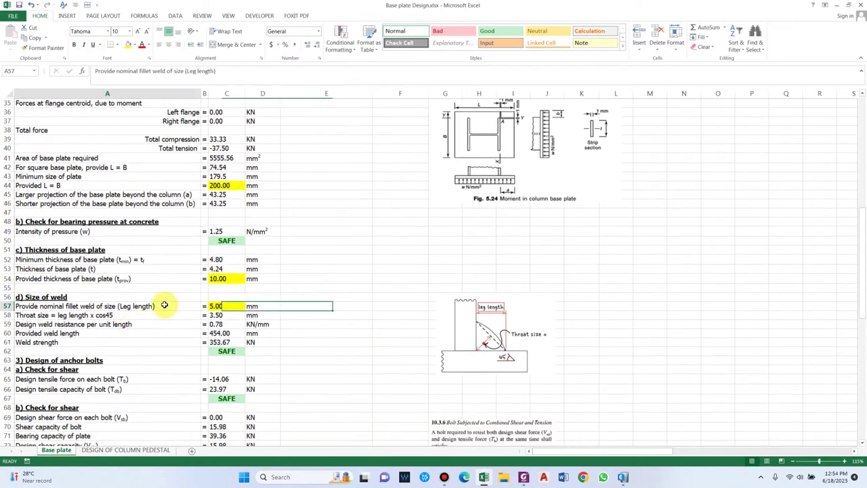
pyautogui.click(220, 305)
pyautogui.click(88, 315)
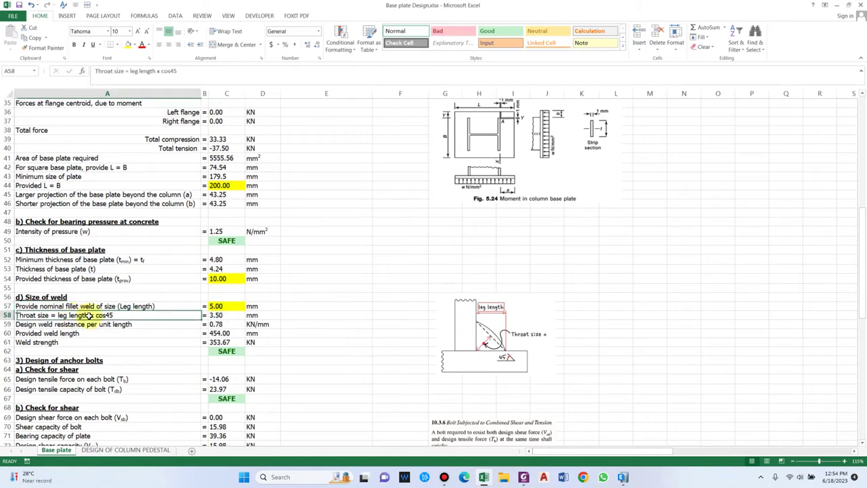
pyautogui.scroll(-2, 502, 335)
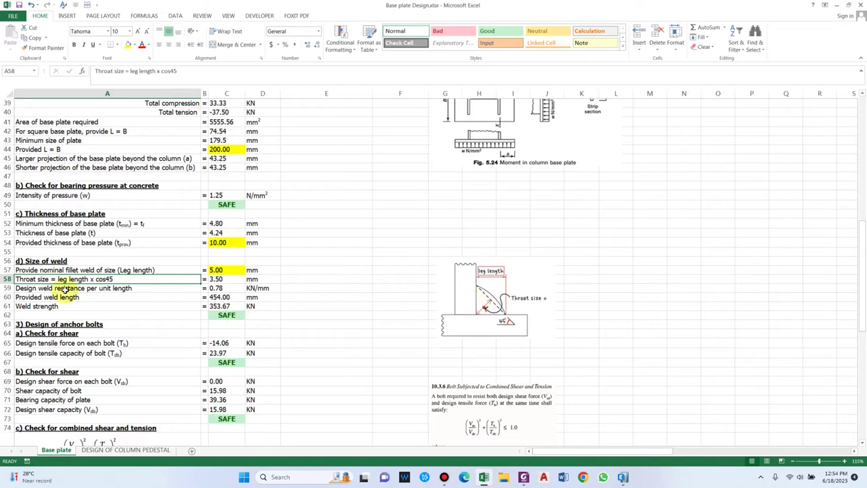
# Trace the design weld resistance formula in C59 to the steel's ultimate tensile strength and the weld leg length
pyautogui.click(224, 288)
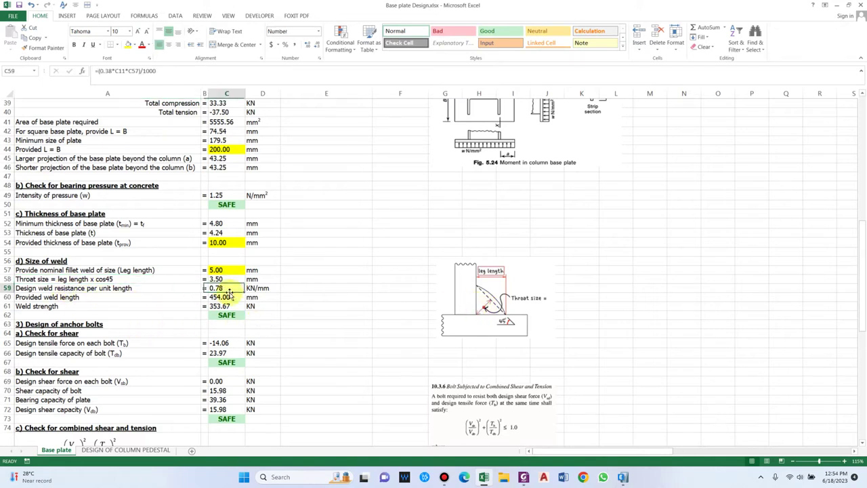
pyautogui.click(140, 71)
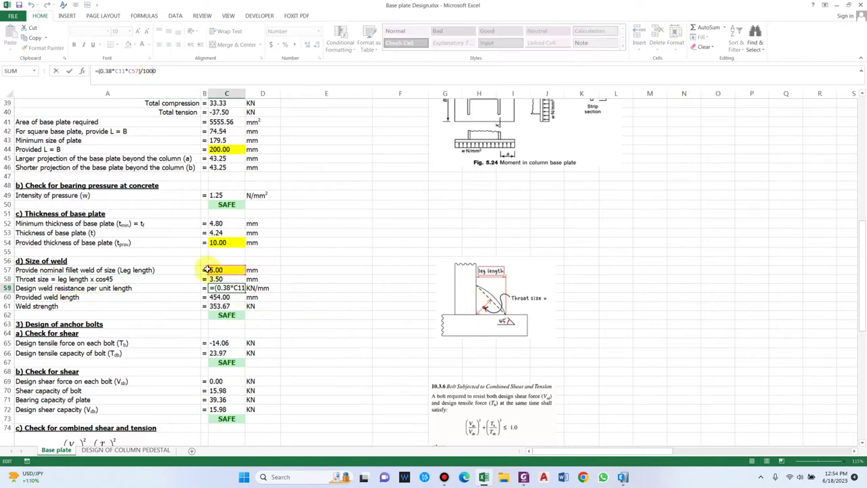
pyautogui.moveTo(858, 248); pyautogui.dragTo(859, 122)
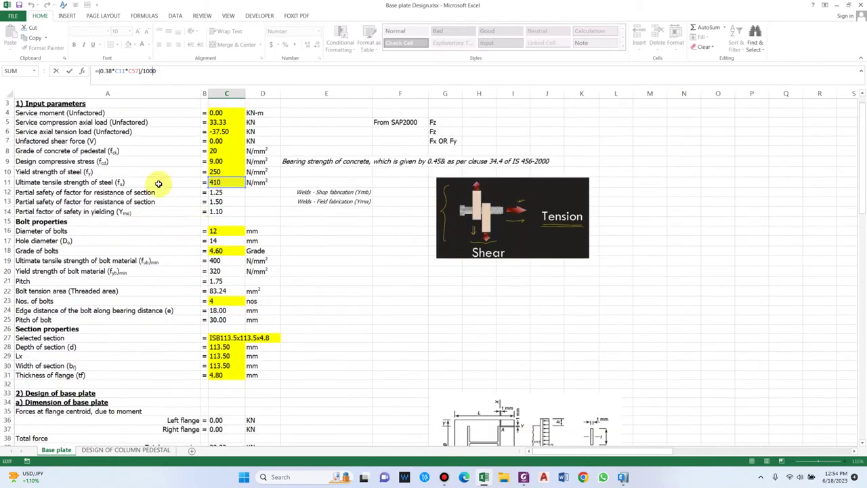
pyautogui.scroll(-8, 178, 201)
pyautogui.press('Escape')
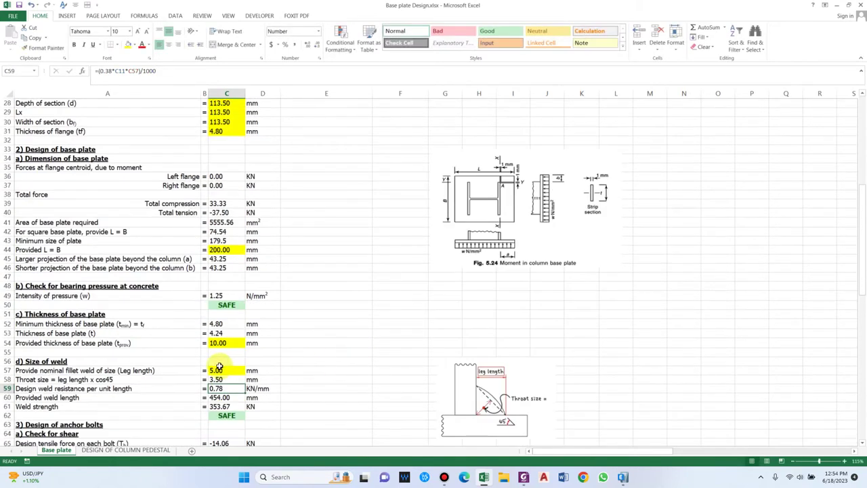
# Trace the provided weld length formula in C60 to the section depth and width, and compare it with the column figure
pyautogui.scroll(-1, 338, 393)
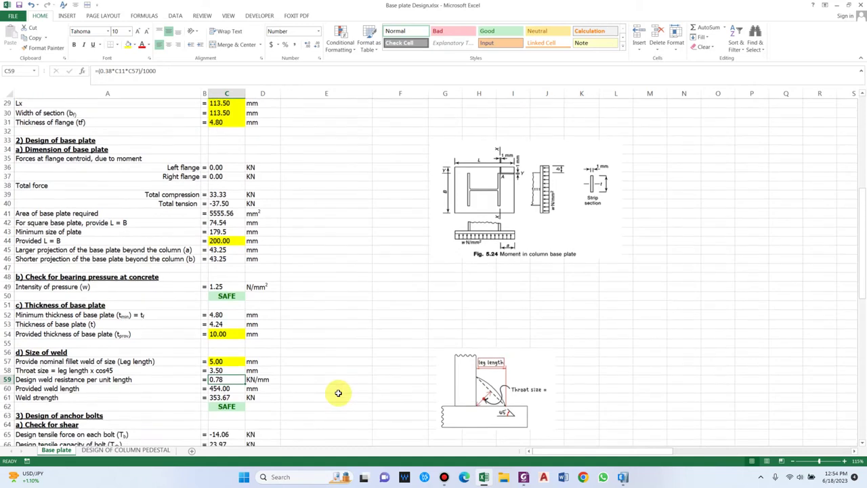
pyautogui.scroll(-2, 338, 393)
pyautogui.scroll(-1, 305, 371)
pyautogui.click(154, 360)
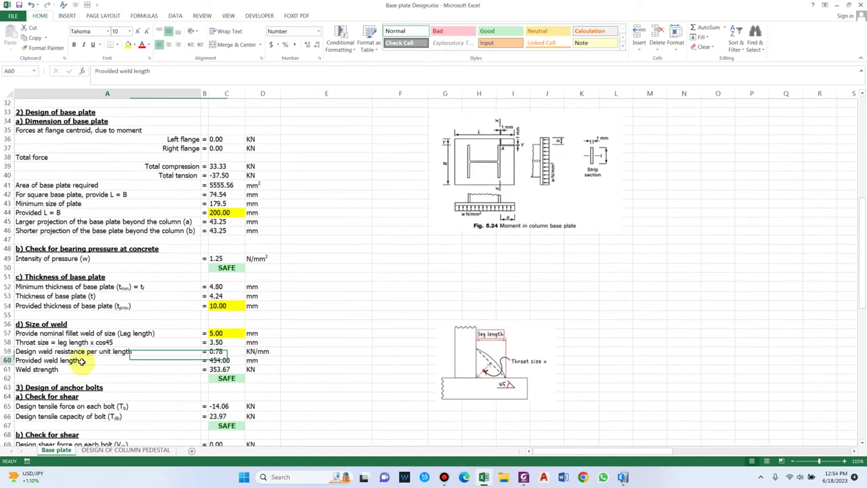
pyautogui.doubleClick(218, 360)
pyautogui.scroll(6, 218, 360)
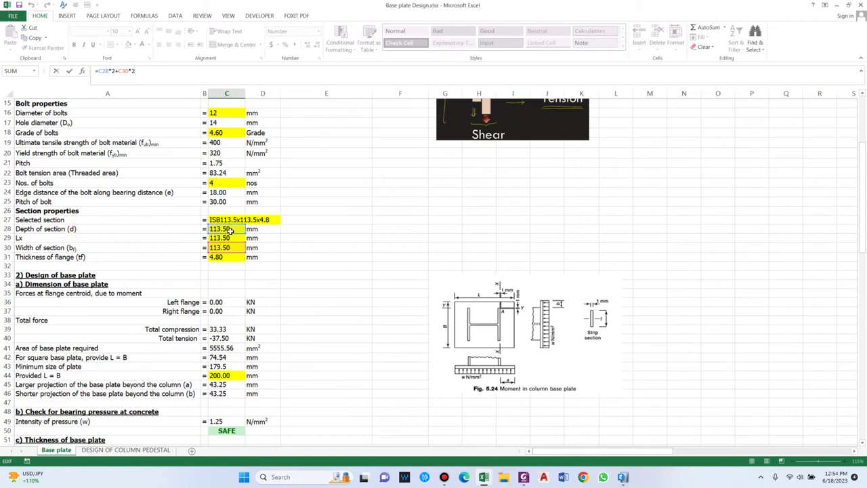
pyautogui.press('Escape')
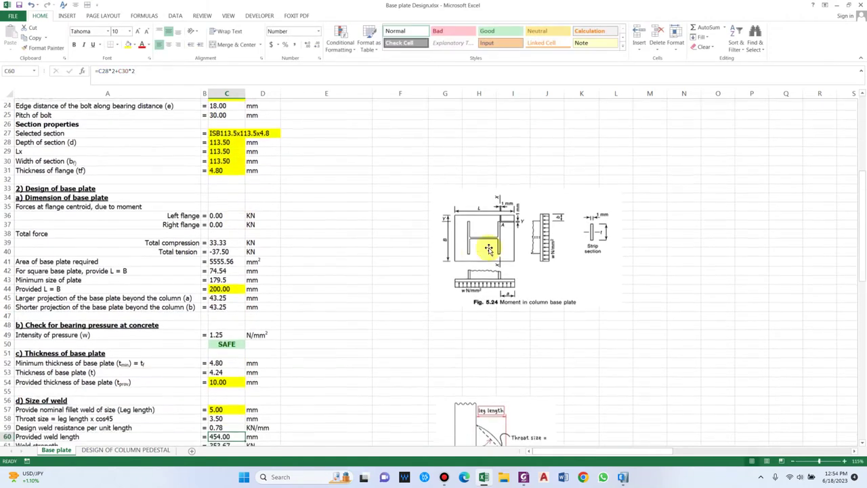
pyautogui.scroll(-1, 487, 245)
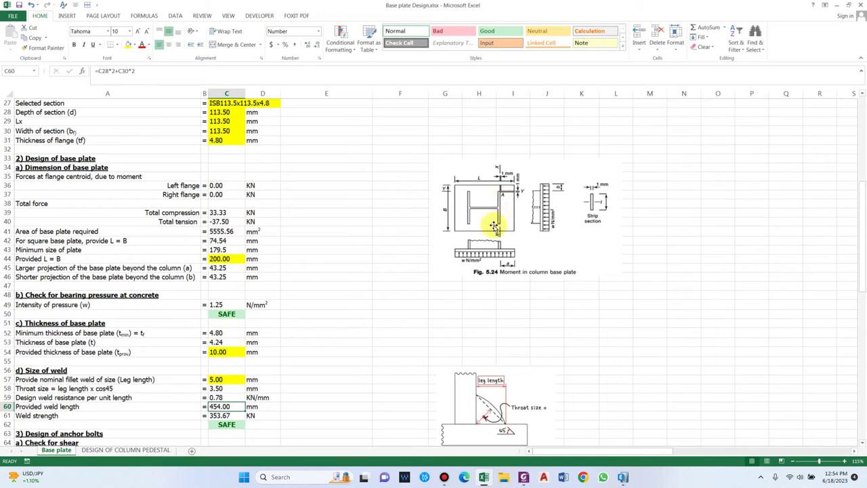
# Review the weld strength formula in C61 and the safety check in C62 that compares it with the total tension
pyautogui.scroll(-2, 245, 284)
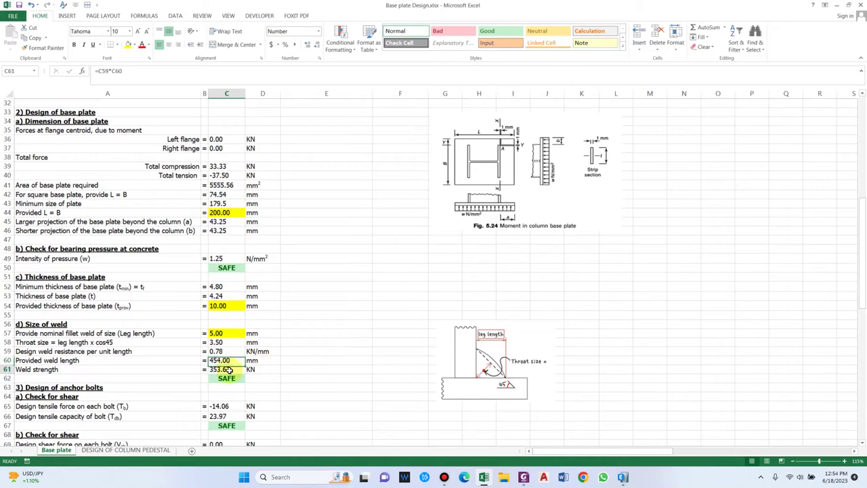
pyautogui.scroll(-1, 231, 366)
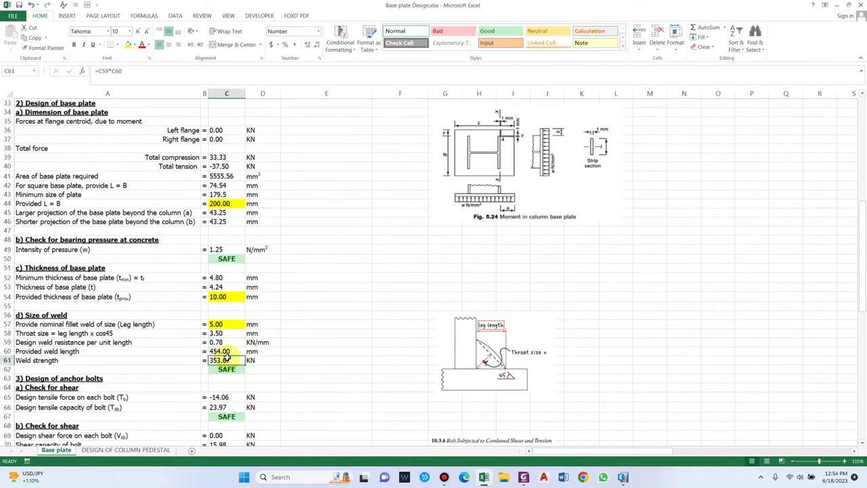
pyautogui.scroll(-2, 226, 357)
pyautogui.click(228, 352)
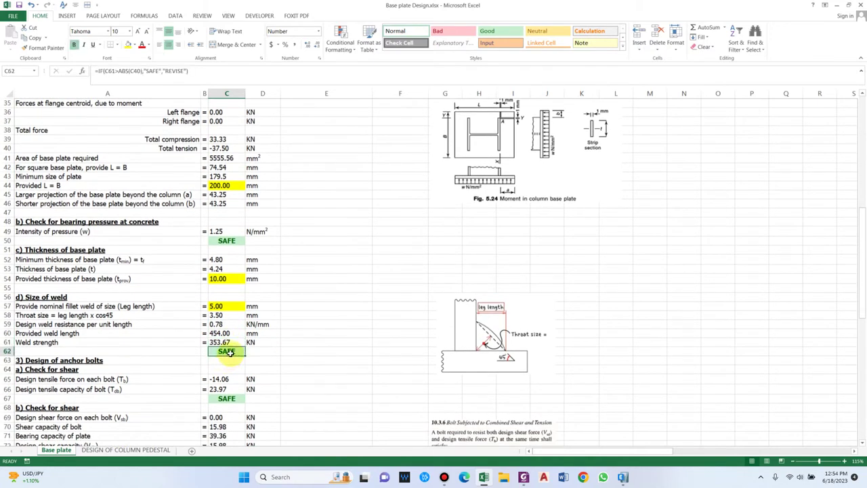
pyautogui.click(208, 71)
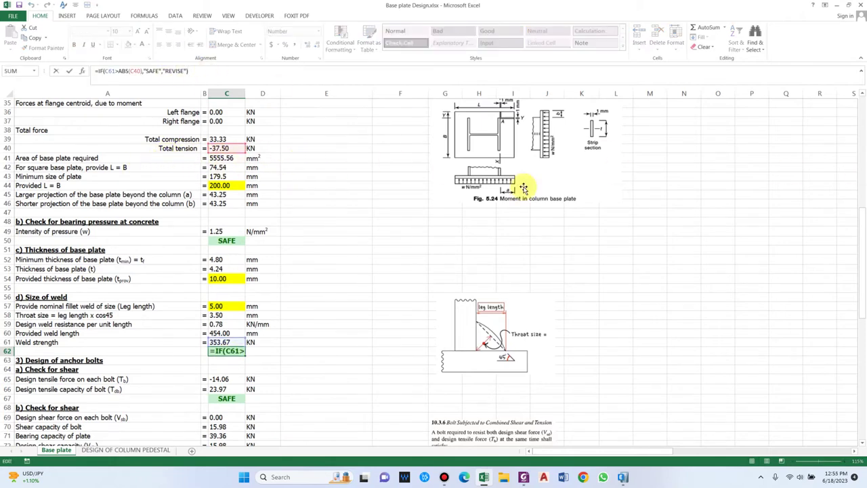
pyautogui.press('Escape')
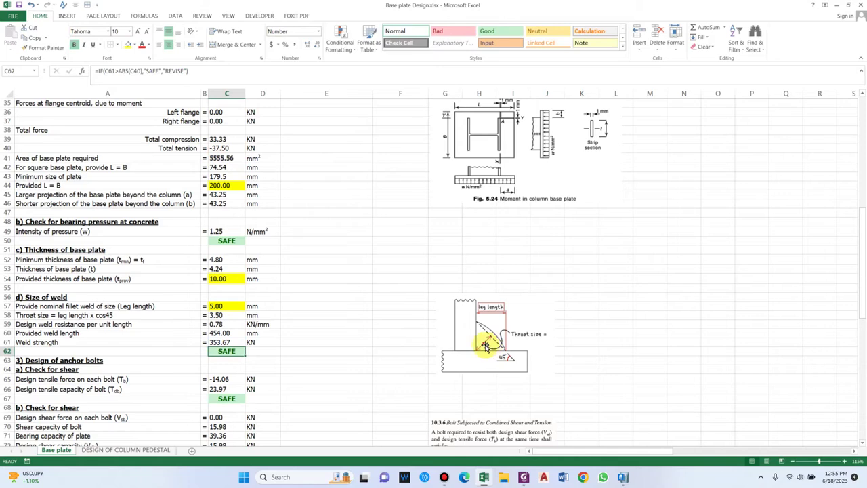
# Correct the first check heading of the anchor bolt design in A64 to "a) Check for tension"
pyautogui.click(82, 378)
pyautogui.scroll(-3, 136, 305)
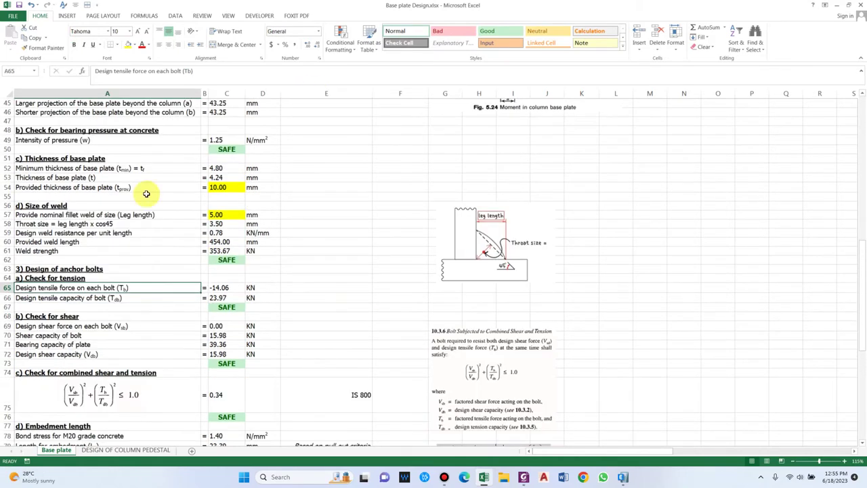
pyautogui.click(88, 269)
pyautogui.click(62, 279)
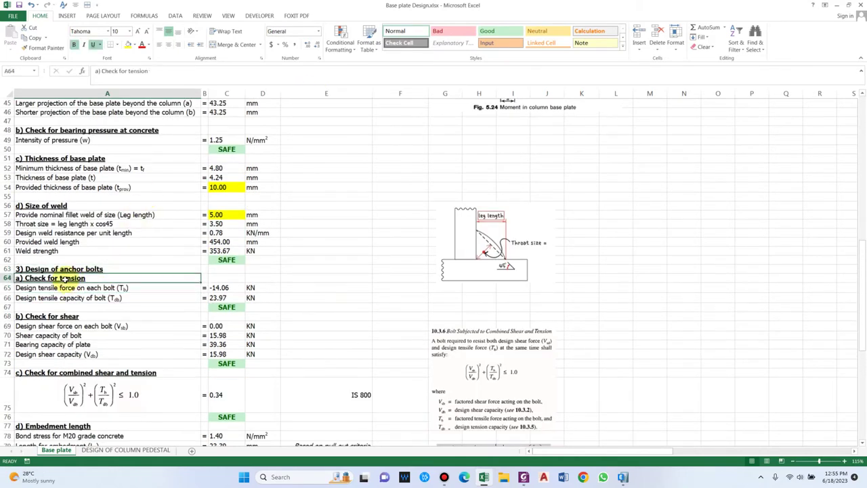
# Trace the design tensile force formula in C65 back to the total tension in C40 and its divisor in C23
pyautogui.click(21, 287)
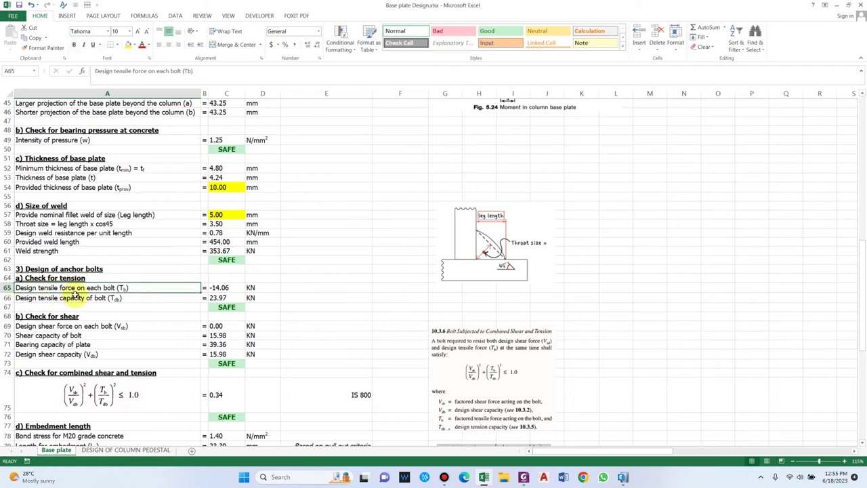
pyautogui.click(232, 288)
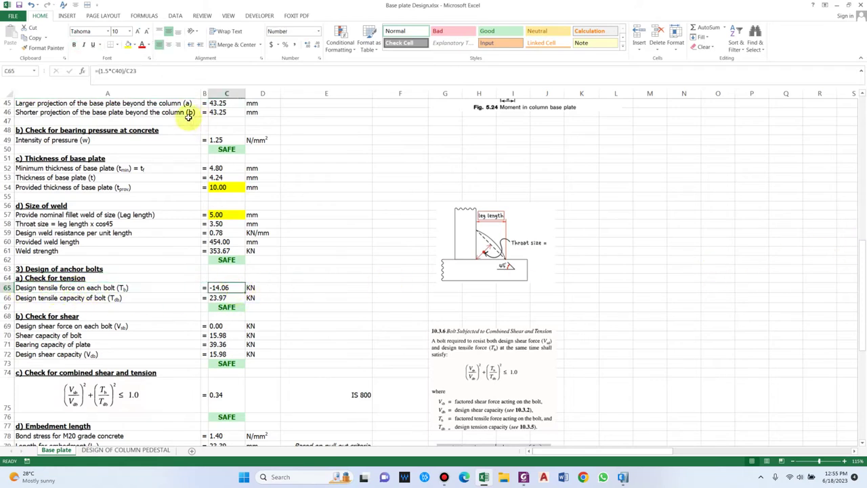
pyautogui.click(149, 72)
pyautogui.moveTo(863, 287); pyautogui.dragTo(863, 200)
pyautogui.press('Escape')
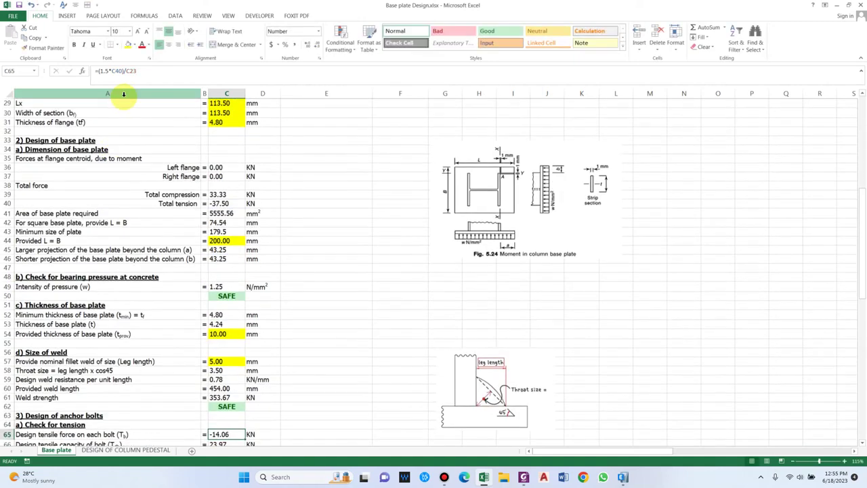
pyautogui.scroll(-2, 204, 271)
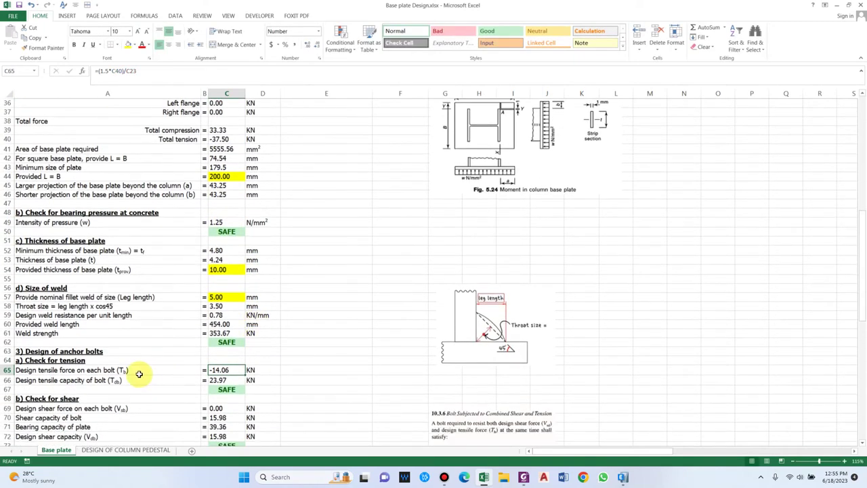
pyautogui.scroll(-1, 302, 371)
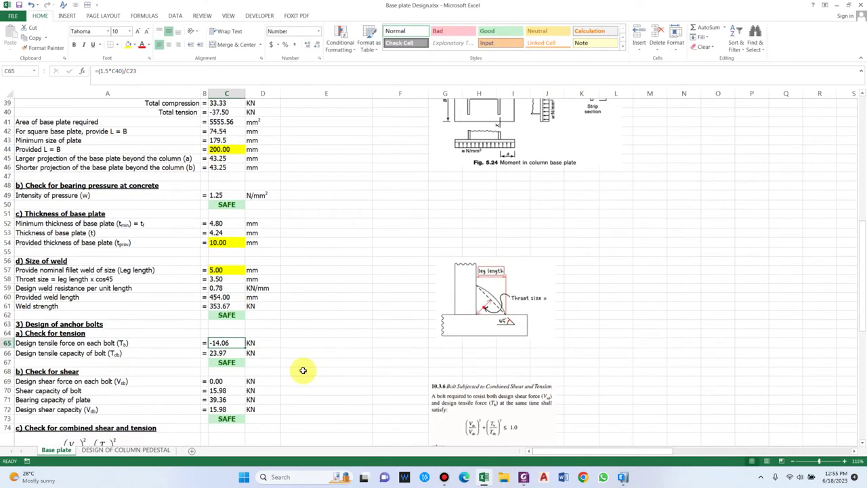
# Compare the design tensile force in row 65 with the bolt's tensile capacity in row 66, and review the check formula in C67
pyautogui.scroll(-1, 303, 370)
pyautogui.click(131, 343)
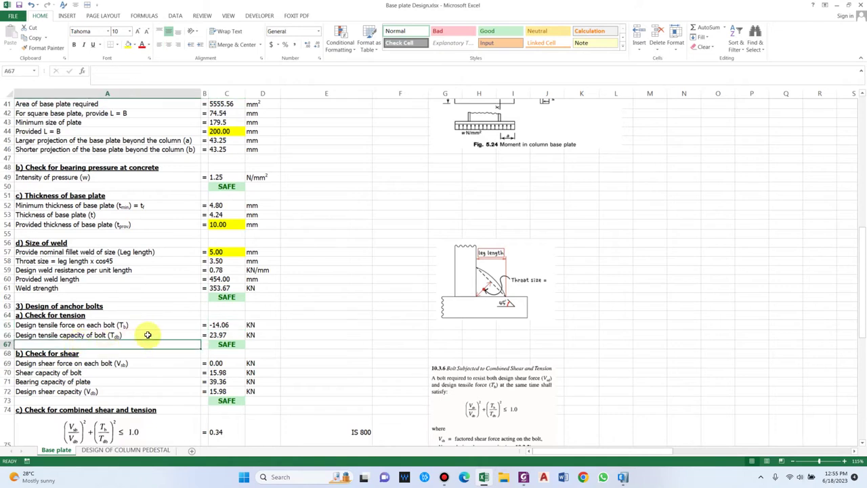
pyautogui.click(224, 325)
pyautogui.scroll(1, 124, 340)
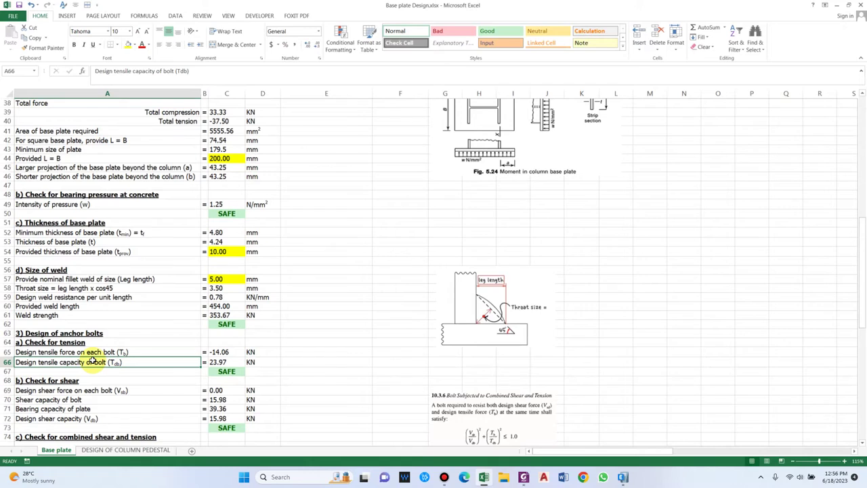
pyautogui.scroll(-3, 93, 362)
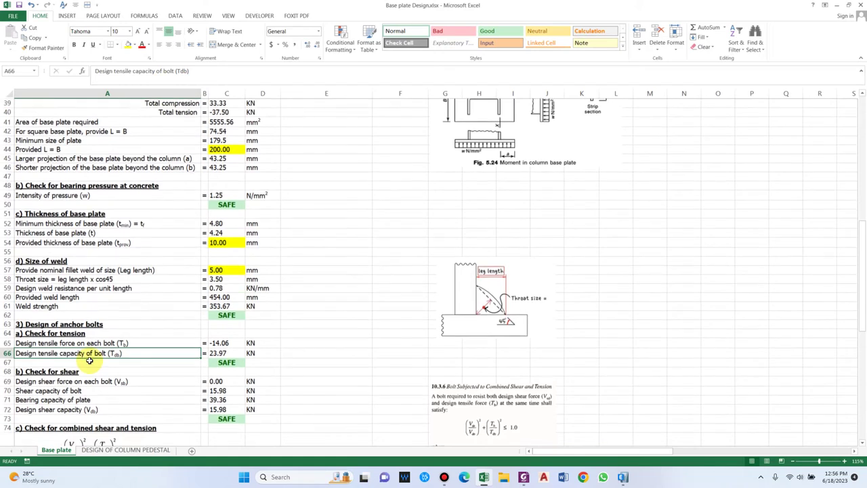
pyautogui.click(223, 344)
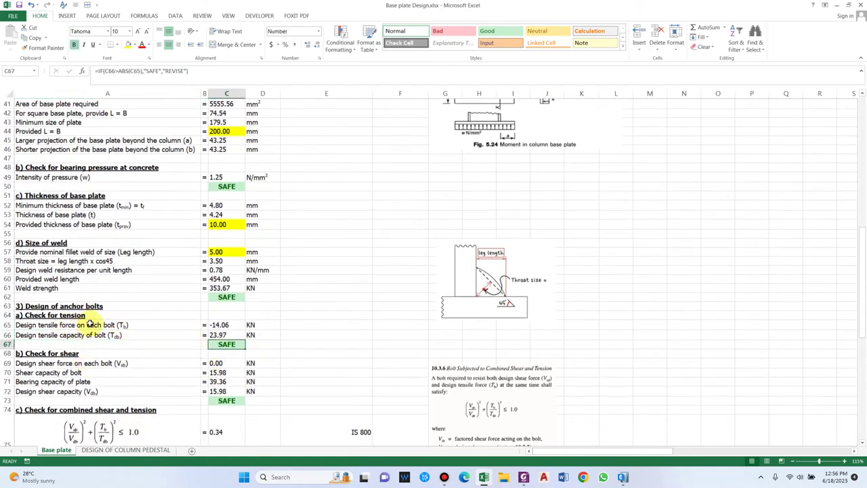
# Review the shear check rows 69 to 72, covering design shear force, bolt shear capacity, plate bearing capacity and design shear capacity
pyautogui.scroll(-4, 237, 345)
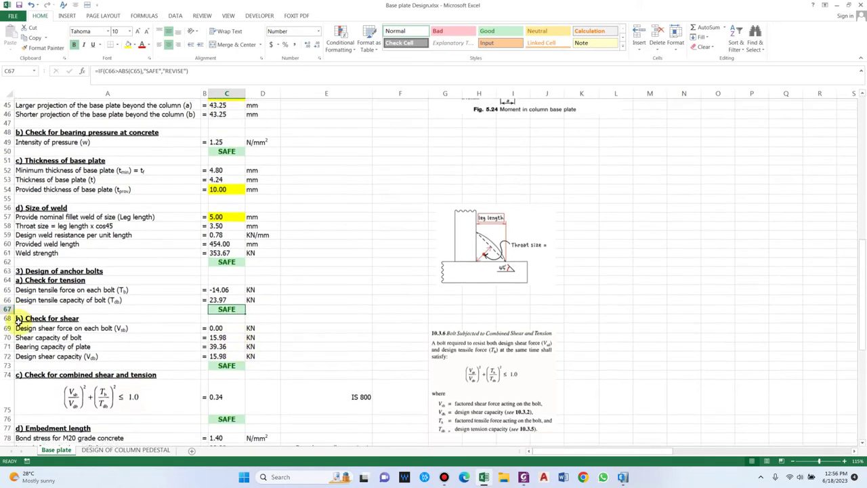
pyautogui.scroll(-1, 18, 321)
pyautogui.click(80, 308)
pyautogui.click(145, 319)
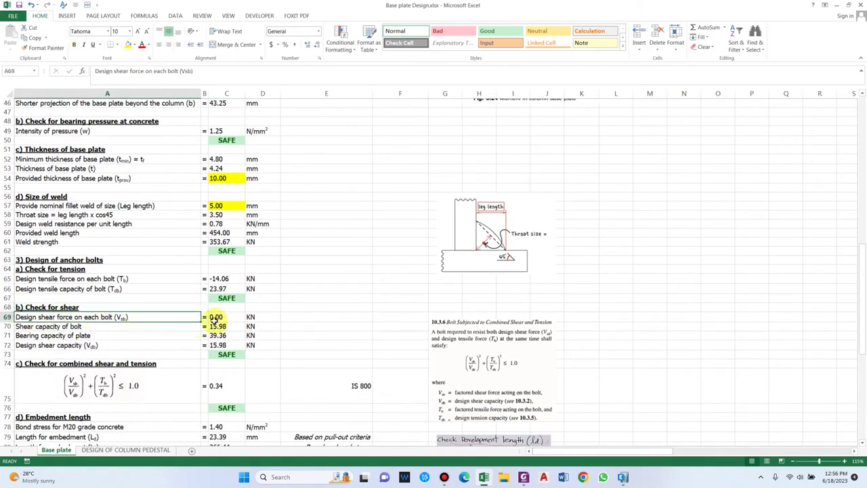
pyautogui.click(236, 320)
pyautogui.click(67, 326)
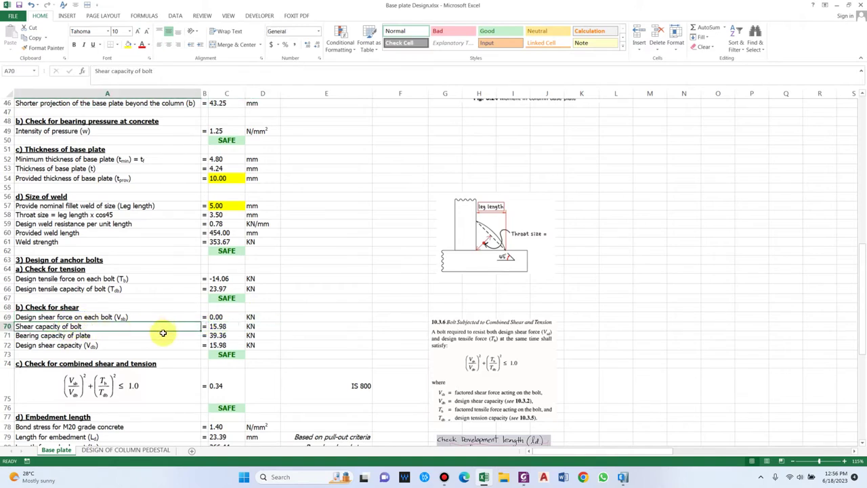
pyautogui.click(67, 335)
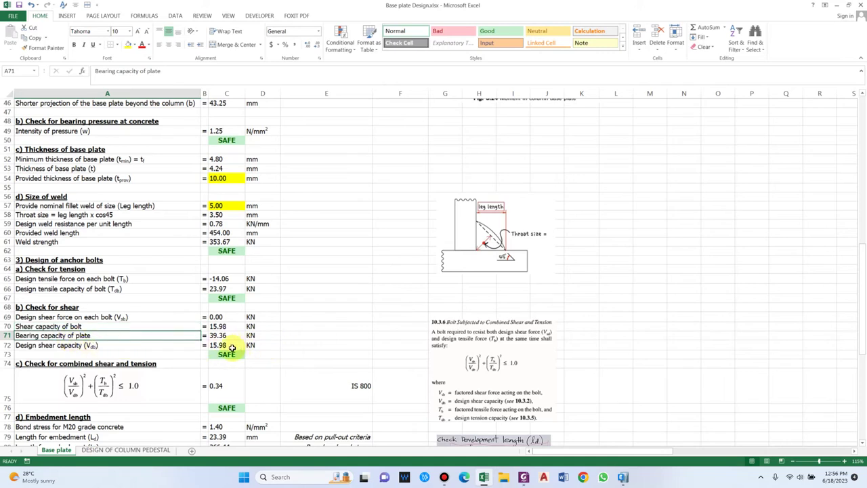
pyautogui.click(78, 344)
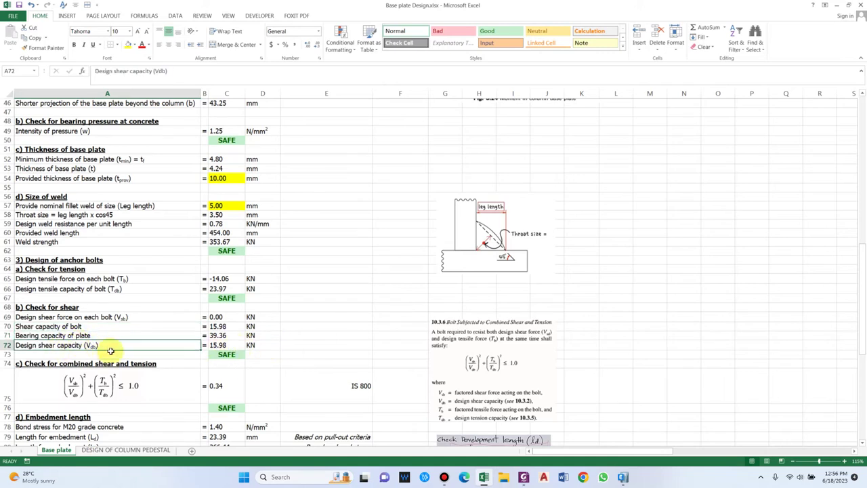
# Trace the shear safety check formula in C73 to the design shear capacity in C72 and the shear force in C69
pyautogui.click(218, 354)
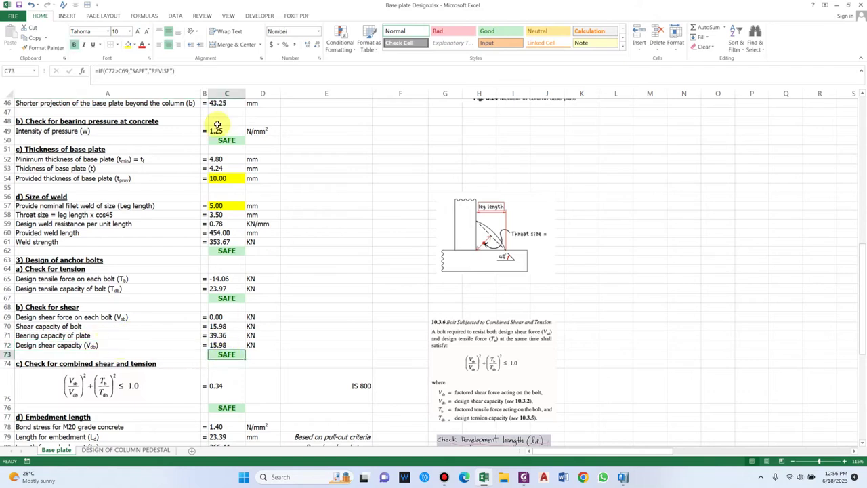
pyautogui.click(177, 70)
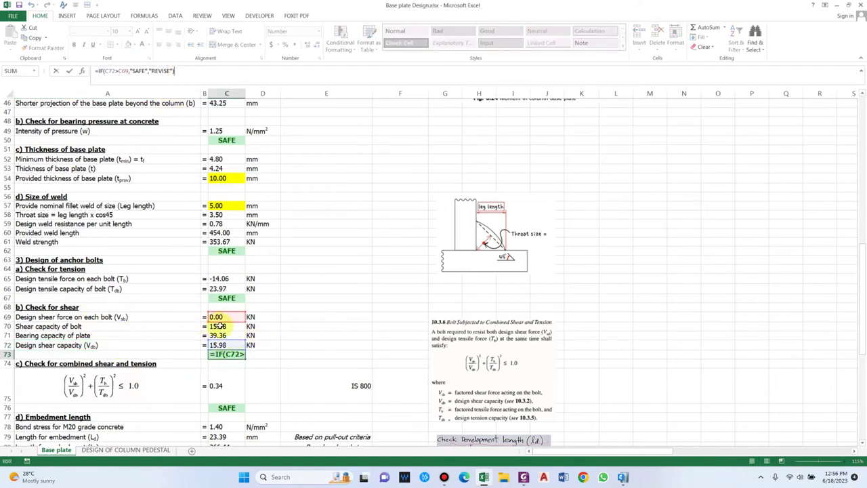
pyautogui.press('Escape')
# Compare the combined shear and tension check in row 75 with the IS 800 clause 10.3.6 excerpt beside it
pyautogui.scroll(-2, 203, 305)
pyautogui.click(95, 297)
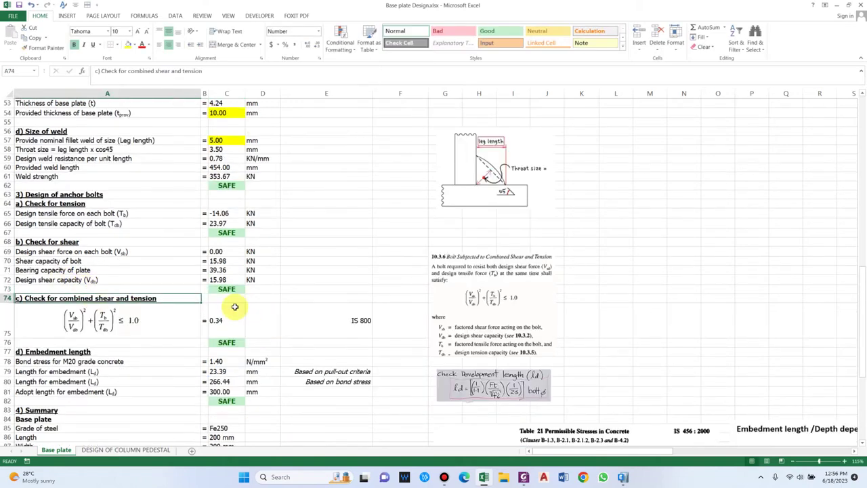
pyautogui.scroll(-1, 216, 306)
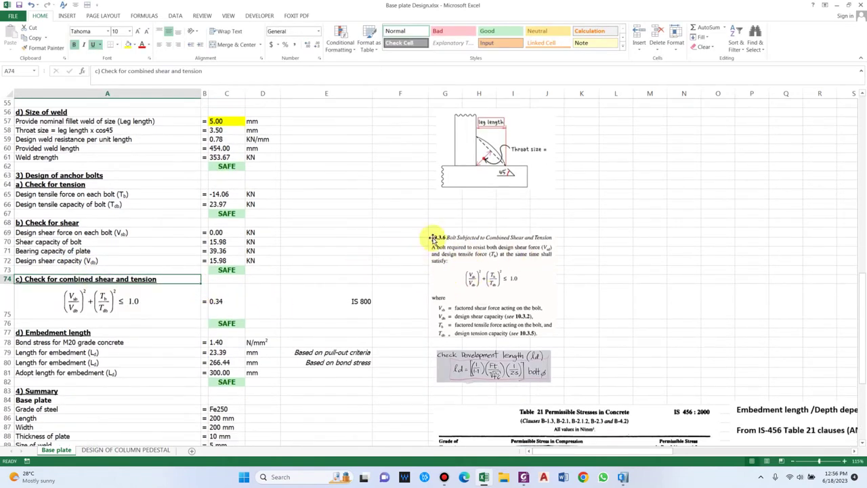
pyautogui.click(358, 301)
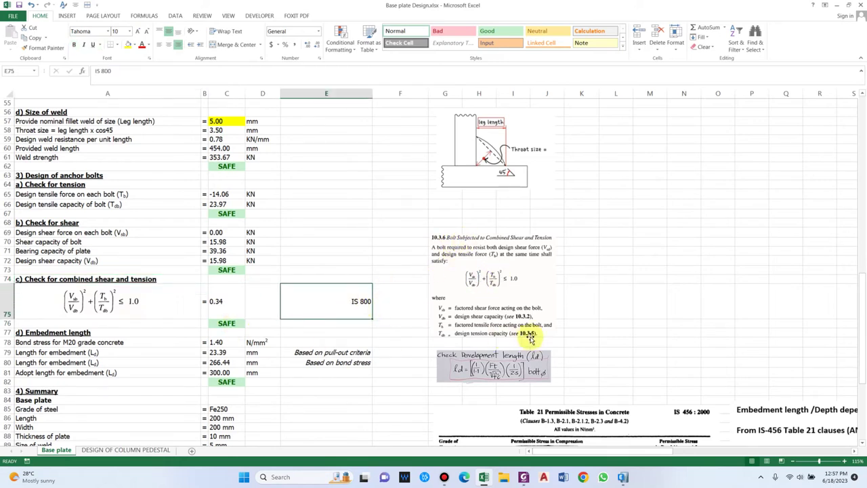
pyautogui.scroll(-1, 521, 274)
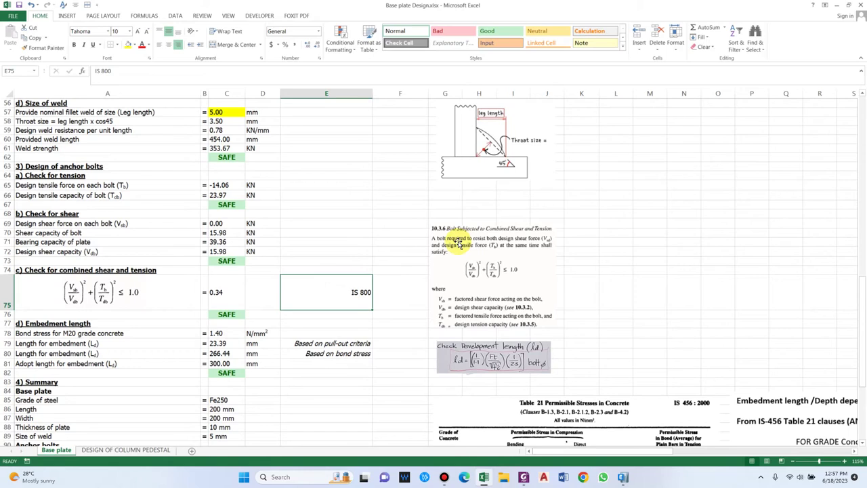
# Review the required and adopted embedment length rows 79 to 81 of the anchor bolt design
pyautogui.scroll(-4, 170, 304)
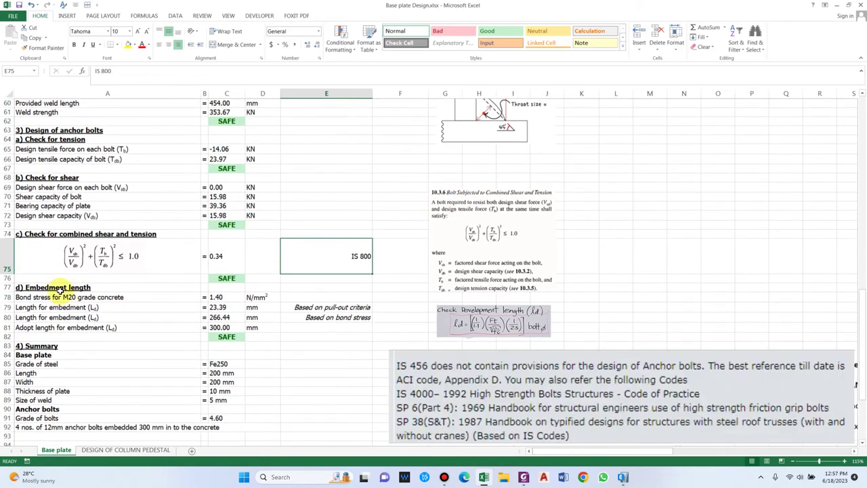
pyautogui.click(65, 306)
pyautogui.scroll(-1, 64, 298)
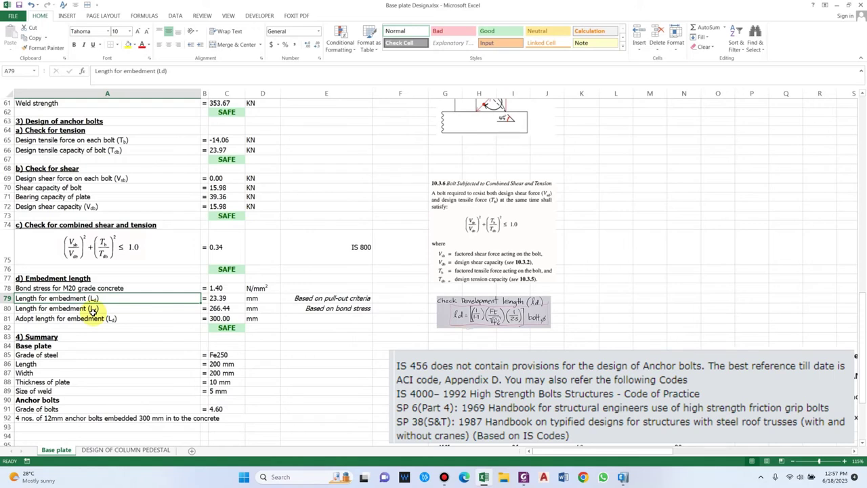
pyautogui.click(156, 318)
# Look up the M20 bond stress in IS 456 Table 21 and set C78 to 0.8
pyautogui.click(77, 287)
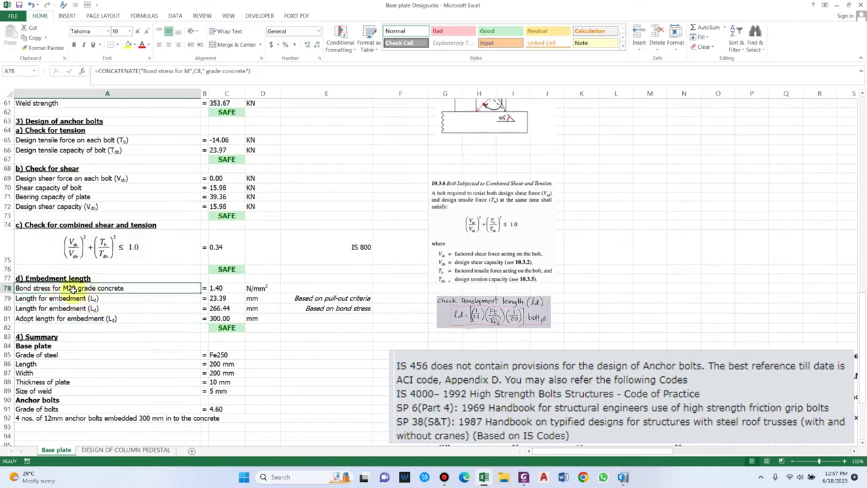
pyautogui.scroll(-3, 522, 364)
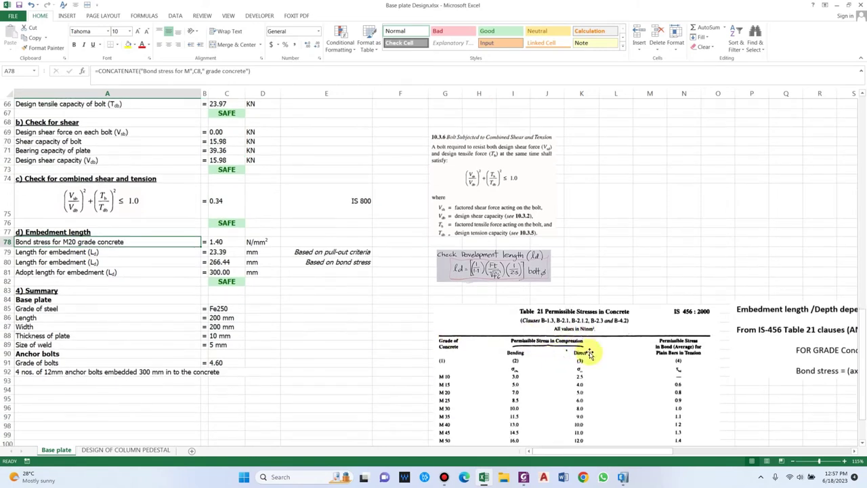
pyautogui.scroll(-1, 609, 284)
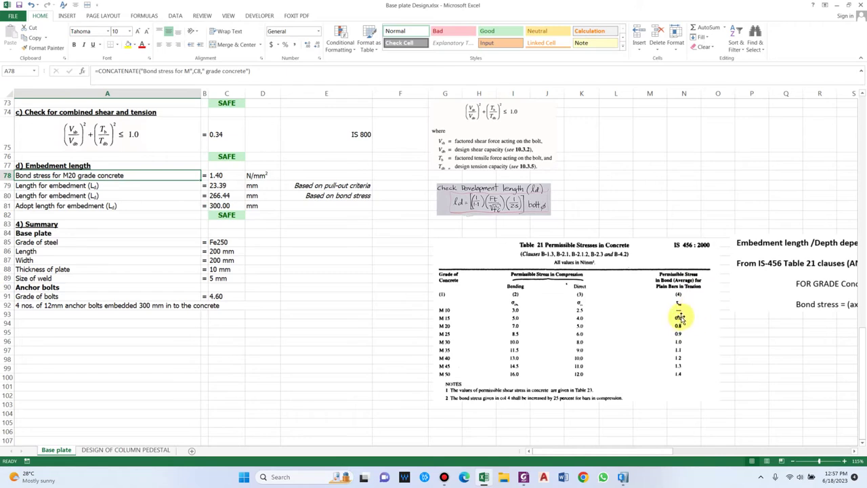
pyautogui.click(222, 175)
pyautogui.write('0.8')
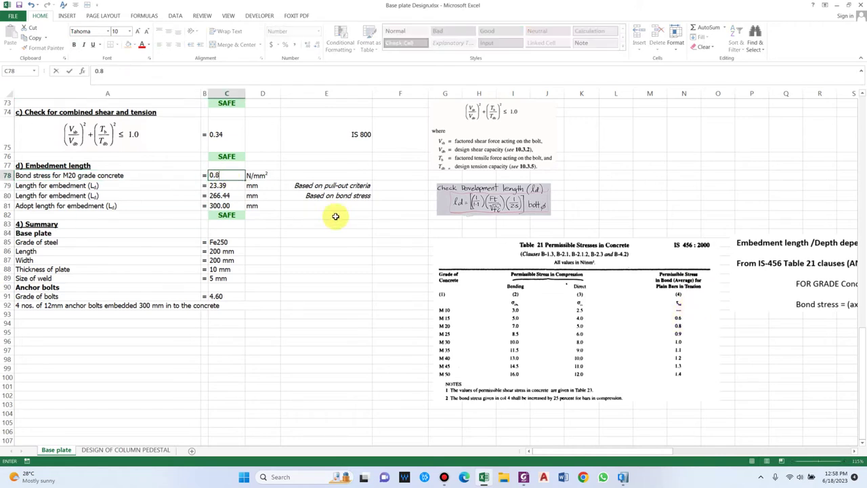
pyautogui.press('Return')
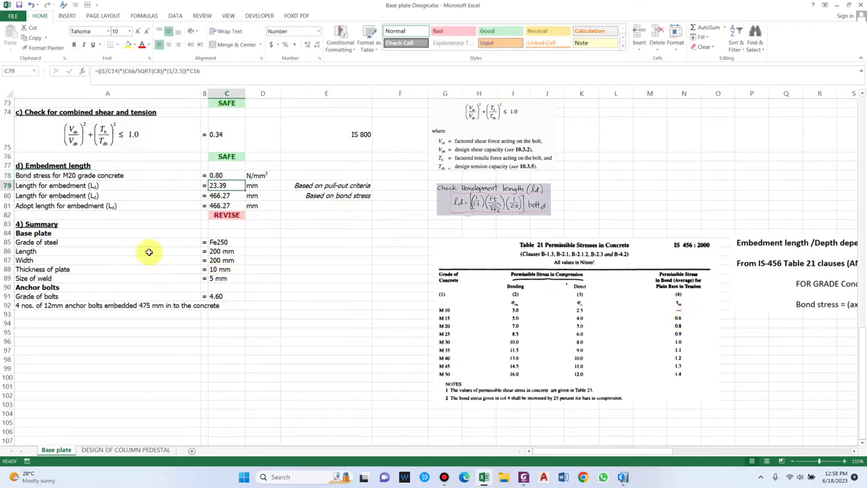
# Compare the pull-out based embedment length formula in C79 with the handwritten development length formula picture
pyautogui.click(46, 187)
pyautogui.scroll(1, 285, 220)
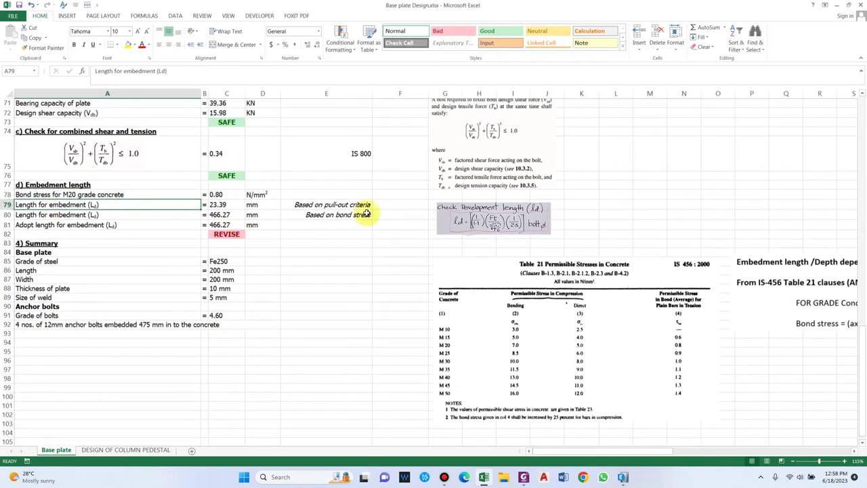
pyautogui.click(328, 204)
pyautogui.scroll(1, 382, 216)
pyautogui.scroll(1, 387, 218)
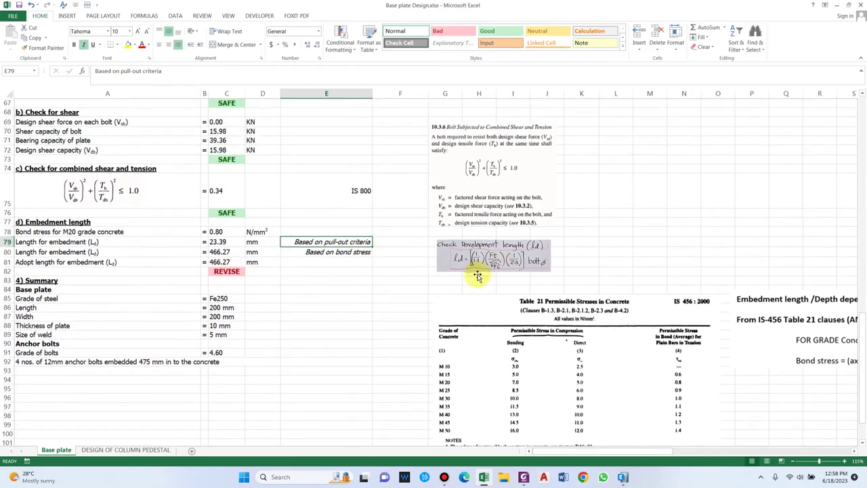
pyautogui.click(482, 256)
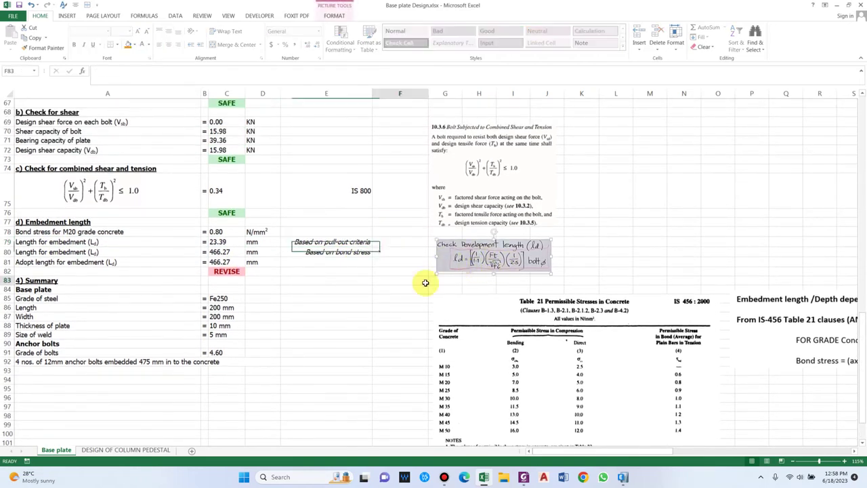
pyautogui.scroll(-1, 435, 263)
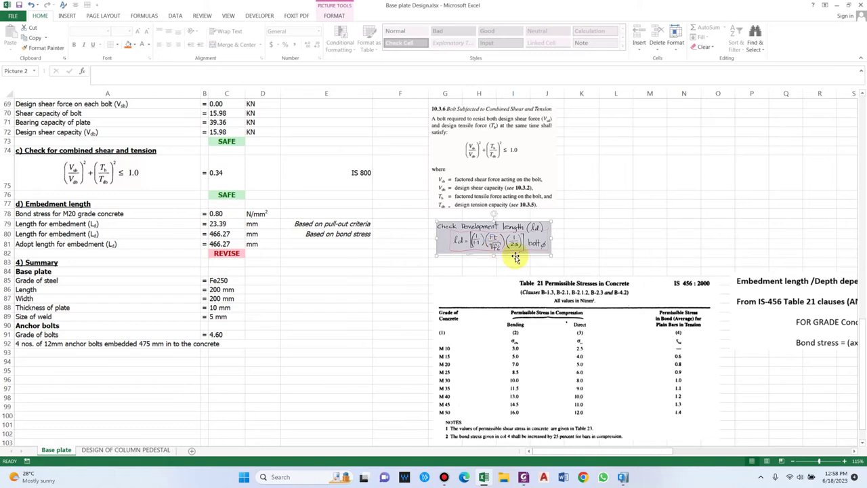
pyautogui.click(230, 224)
pyautogui.click(332, 280)
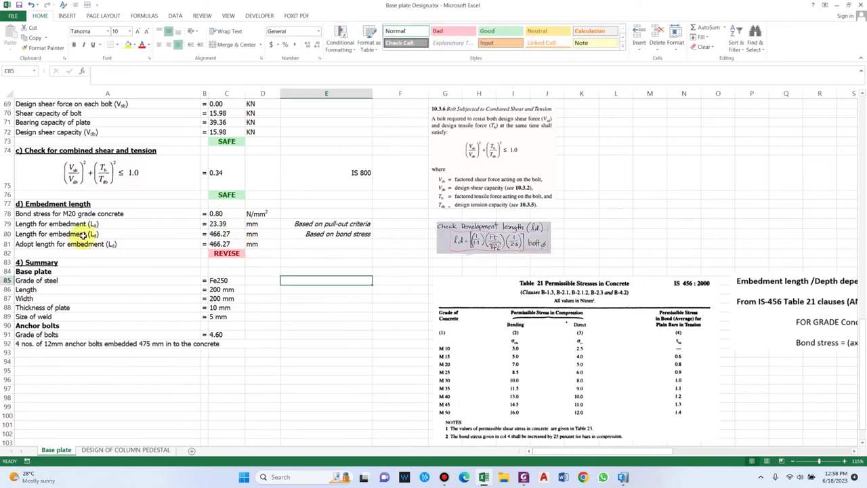
# Review the bond stress based embedment length in row 80 against the bond stress notes beside IS 456 Table 21
pyautogui.click(85, 233)
pyautogui.click(316, 237)
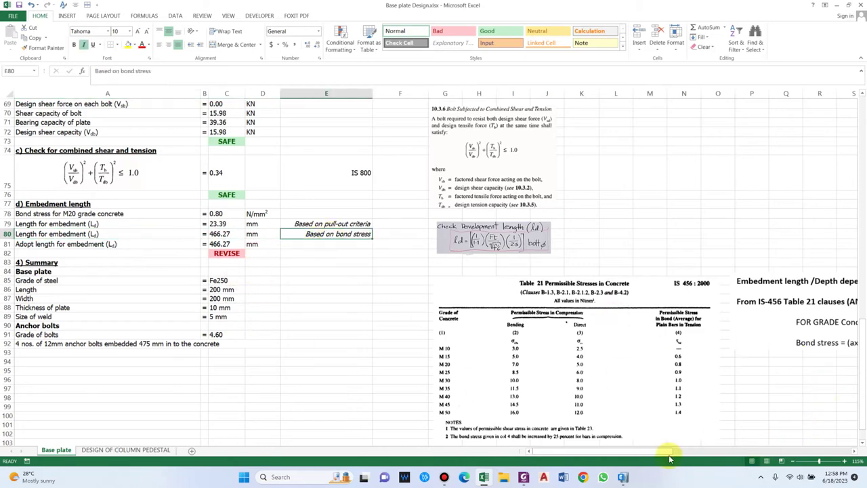
pyautogui.moveTo(668, 454)
pyautogui.mouseDown()
pyautogui.moveTo(648, 451)
pyautogui.moveTo(663, 453)
pyautogui.mouseUp()
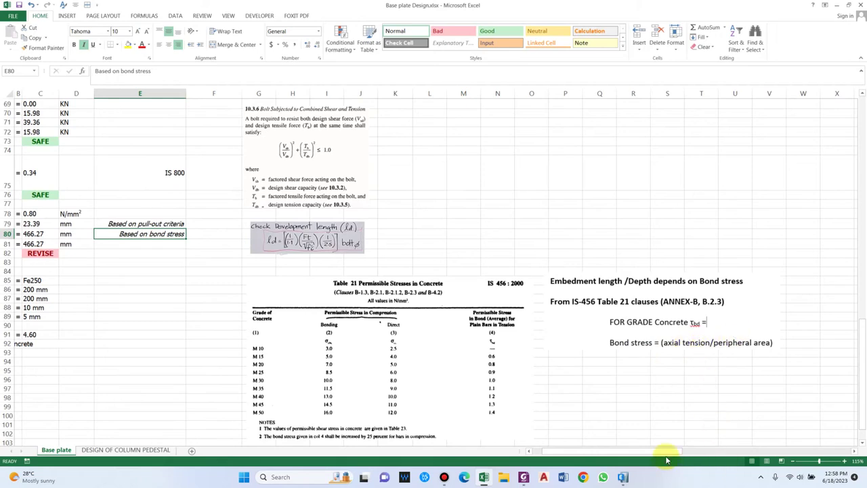
pyautogui.moveTo(667, 452); pyautogui.dragTo(629, 451)
pyautogui.click(334, 279)
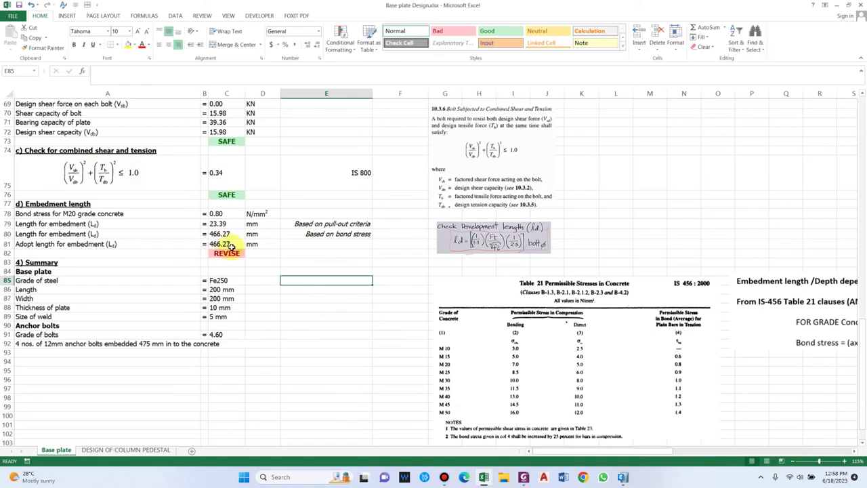
# Round the adopted embedment length in C81 up with =CEILING(MAX(C79,C80,300),25) and review its check formula in C82
pyautogui.click(227, 244)
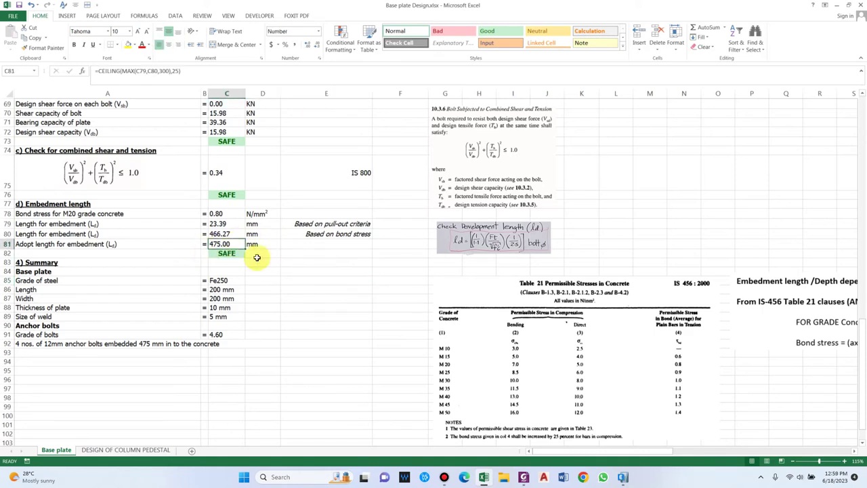
pyautogui.click(332, 299)
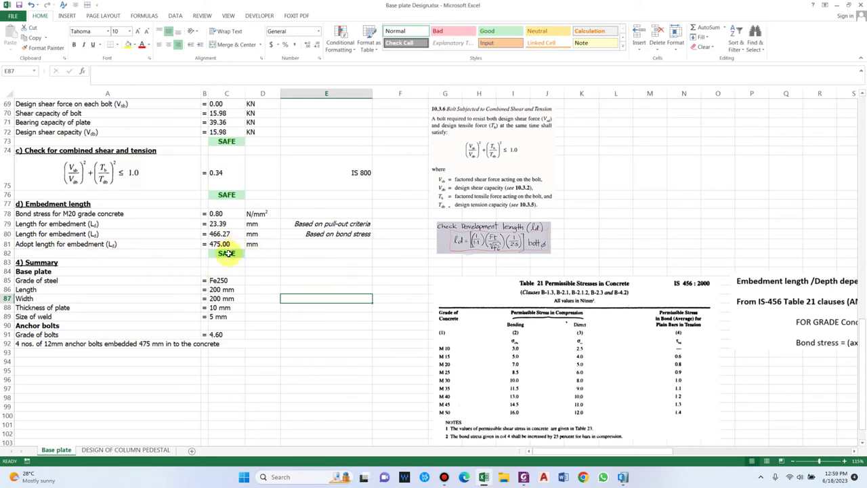
pyautogui.click(227, 253)
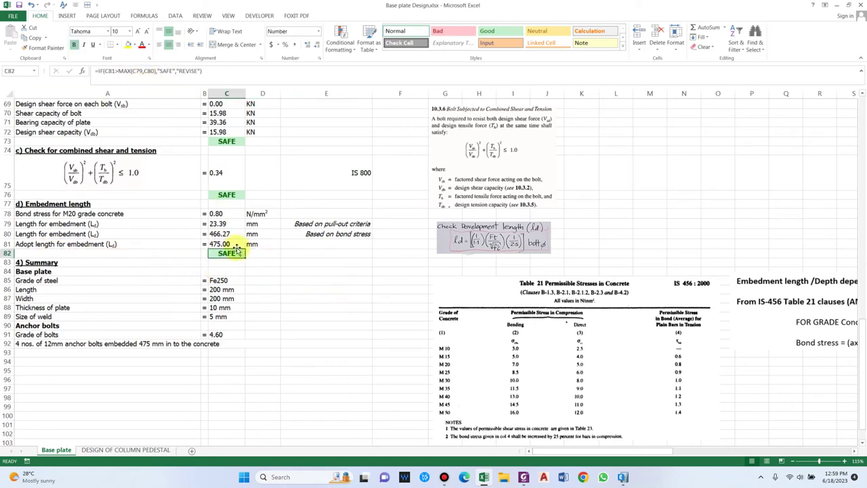
pyautogui.click(234, 245)
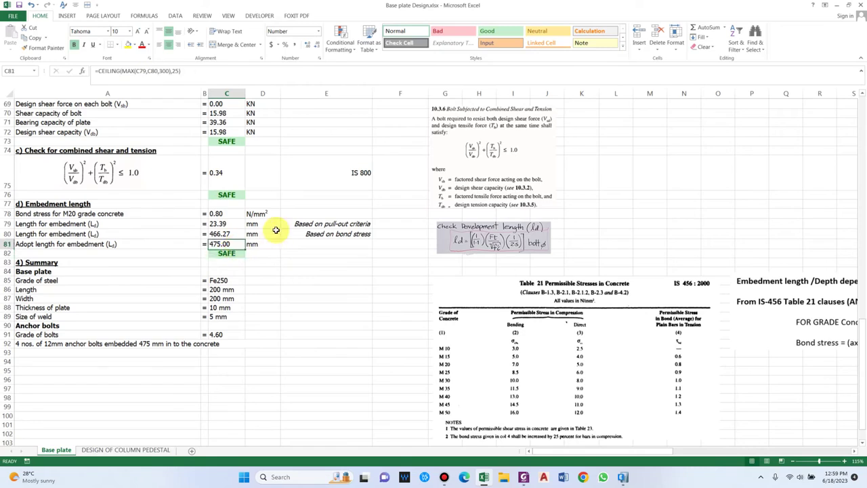
pyautogui.click(331, 279)
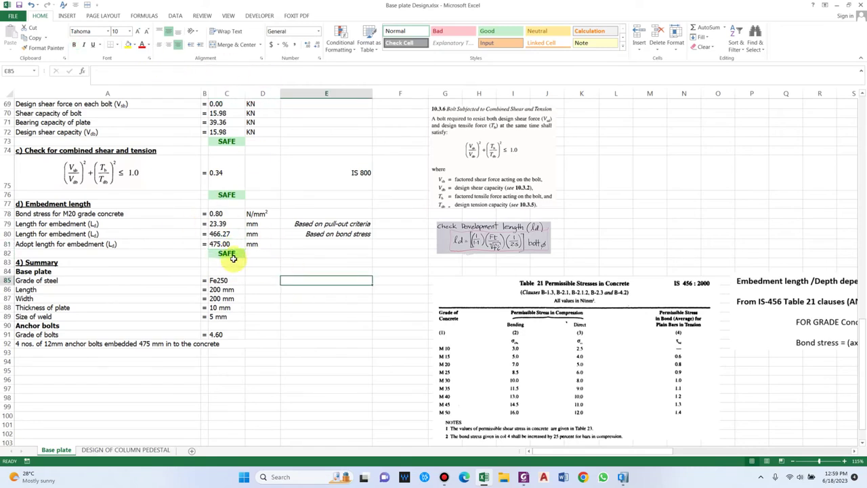
# Review the base plate summary in rows 85 to 89, covering steel grade, plate thickness and weld size, against the design rows above
pyautogui.scroll(-1, 233, 258)
pyautogui.click(155, 262)
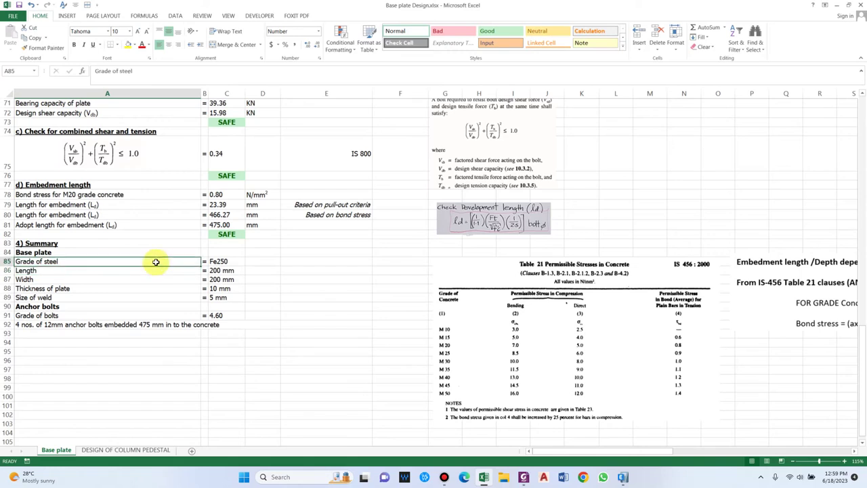
pyautogui.click(227, 261)
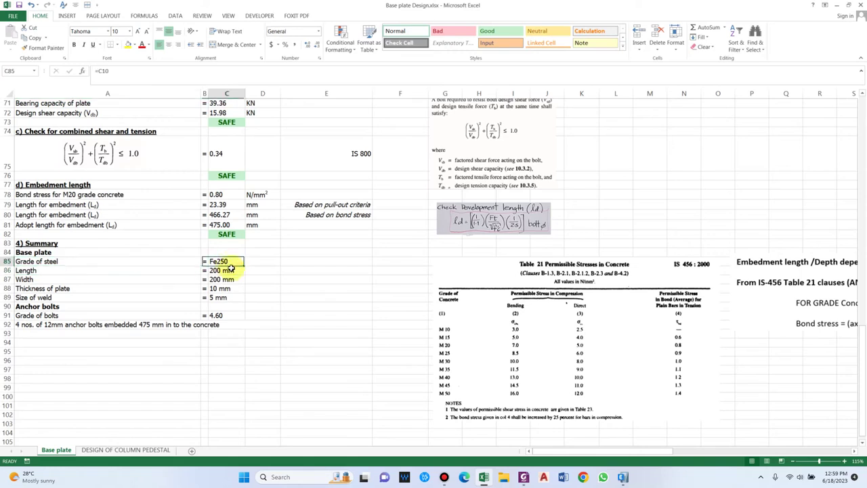
pyautogui.click(45, 288)
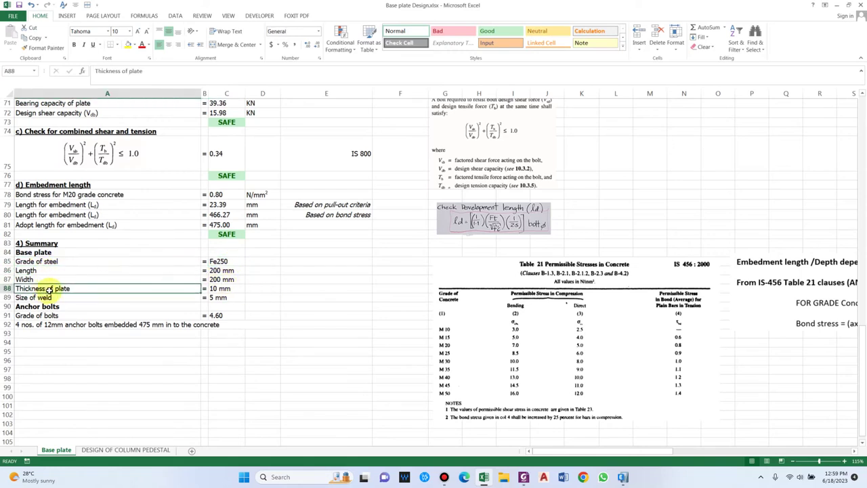
pyautogui.click(228, 289)
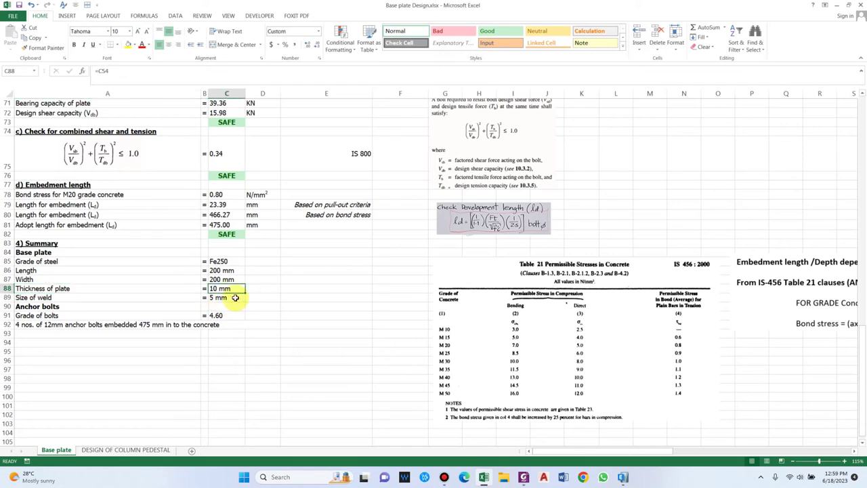
pyautogui.click(54, 288)
pyautogui.click(64, 298)
pyautogui.click(226, 297)
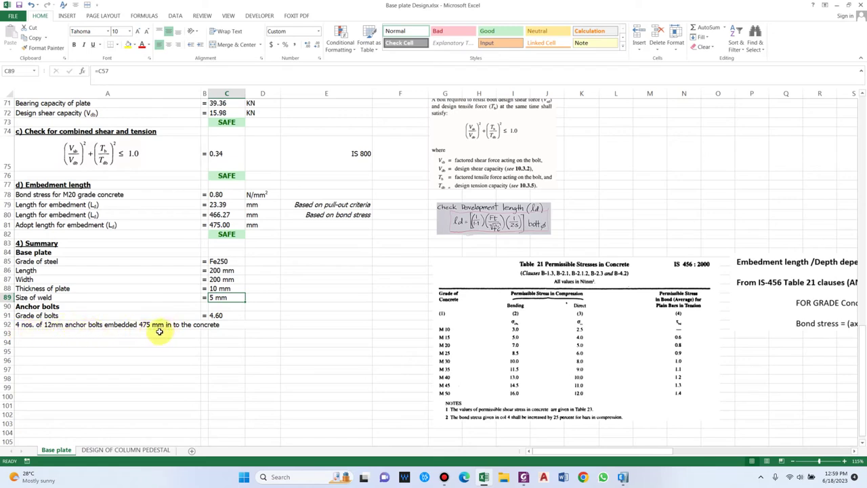
pyautogui.scroll(12, 250, 342)
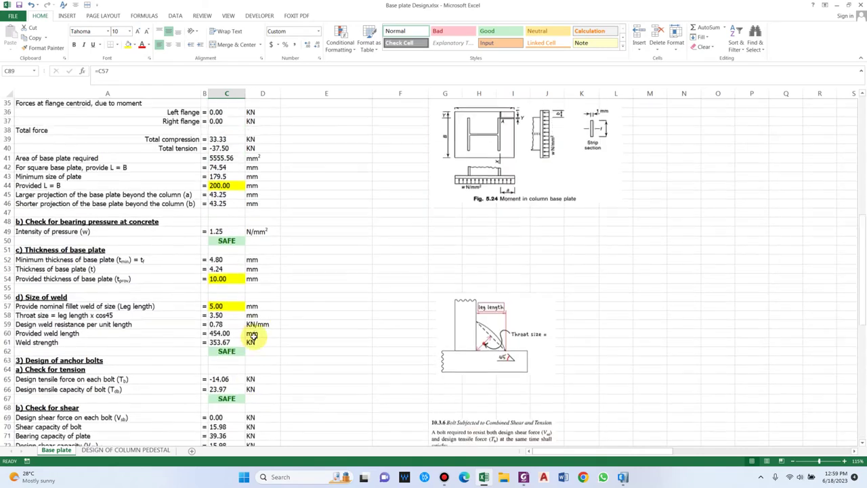
pyautogui.scroll(-11, 199, 368)
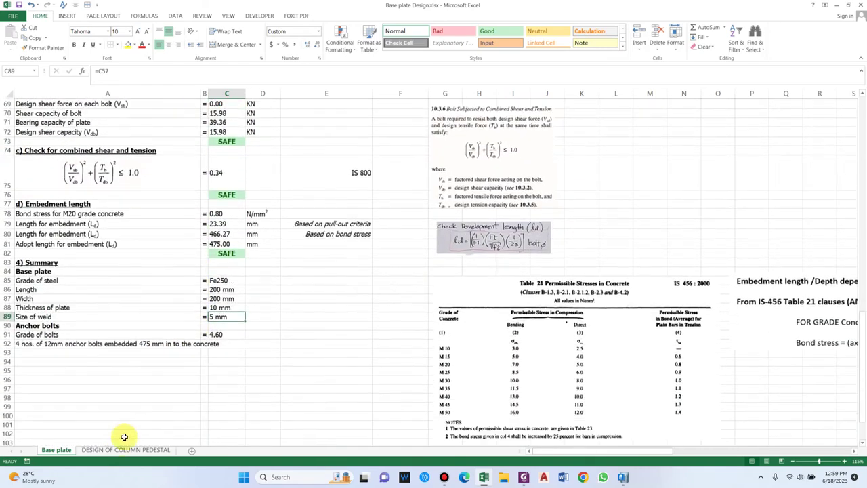
# Open the DESIGN OF COLUMN PEDESTAL sheet and set the service axial load on the column to 33 kN
pyautogui.click(119, 449)
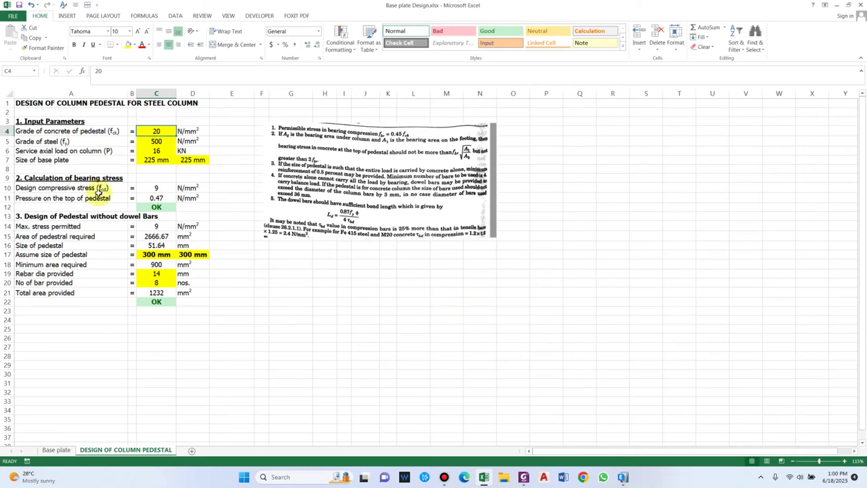
pyautogui.click(49, 142)
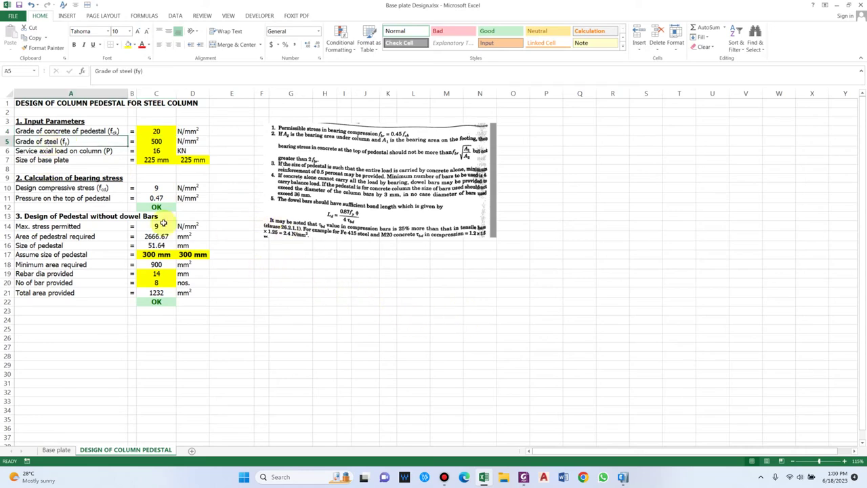
pyautogui.click(75, 151)
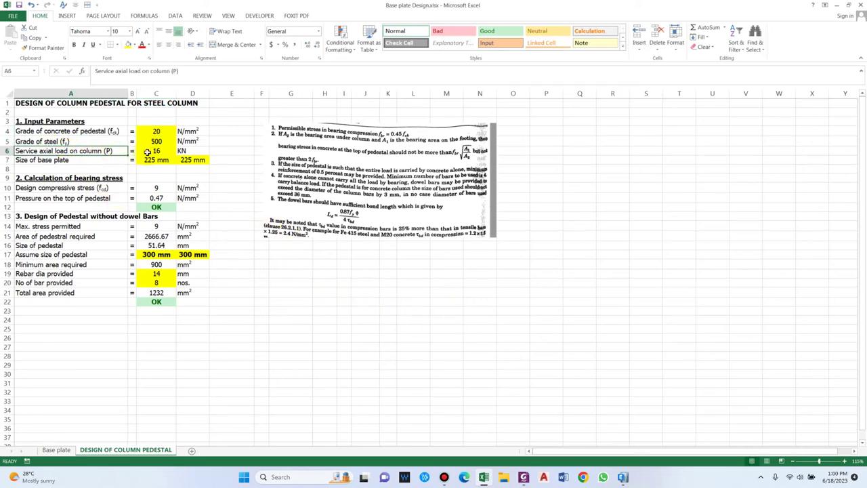
pyautogui.click(149, 151)
pyautogui.write('3')
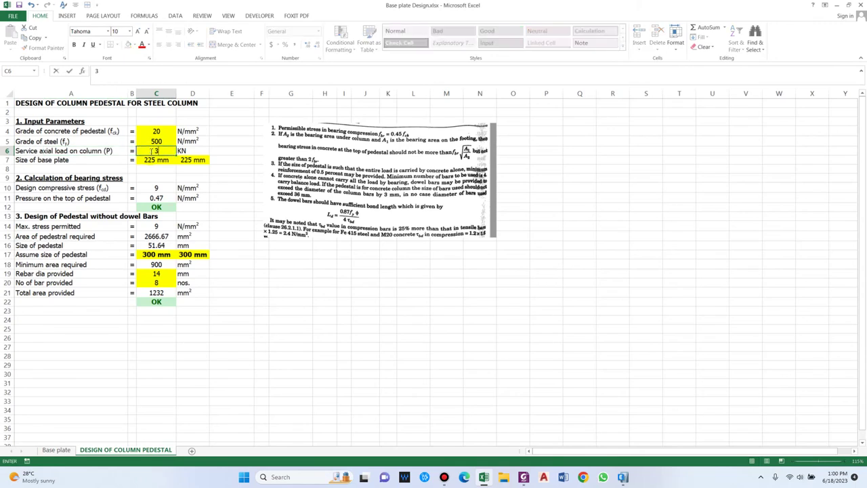
pyautogui.write('3')
pyautogui.press('Return')
# Set the size of base plate in the pedestal input parameters to 200 mm
pyautogui.click(52, 160)
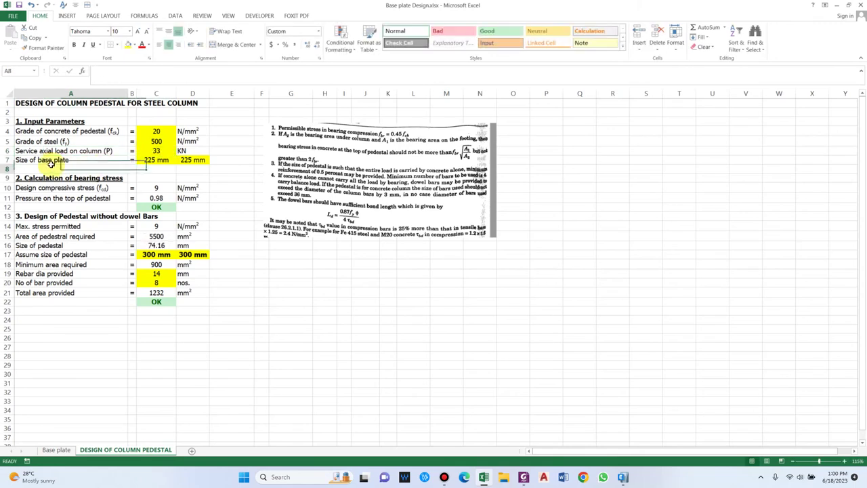
pyautogui.click(157, 159)
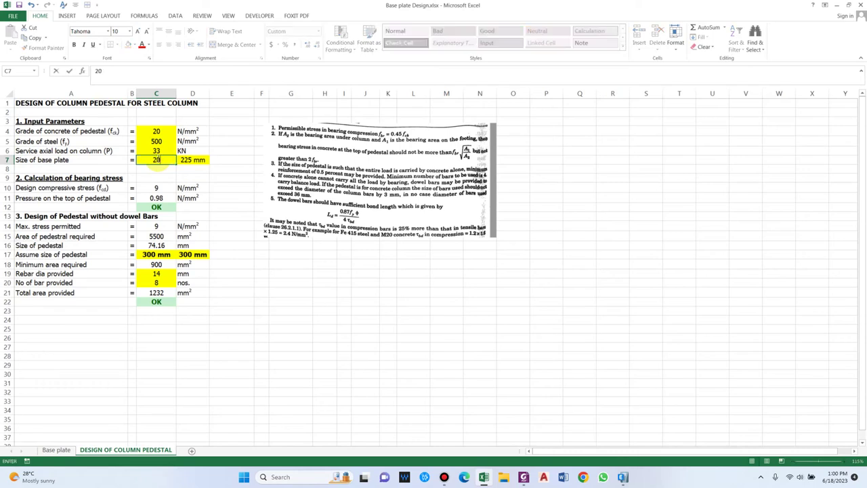
pyautogui.write('200')
pyautogui.press('Return')
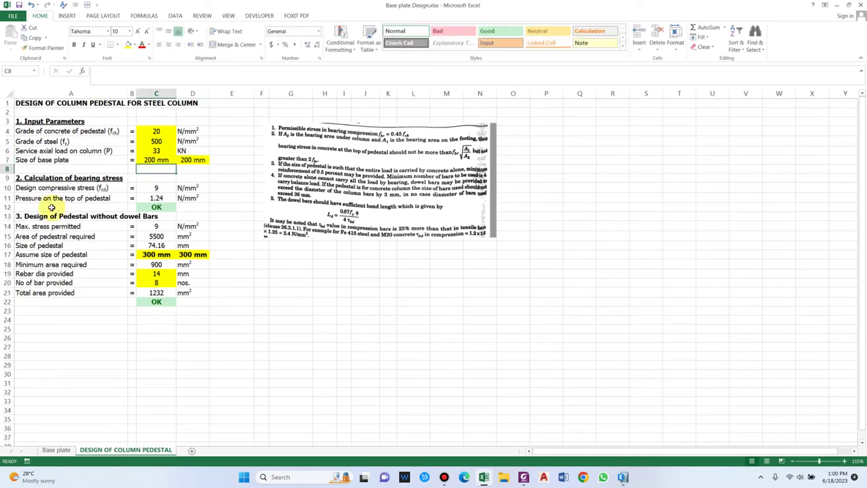
# Review the design compressive stress and the pressure on the top of the pedestal in the bearing stress calculation
pyautogui.click(108, 188)
pyautogui.click(154, 189)
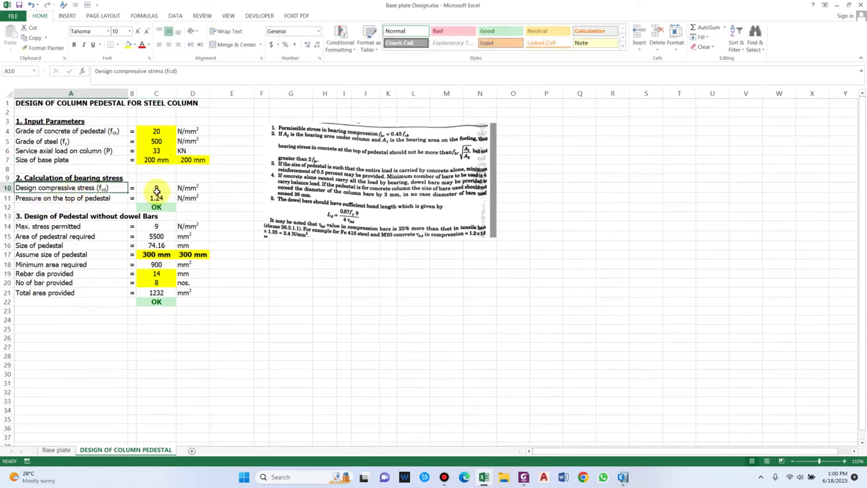
pyautogui.click(72, 200)
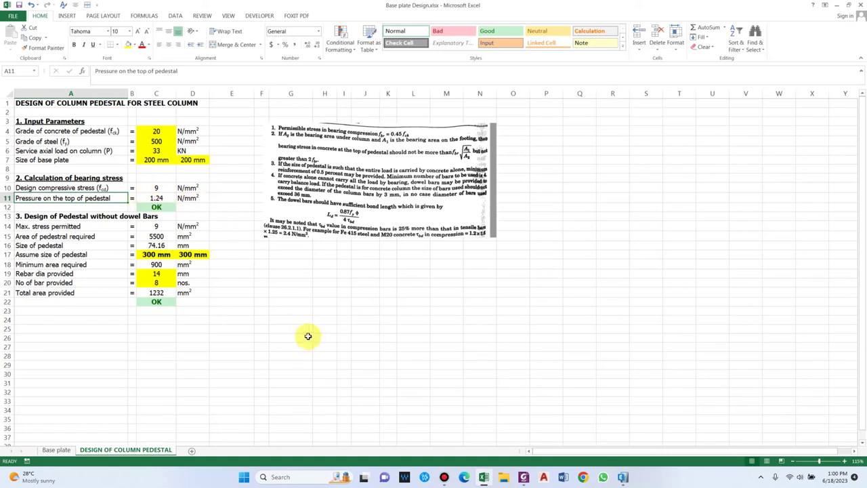
# Examine the permitted stress, required area and pedestal size formulas in the design of pedestal without dowel bars
pyautogui.click(51, 217)
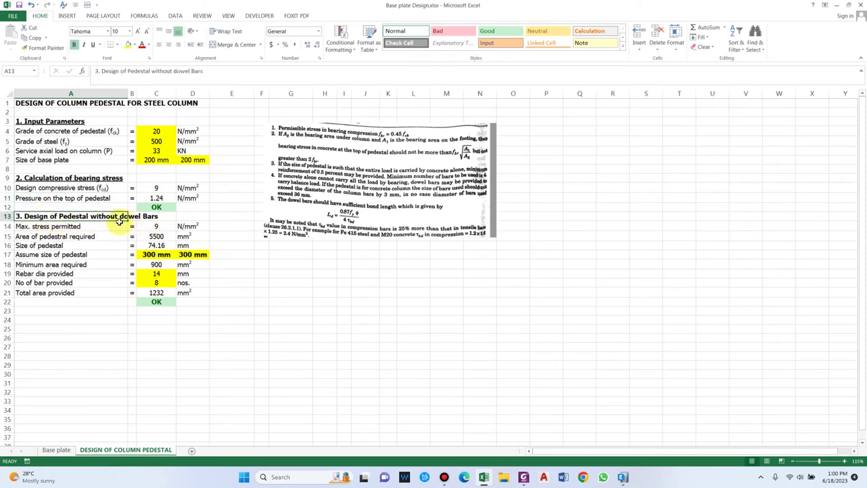
pyautogui.click(71, 225)
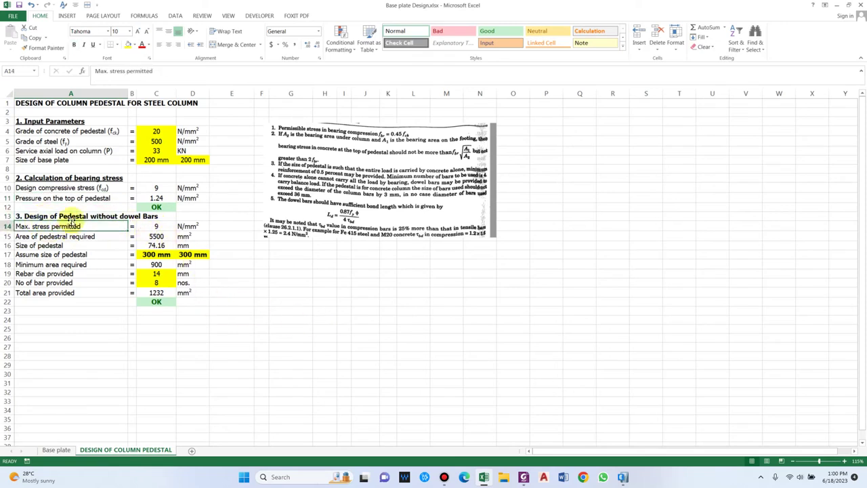
pyautogui.click(157, 225)
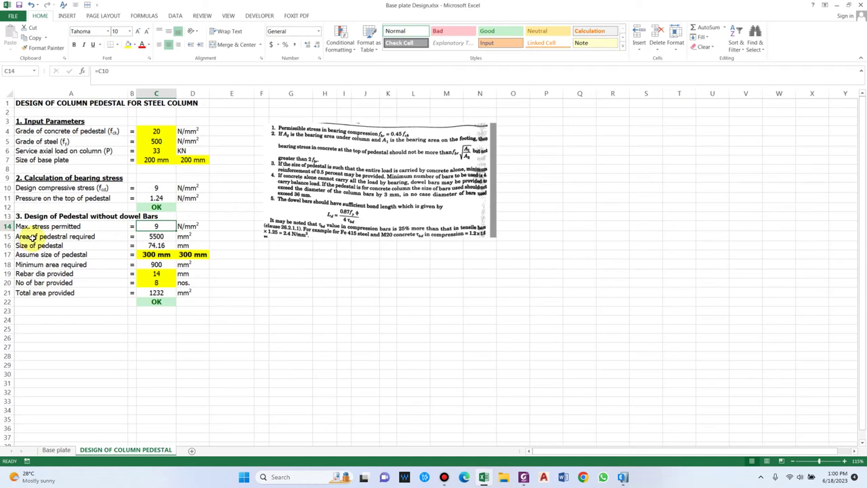
pyautogui.click(32, 237)
pyautogui.click(156, 246)
pyautogui.click(165, 236)
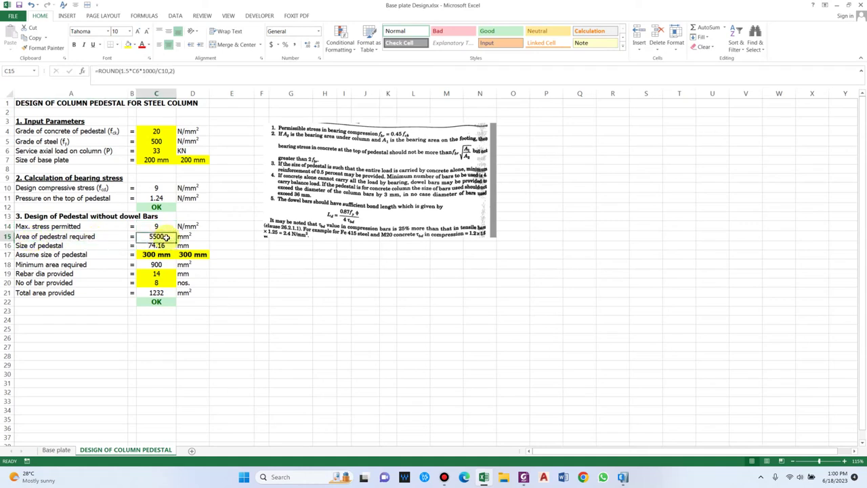
pyautogui.click(160, 245)
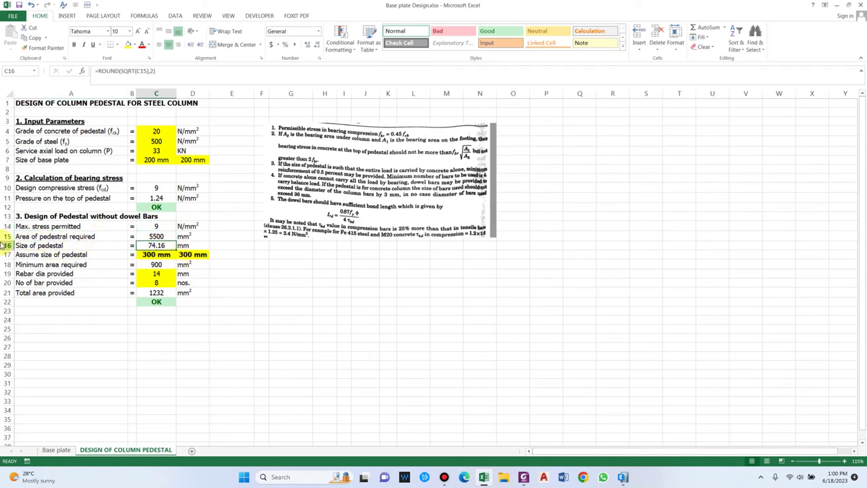
pyautogui.click(56, 255)
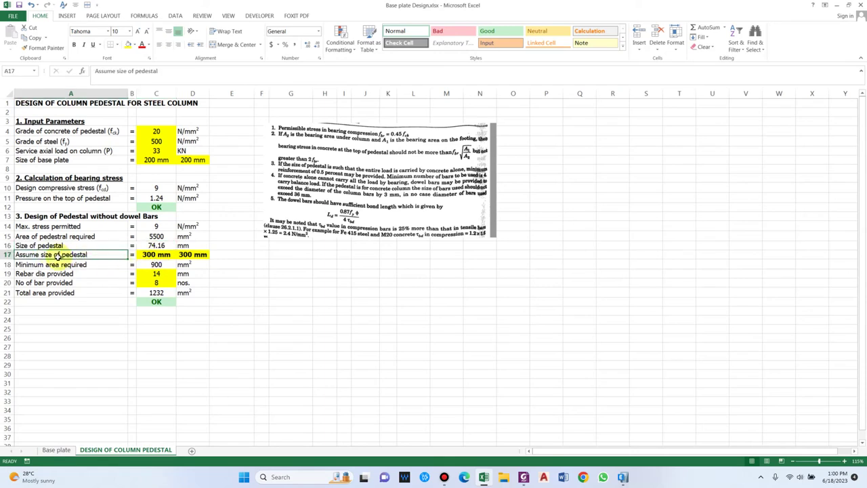
# Compare the assumed pedestal size with the base plate size and inspect the minimum reinforcement area formula in C18
pyautogui.click(156, 160)
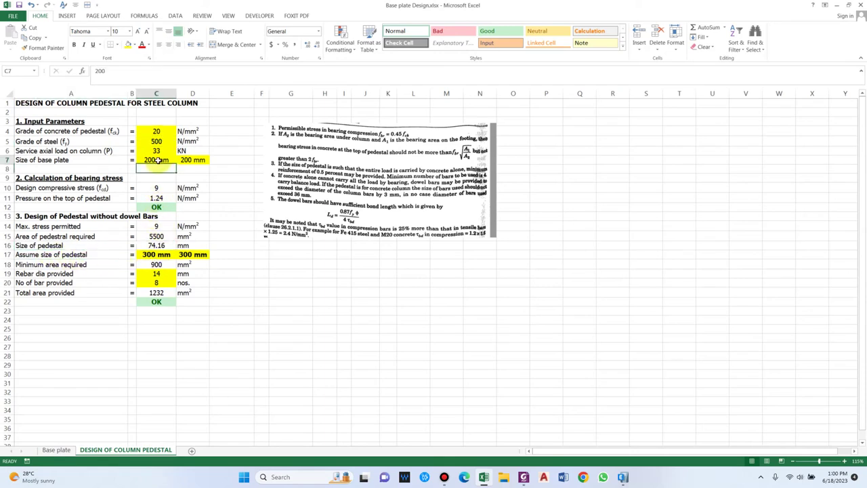
pyautogui.click(157, 254)
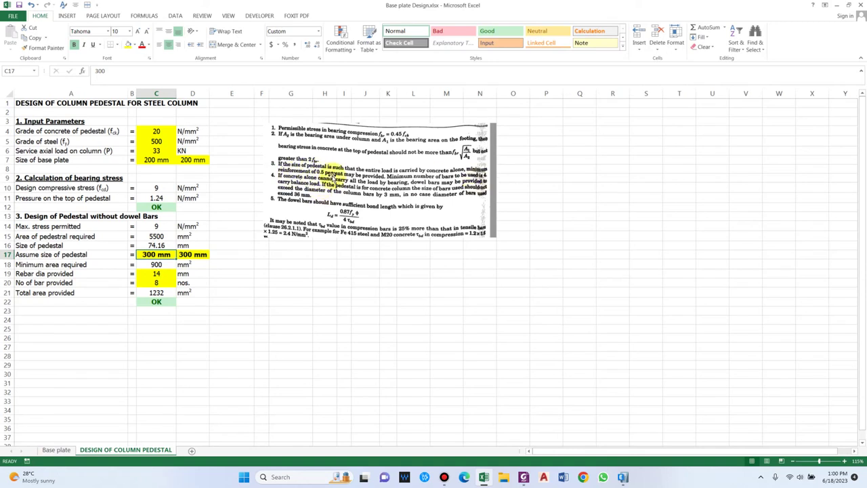
pyautogui.click(156, 266)
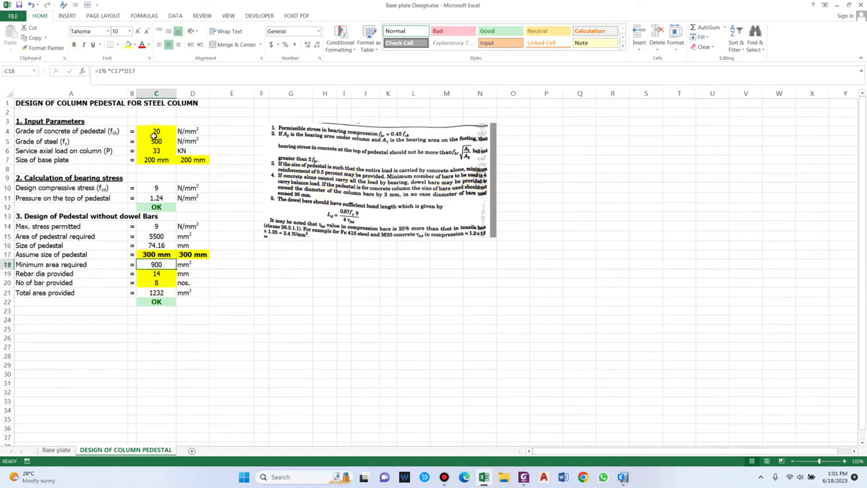
pyautogui.click(98, 71)
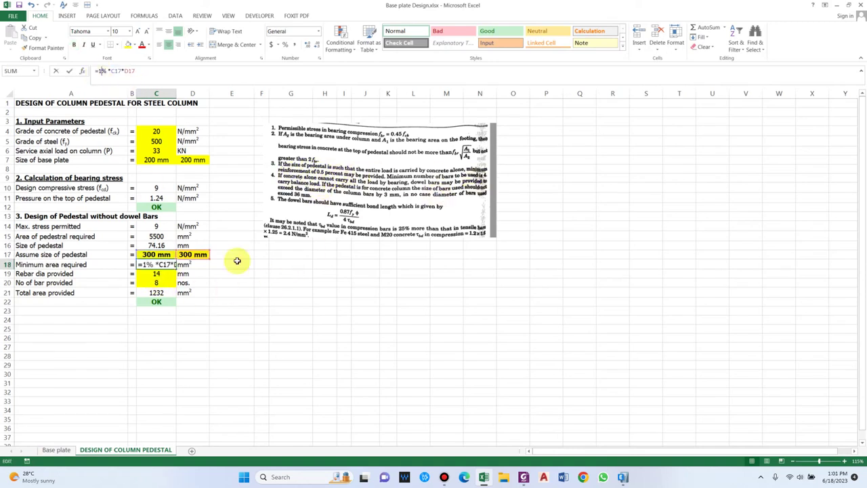
pyautogui.click(171, 266)
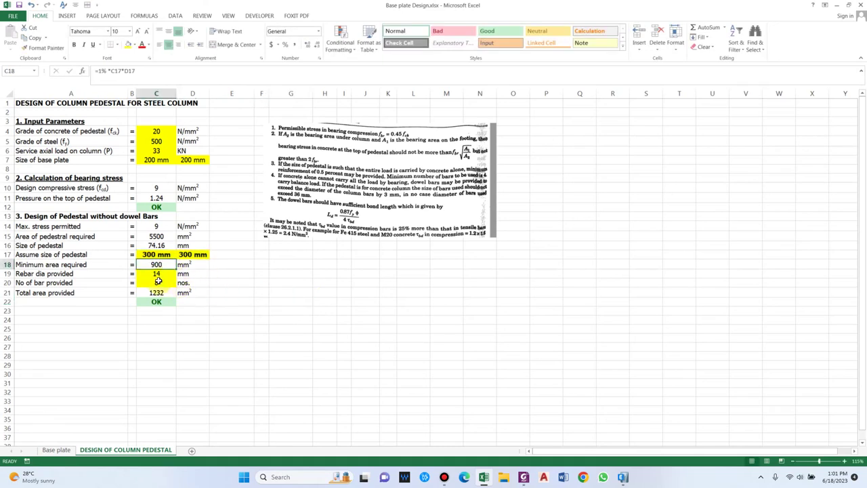
# Set the provided rebar diameter of the pedestal in C19 to 12 mm
pyautogui.click(168, 275)
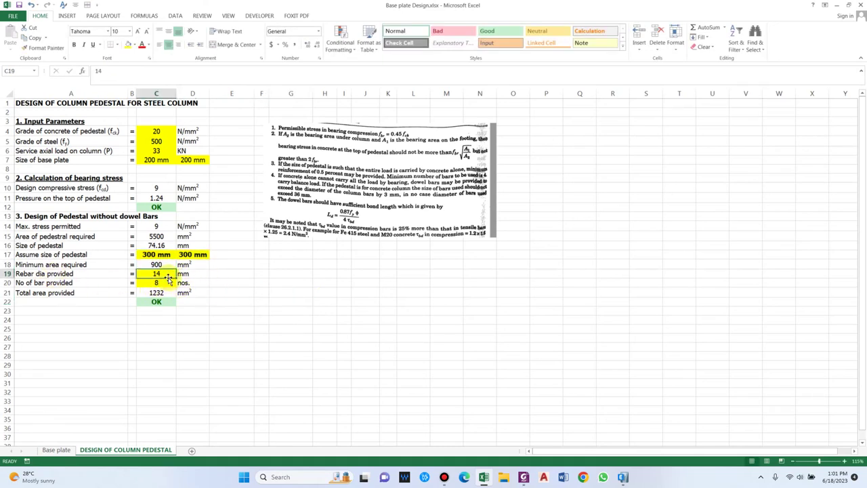
pyautogui.write('12')
pyautogui.press('Return')
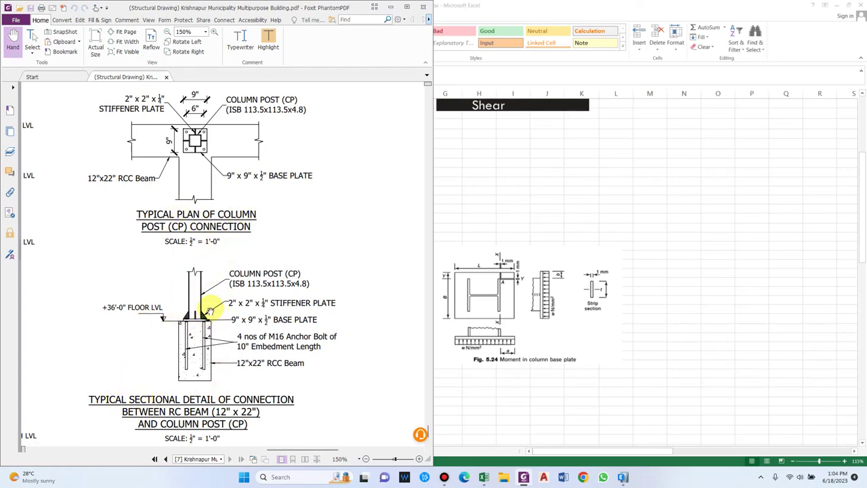
# Switch from the structural drawing PDF back to the Base plate sheet in Excel
pyautogui.click(622, 201)
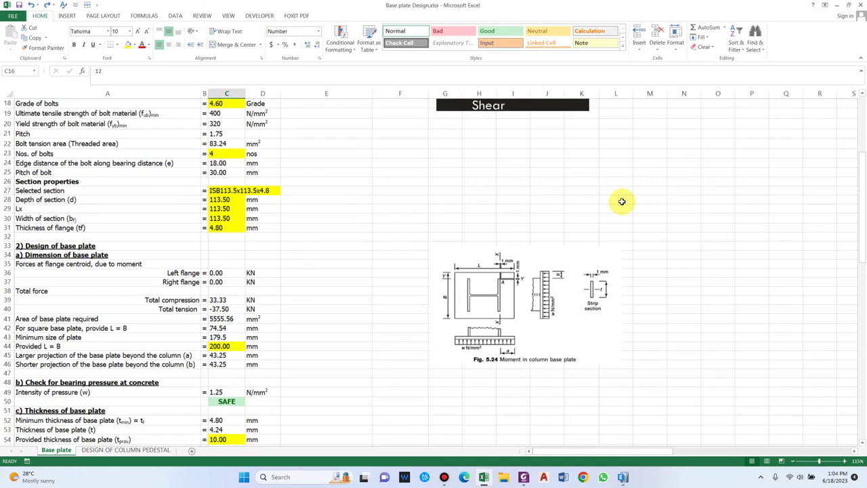